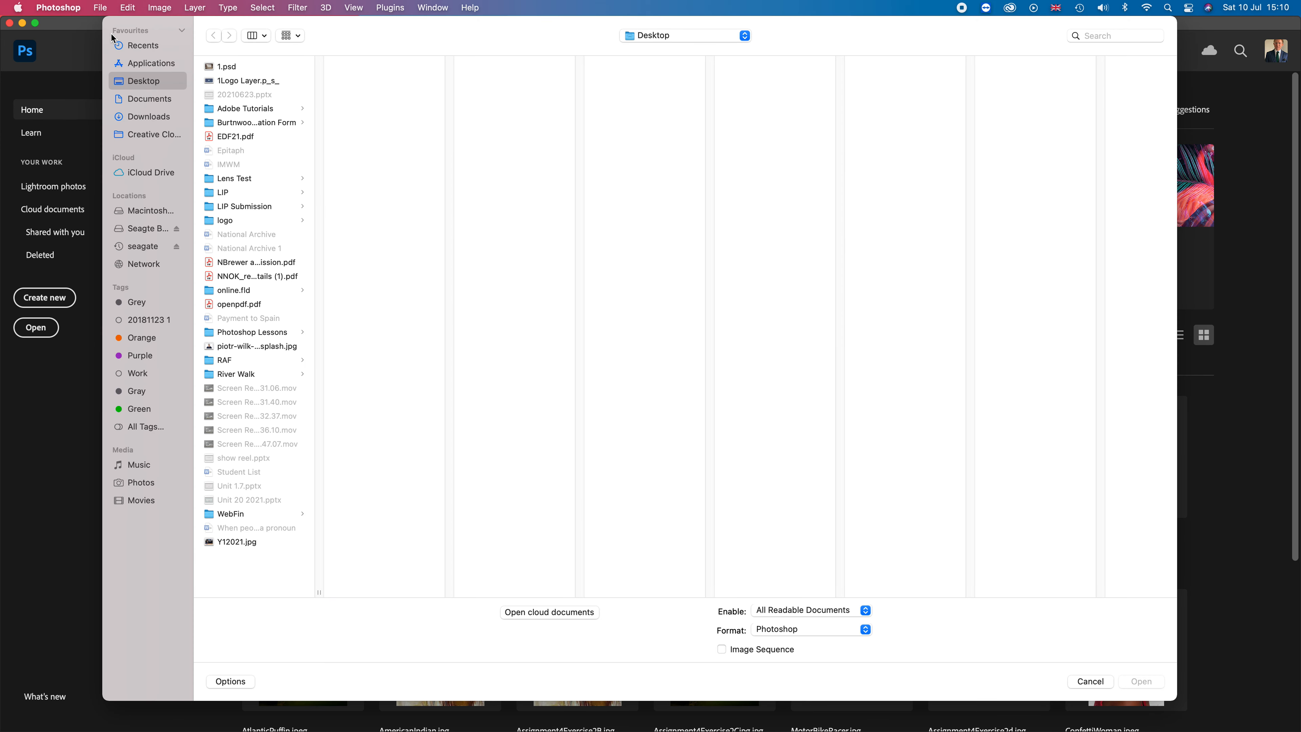
Open piotr-wilk-LcCvM4vZEyg-unsplash.jpg from the Desktop folder and arrange the editing tools in a single column.
{"action": "left_click", "coordinate": [235, 347]}
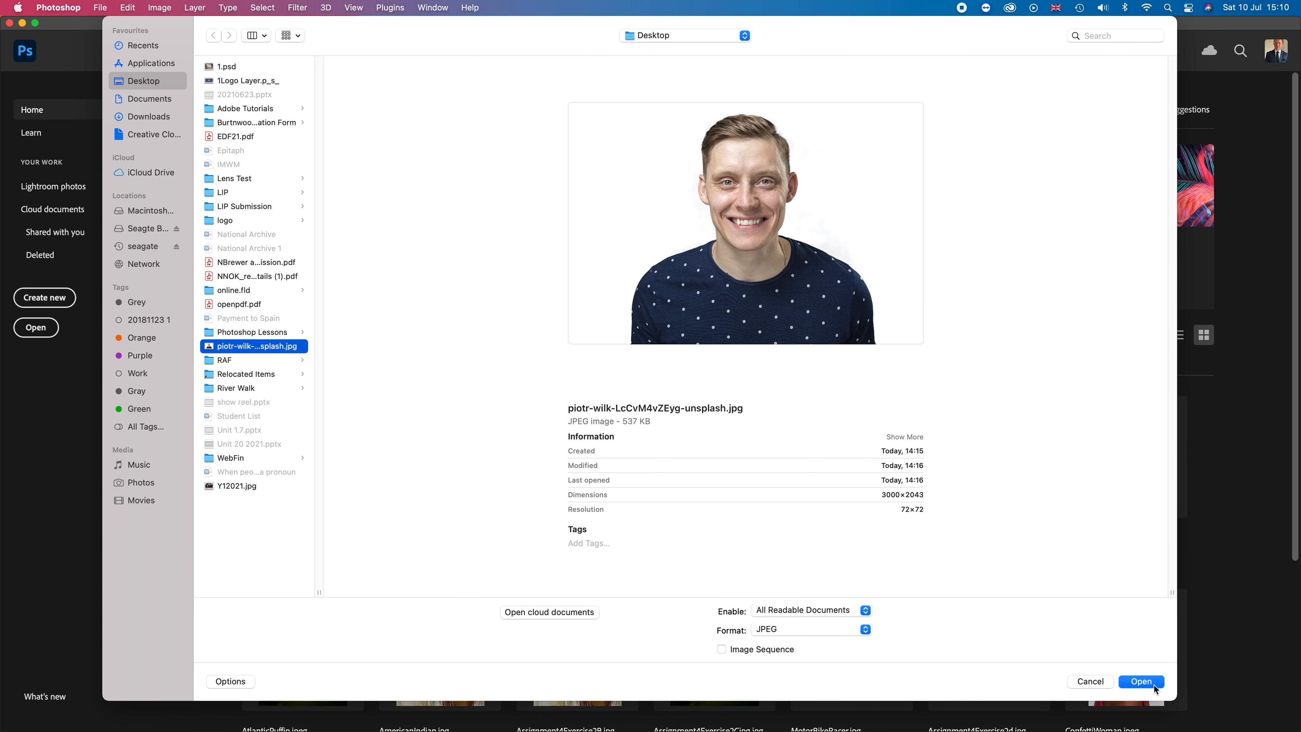
{"action": "left_click", "coordinate": [1142, 682]}
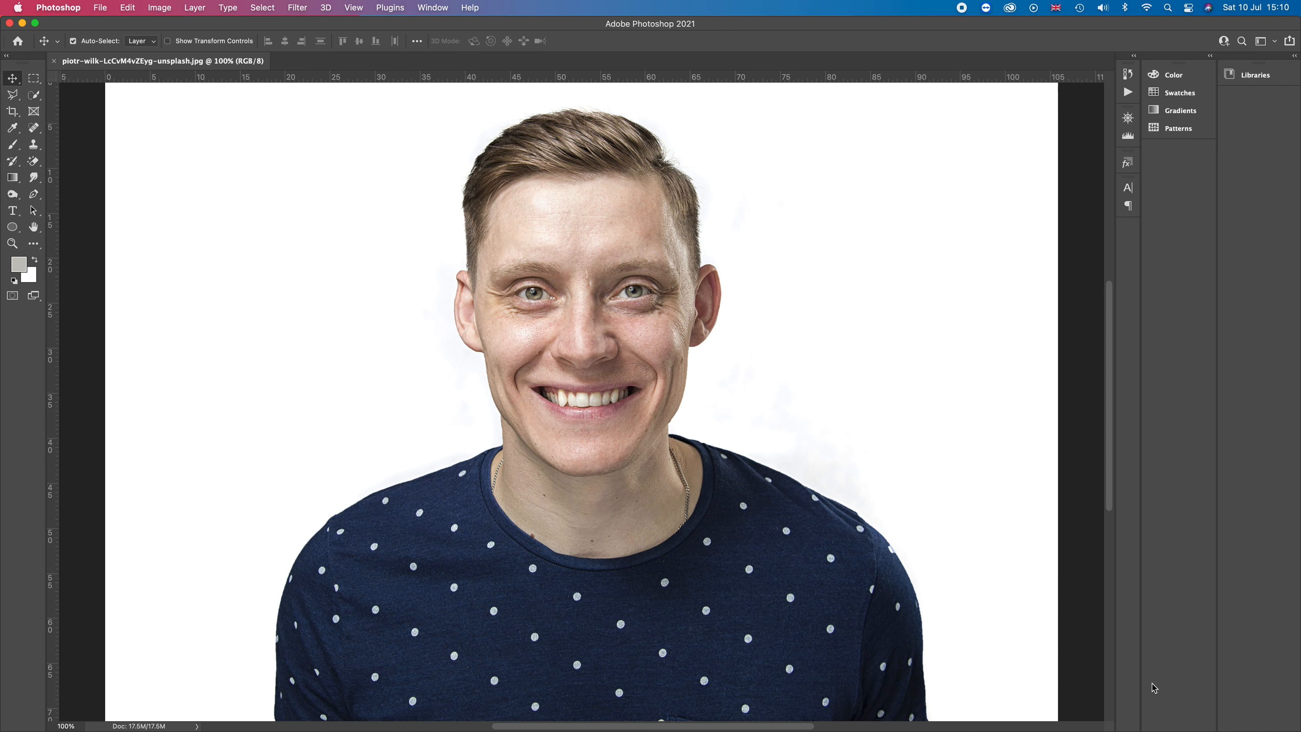
{"action": "key", "text": "super"}
{"action": "key", "text": "super+minus"}
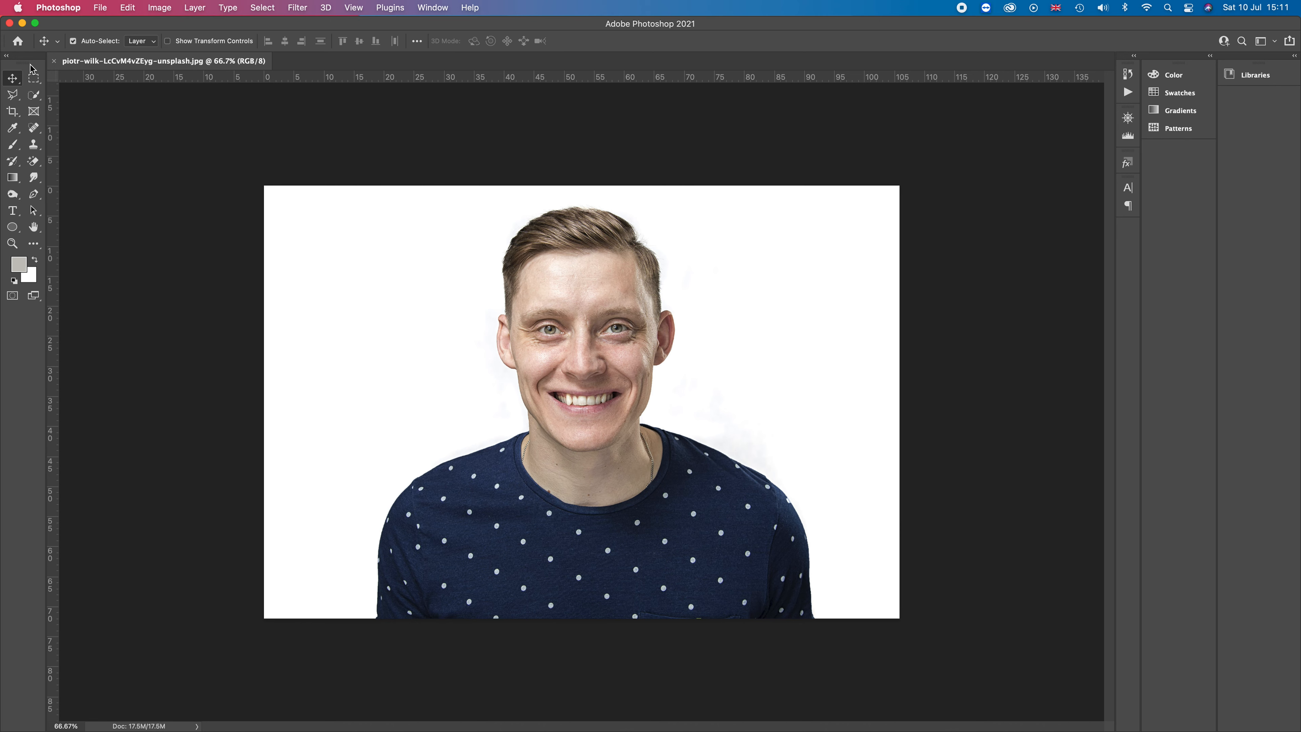
{"action": "left_click", "coordinate": [9, 60]}
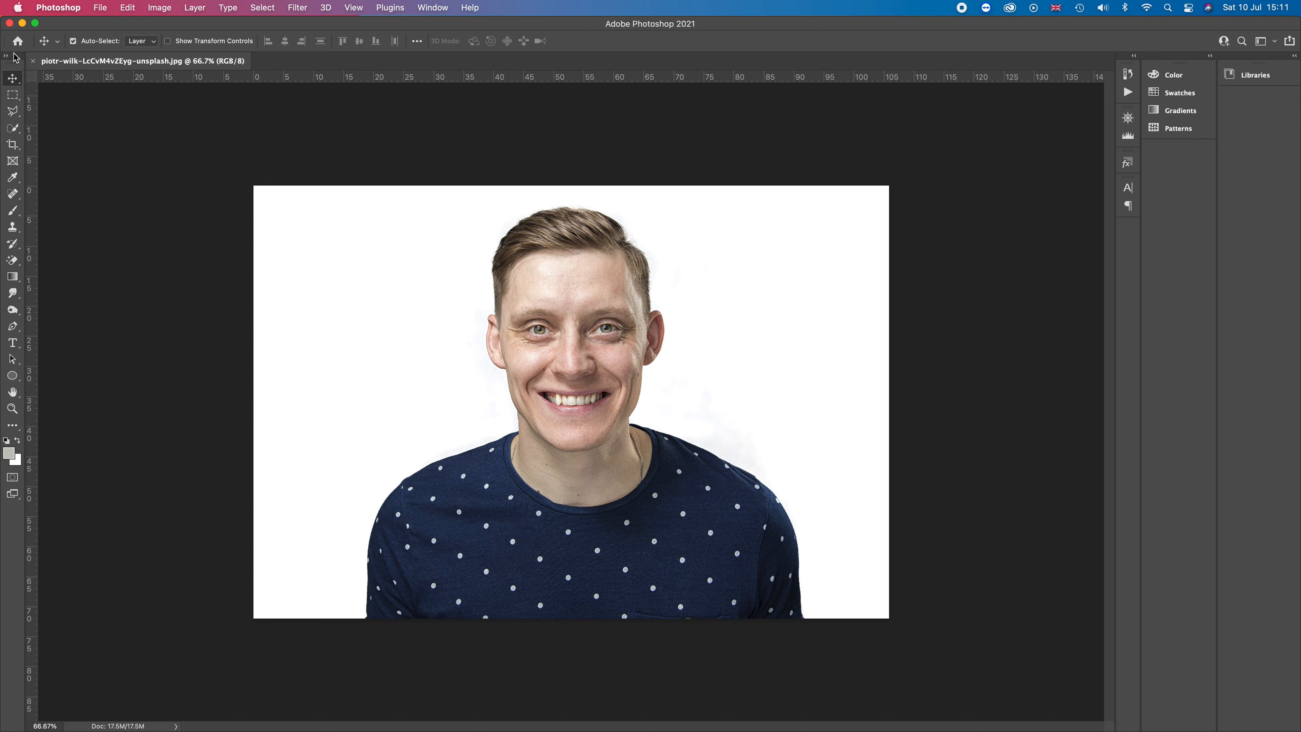
Look through the lasso, marquee, Quick Selection and Crop tools and the variants grouped with them.
{"action": "left_click", "coordinate": [20, 120]}
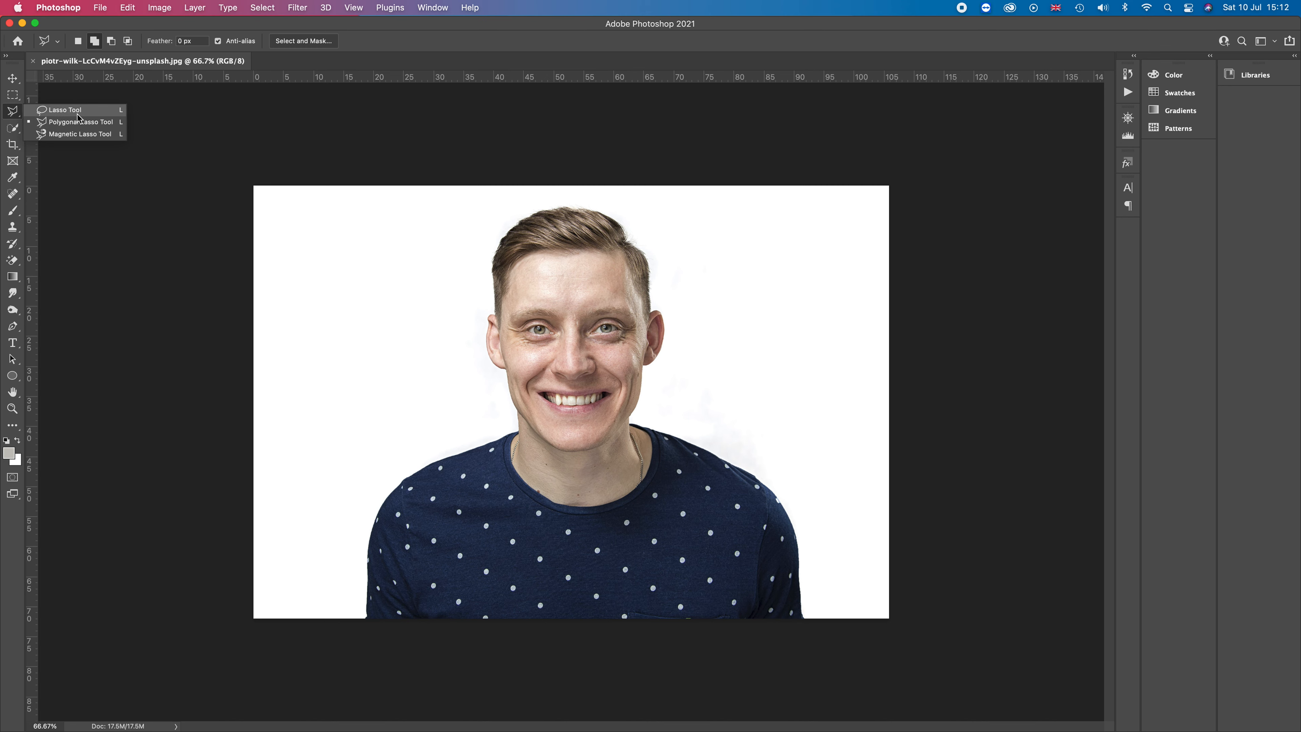
{"action": "left_click", "coordinate": [19, 103]}
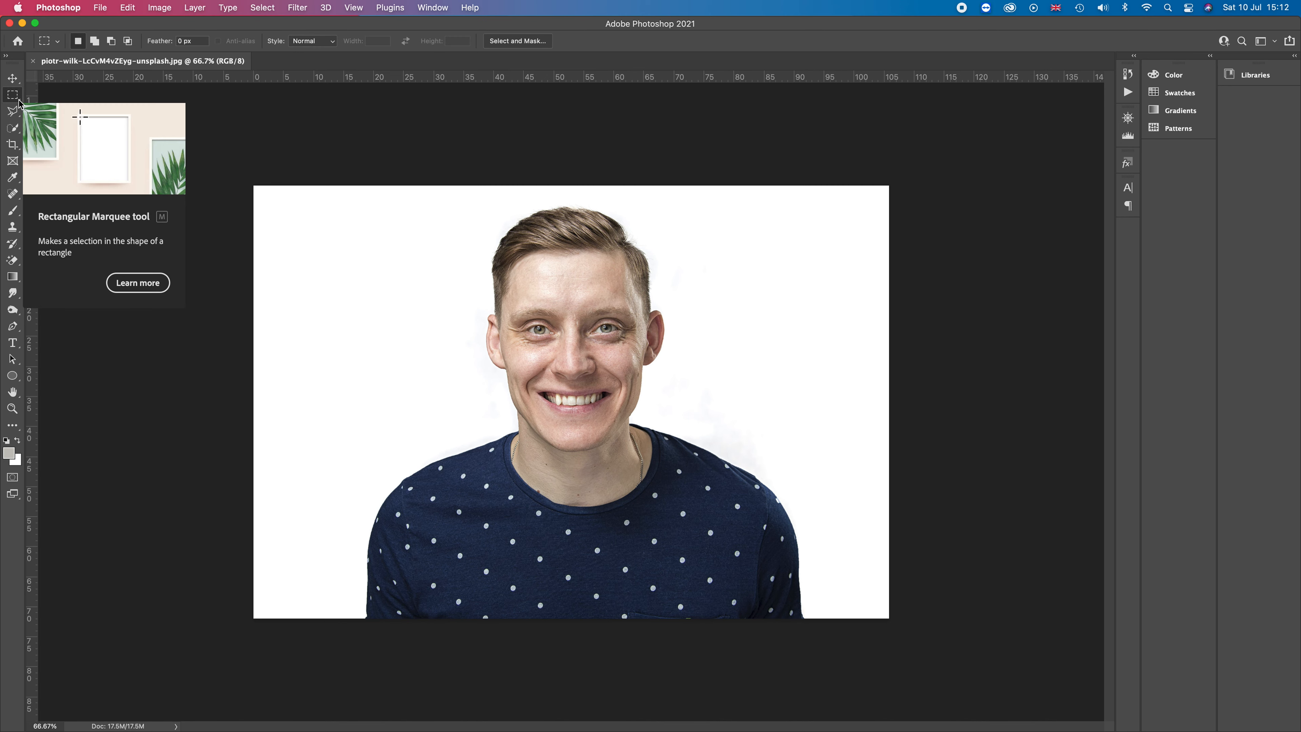
{"action": "right_click", "coordinate": [18, 102]}
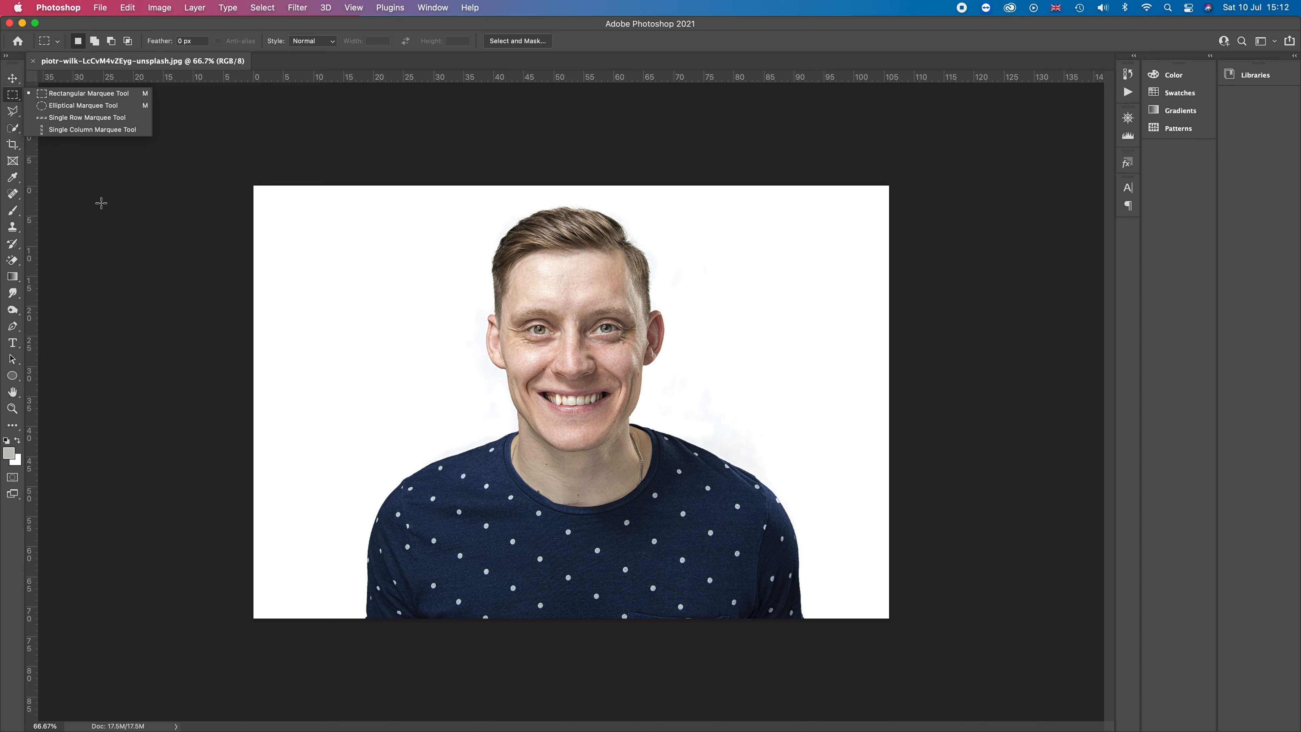
{"action": "left_click", "coordinate": [13, 130]}
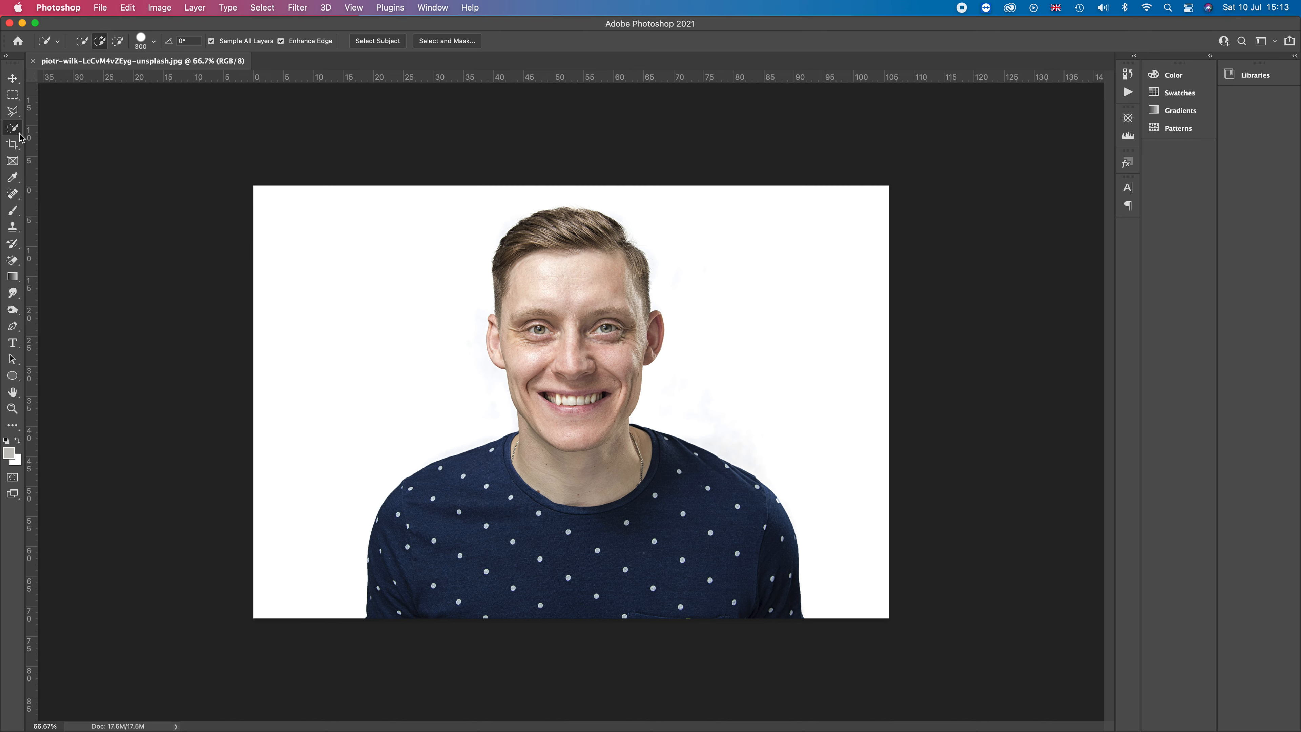
{"action": "left_click", "coordinate": [15, 113]}
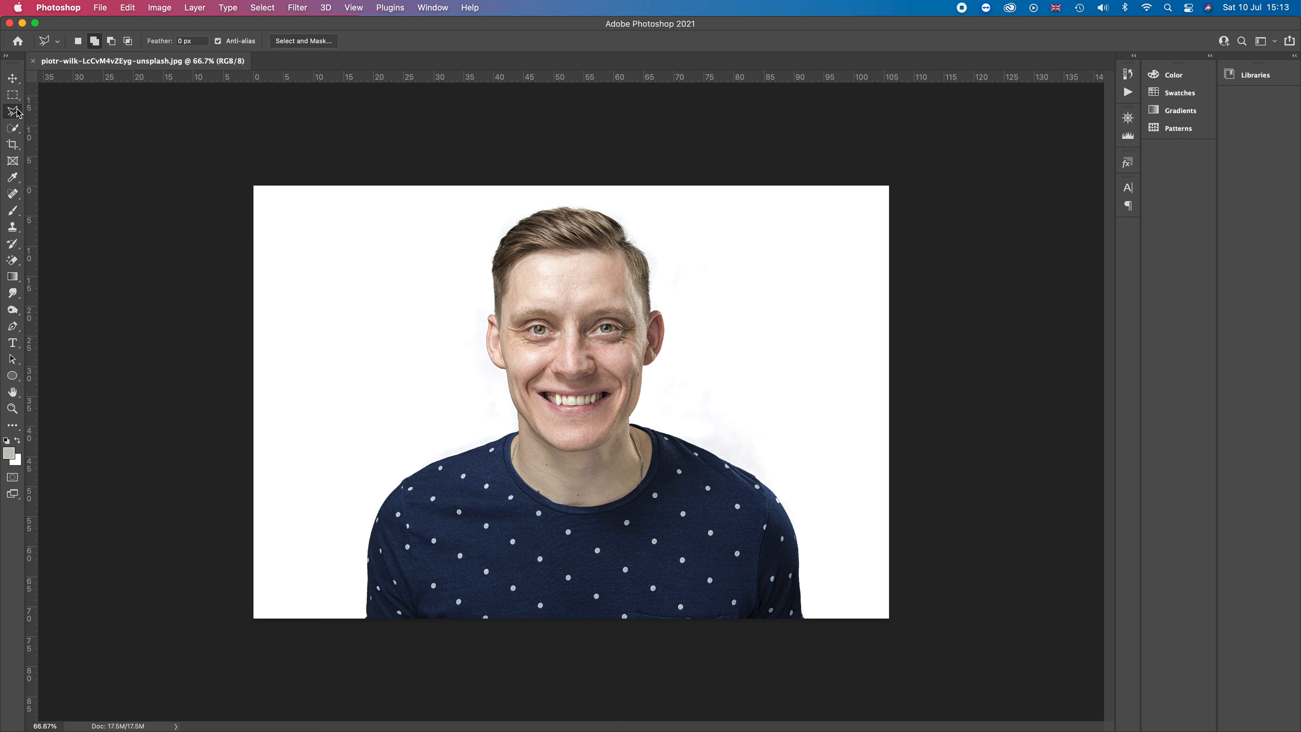
{"action": "left_click", "coordinate": [16, 128]}
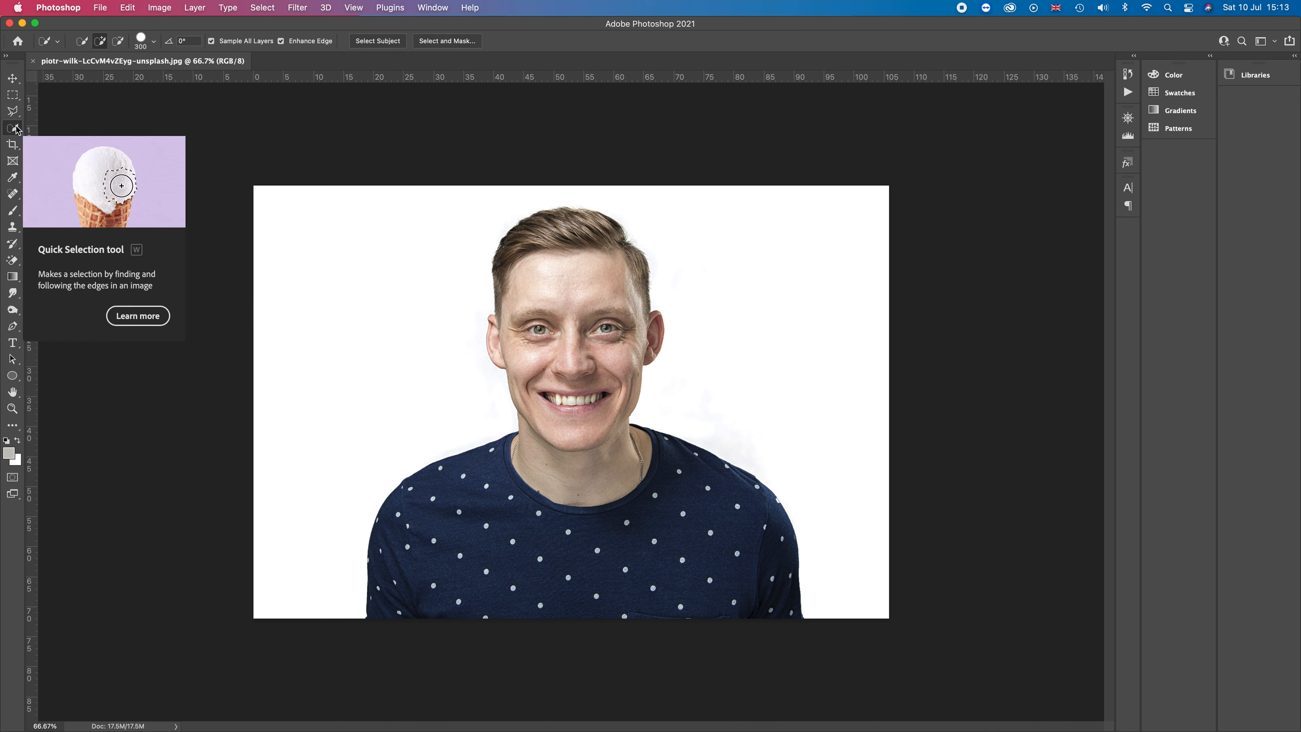
{"action": "left_click", "coordinate": [14, 144]}
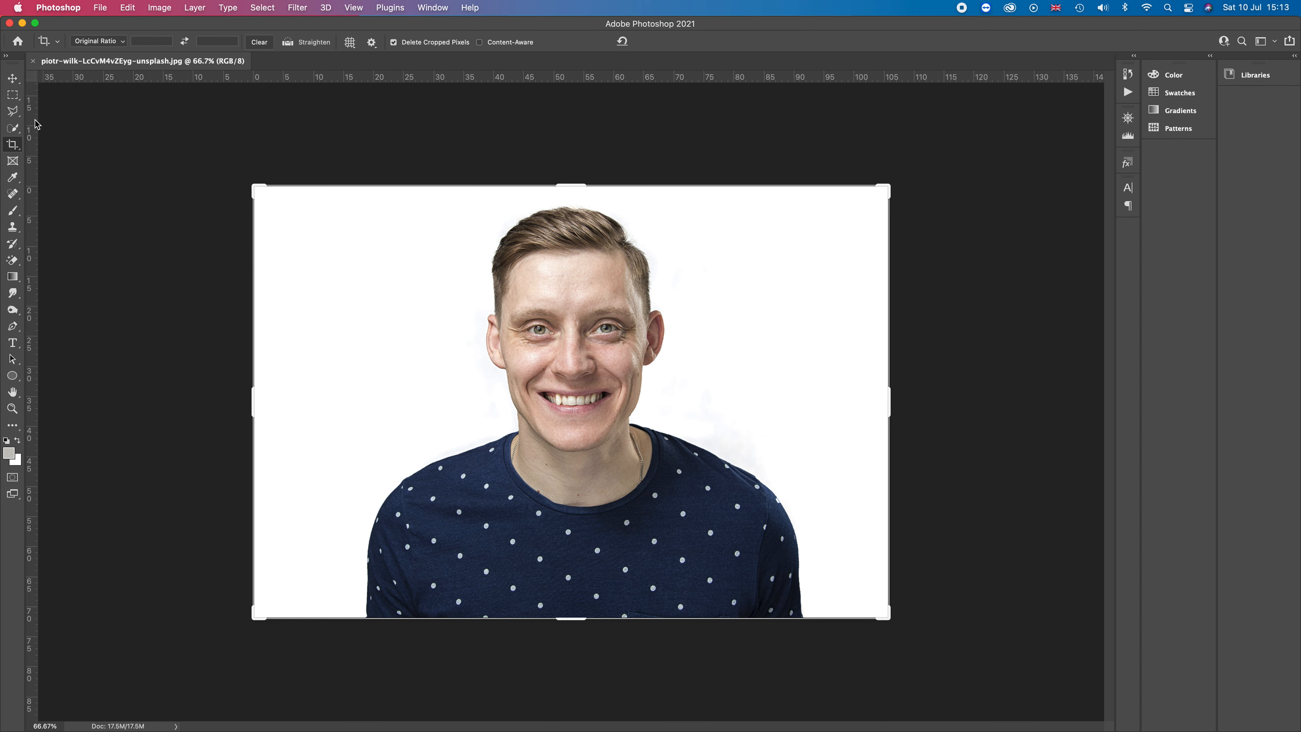
{"action": "left_click", "coordinate": [14, 131]}
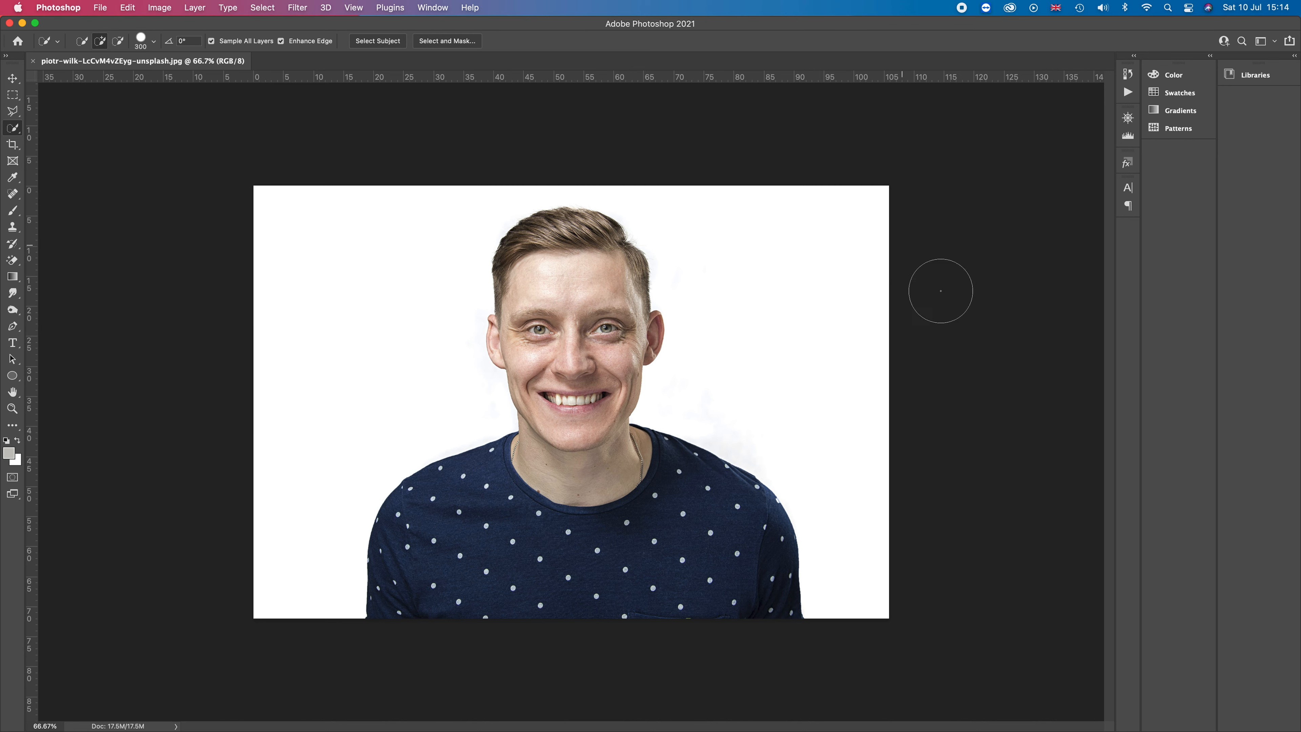
Show the document's layers and duplicate the Background layer within the same document.
{"action": "left_click", "coordinate": [434, 9]}
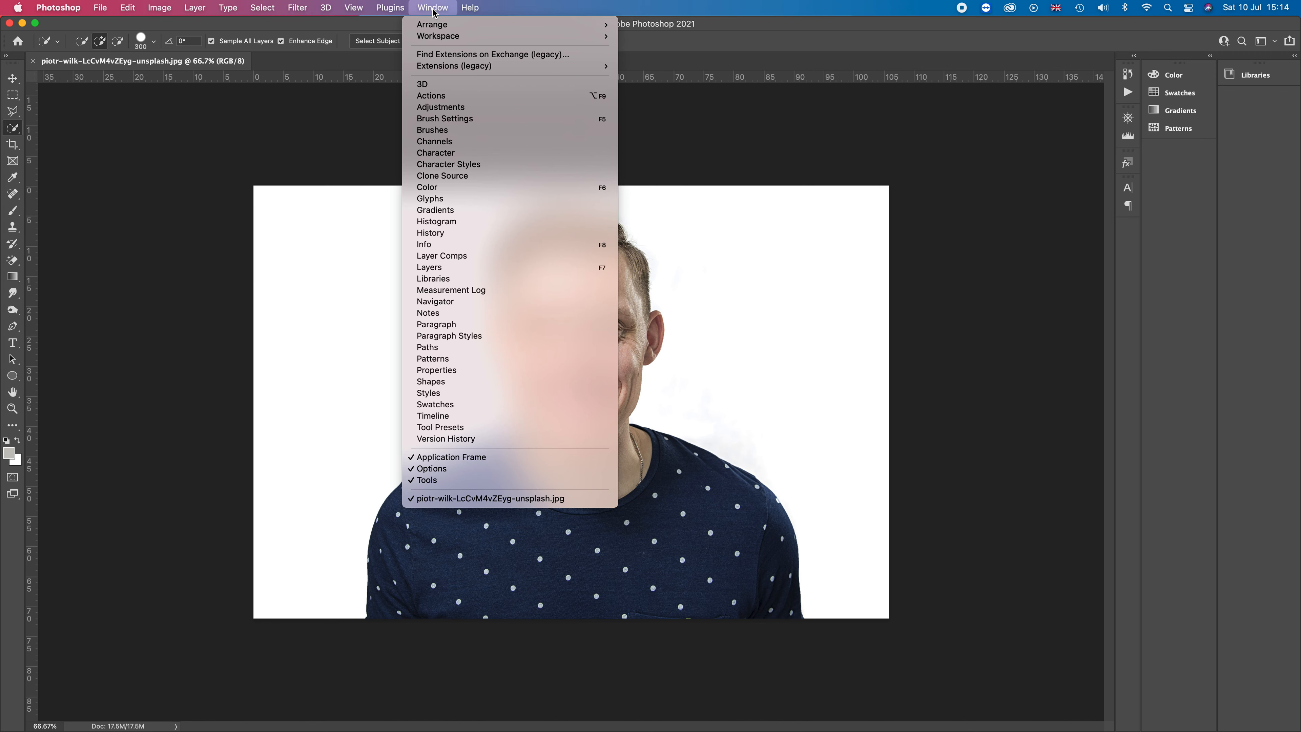
{"action": "left_click", "coordinate": [444, 269]}
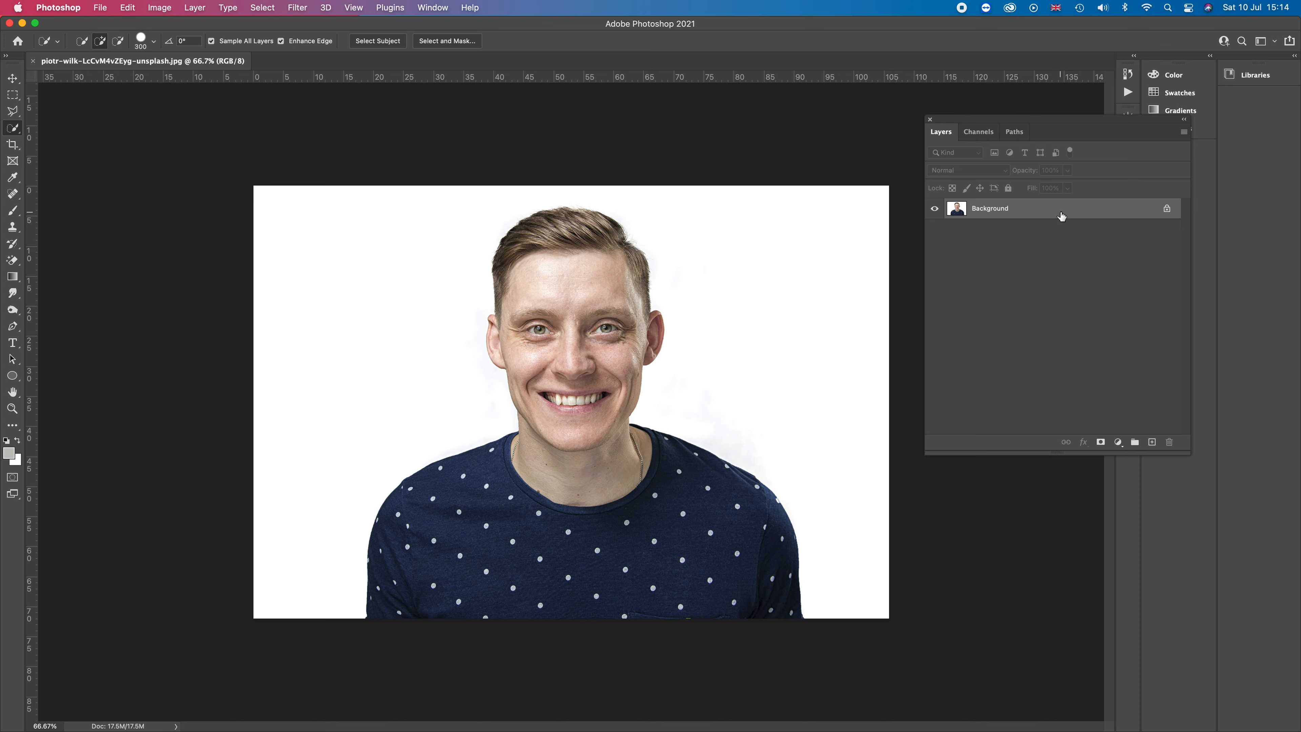
{"action": "right_click", "coordinate": [1040, 212]}
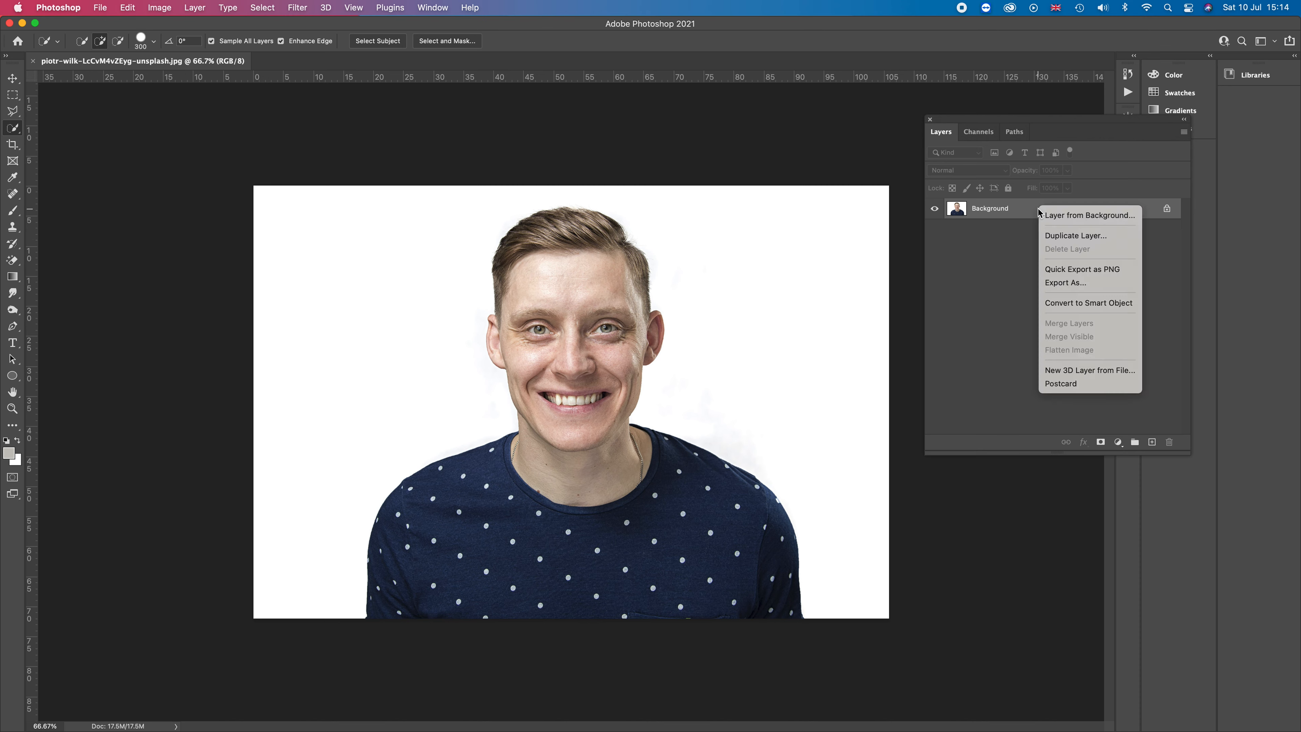
{"action": "left_click", "coordinate": [1078, 236]}
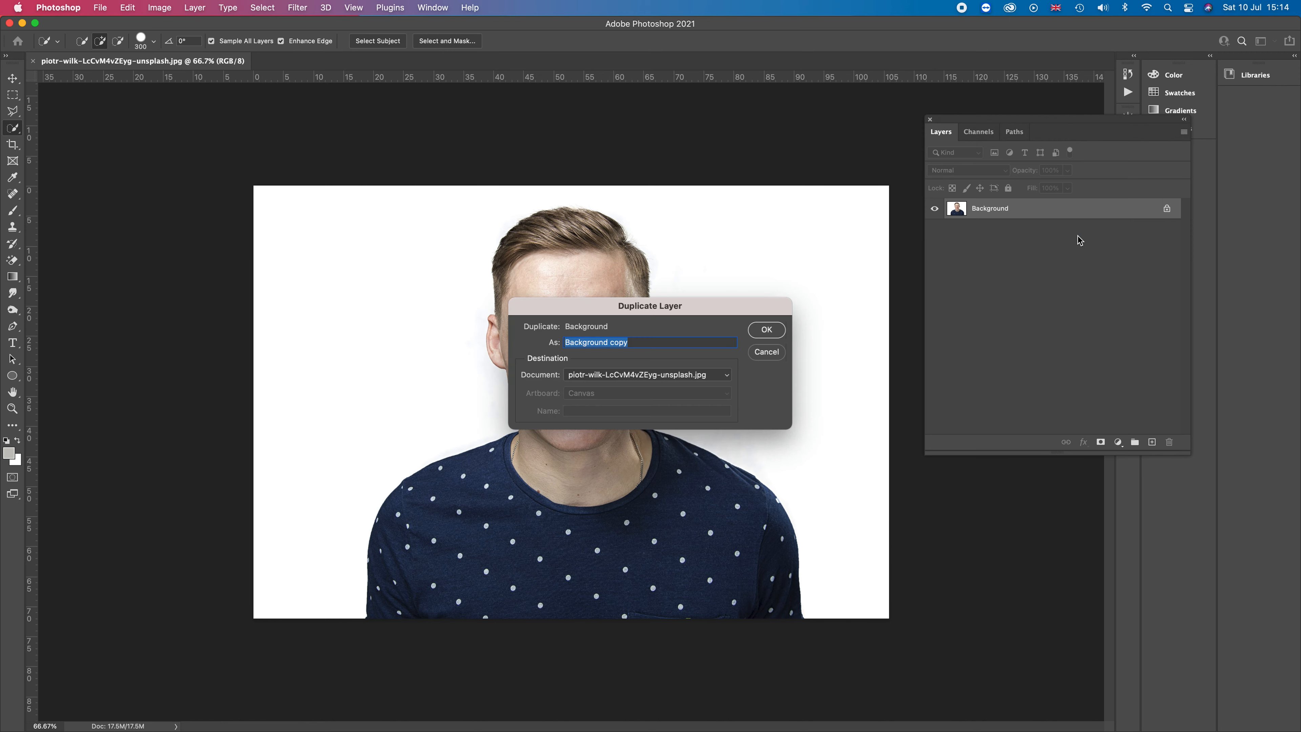
{"action": "left_click", "coordinate": [771, 333]}
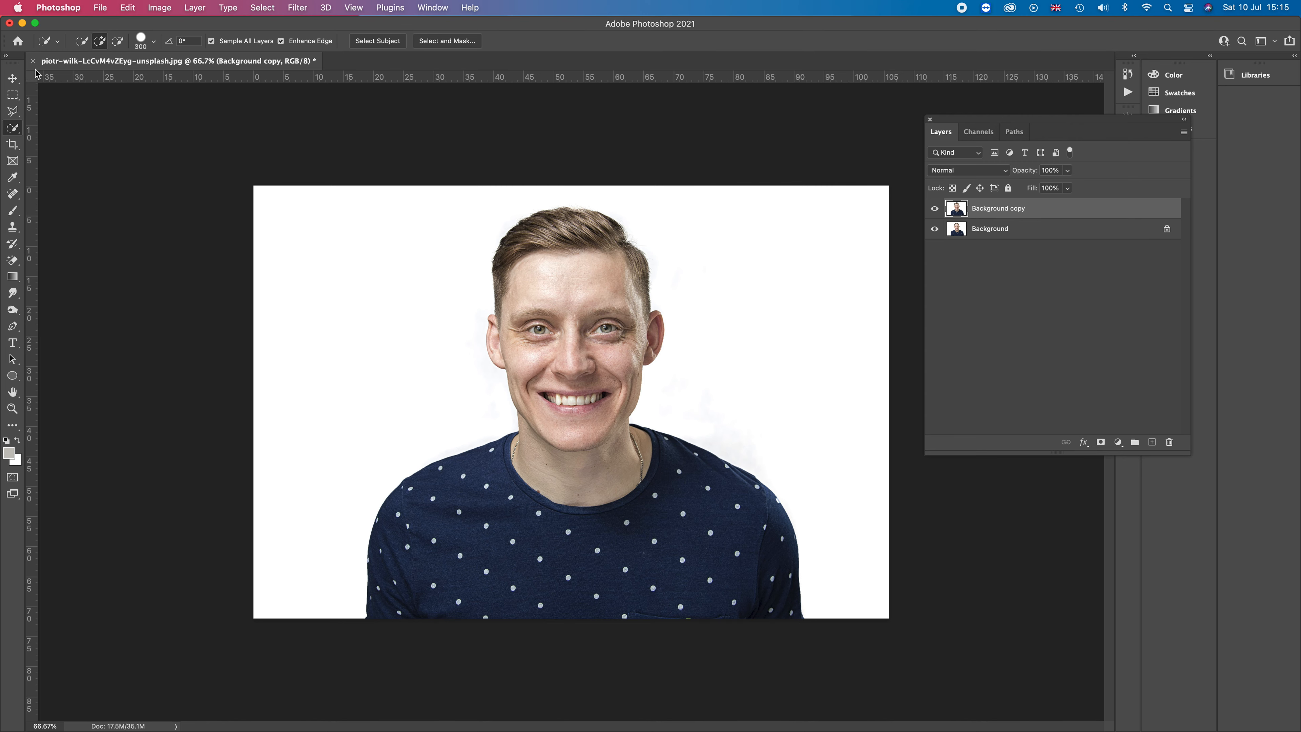
Select the white backdrop on both sides of the man with the Quick Selection tool, and invert the selection onto the man.
{"action": "left_click", "coordinate": [14, 82]}
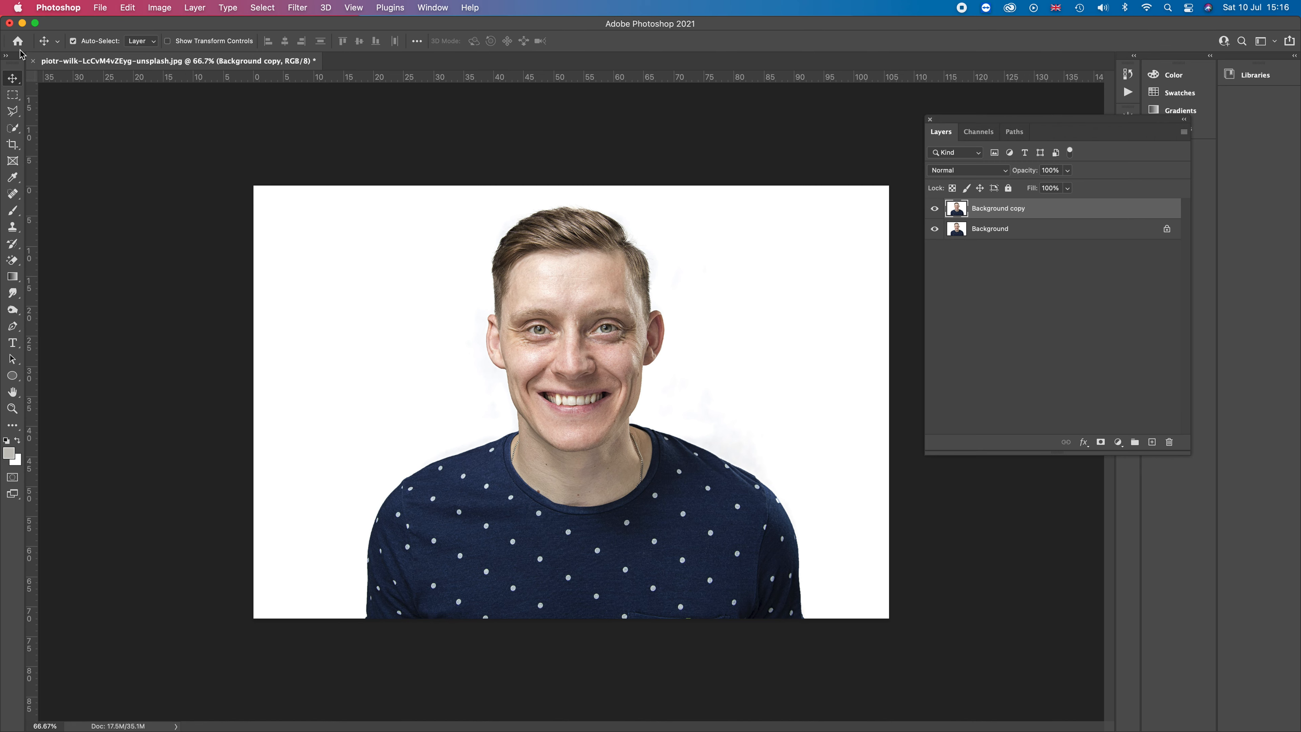
{"action": "left_click", "coordinate": [14, 129]}
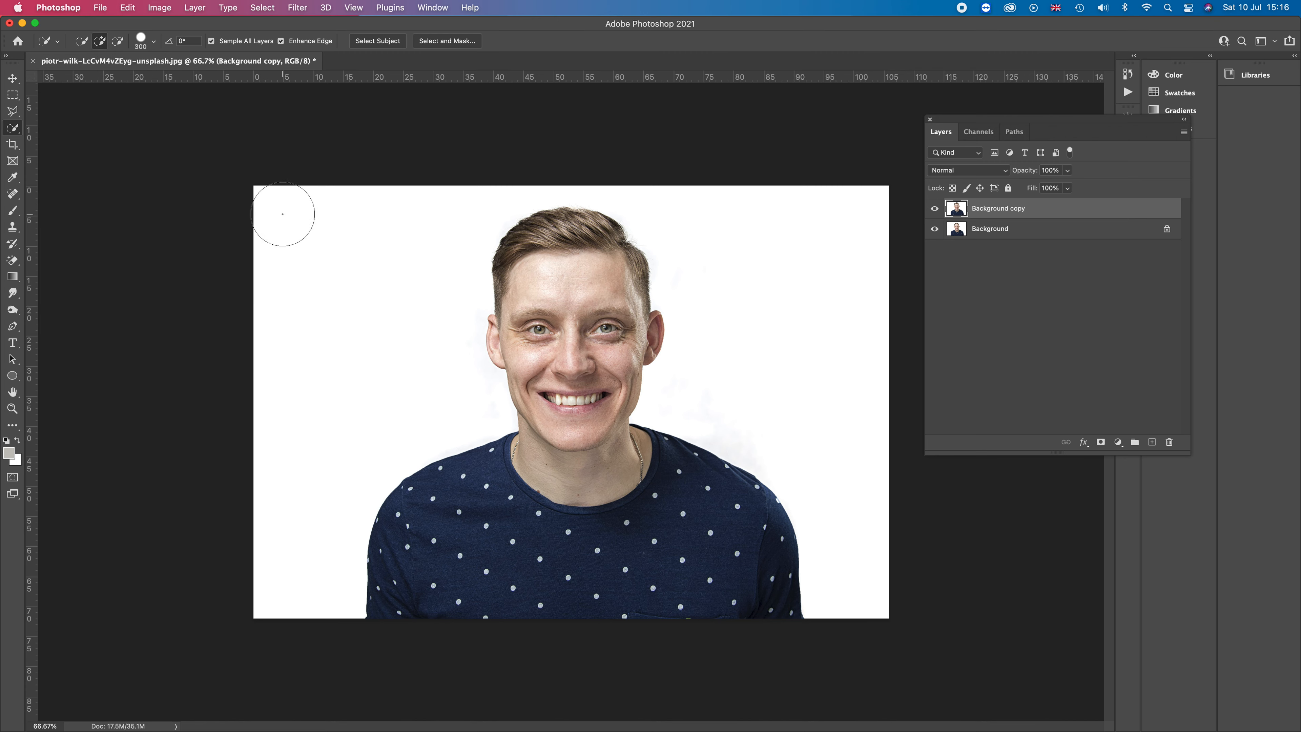
{"action": "left_click_drag", "start_coordinate": [283, 214], "coordinate": [336, 255]}
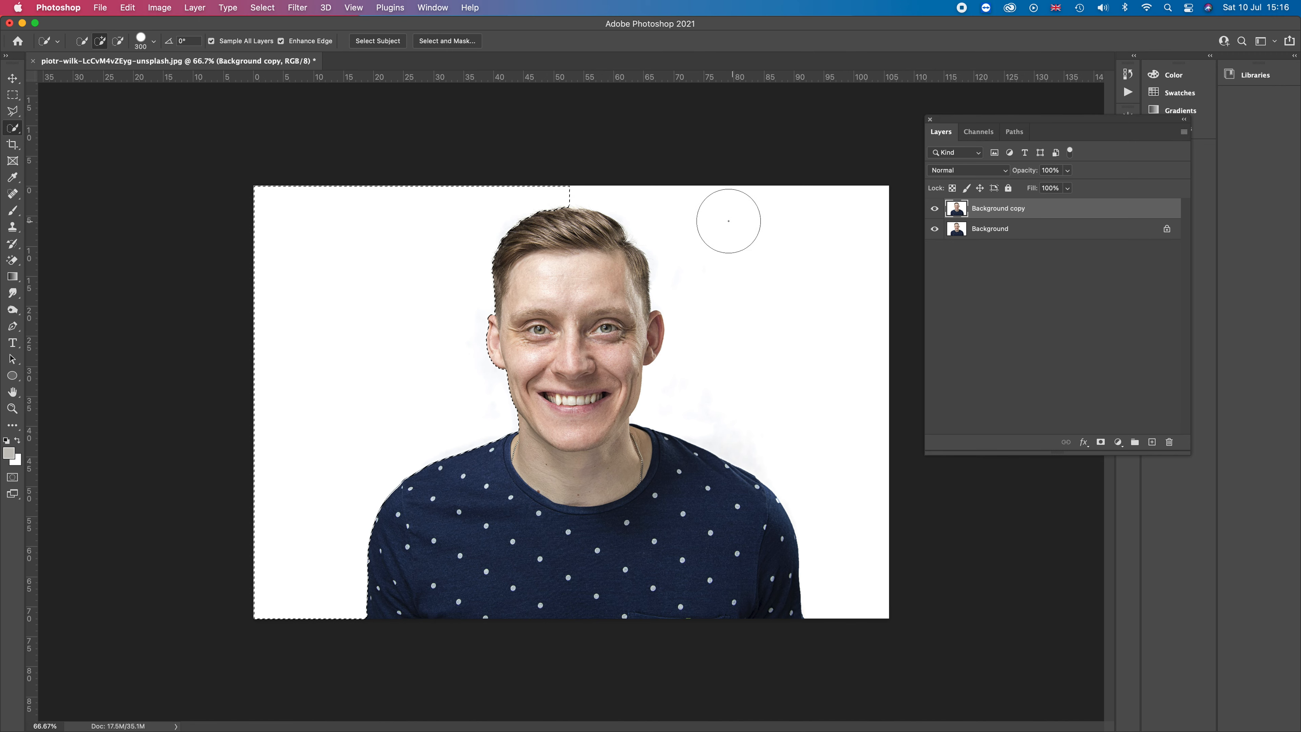
{"action": "left_click_drag", "start_coordinate": [700, 218], "coordinate": [717, 223]}
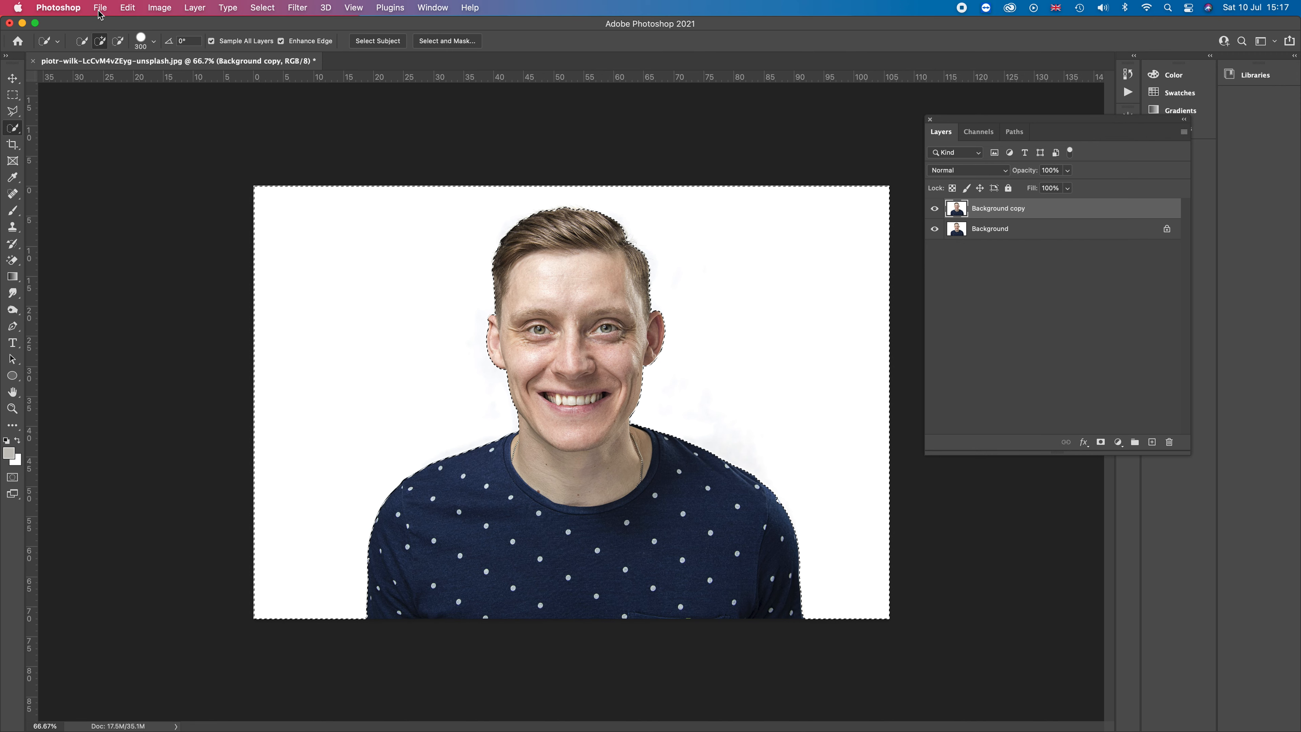
{"action": "left_click", "coordinate": [263, 9]}
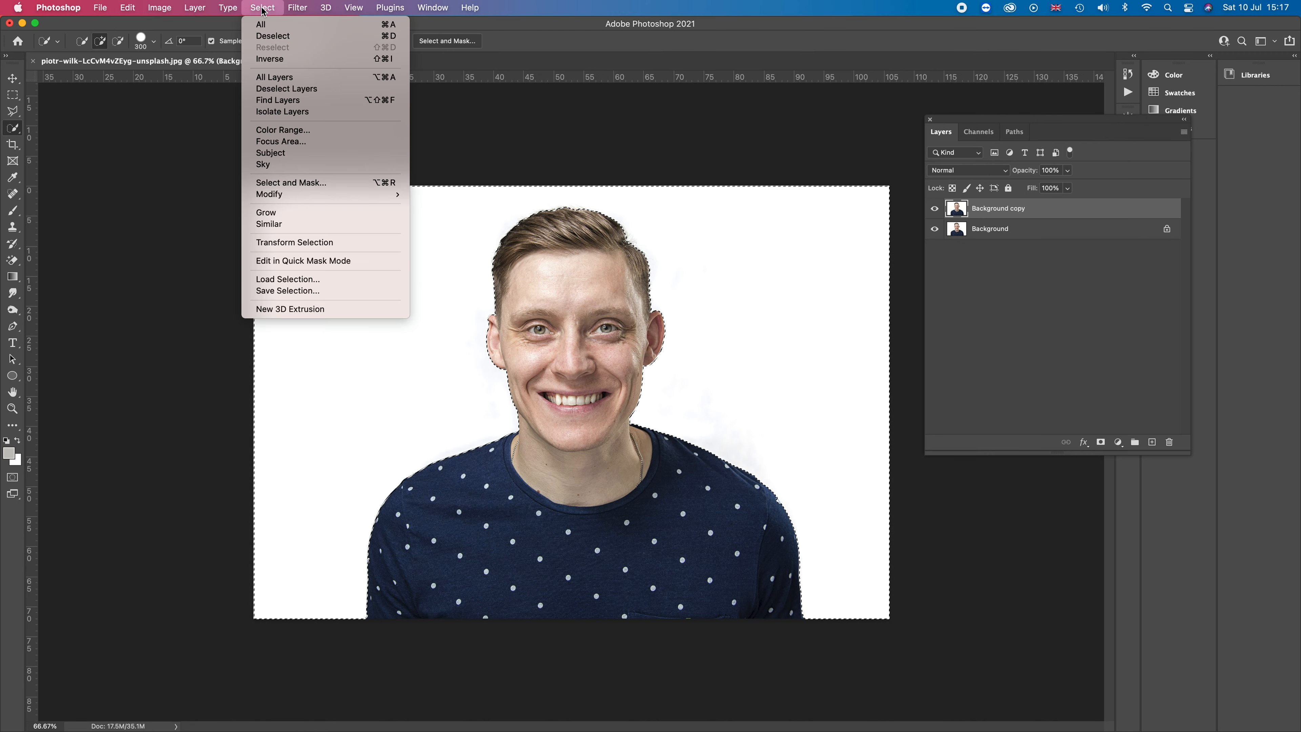
{"action": "left_click", "coordinate": [267, 60]}
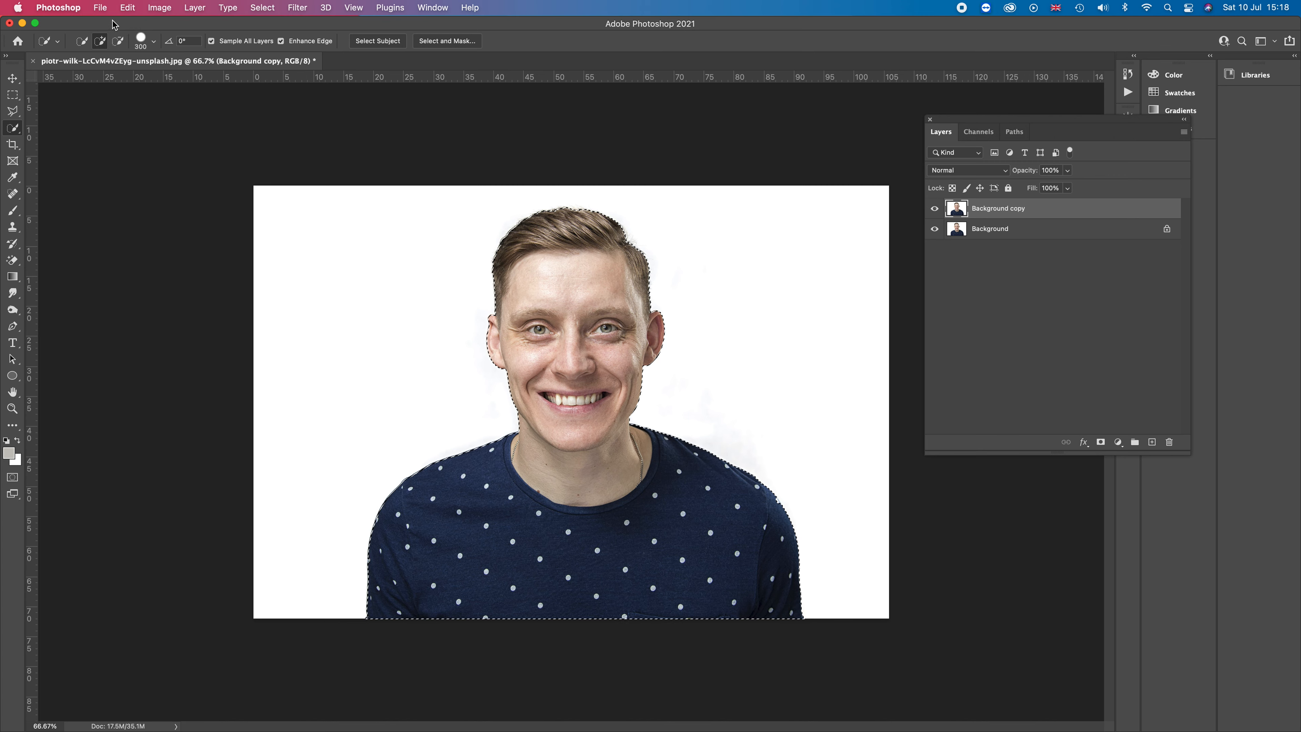
Add a Curves adjustment layer masked to the selected man, in Normal mode at 100% opacity.
{"action": "left_click", "coordinate": [198, 8]}
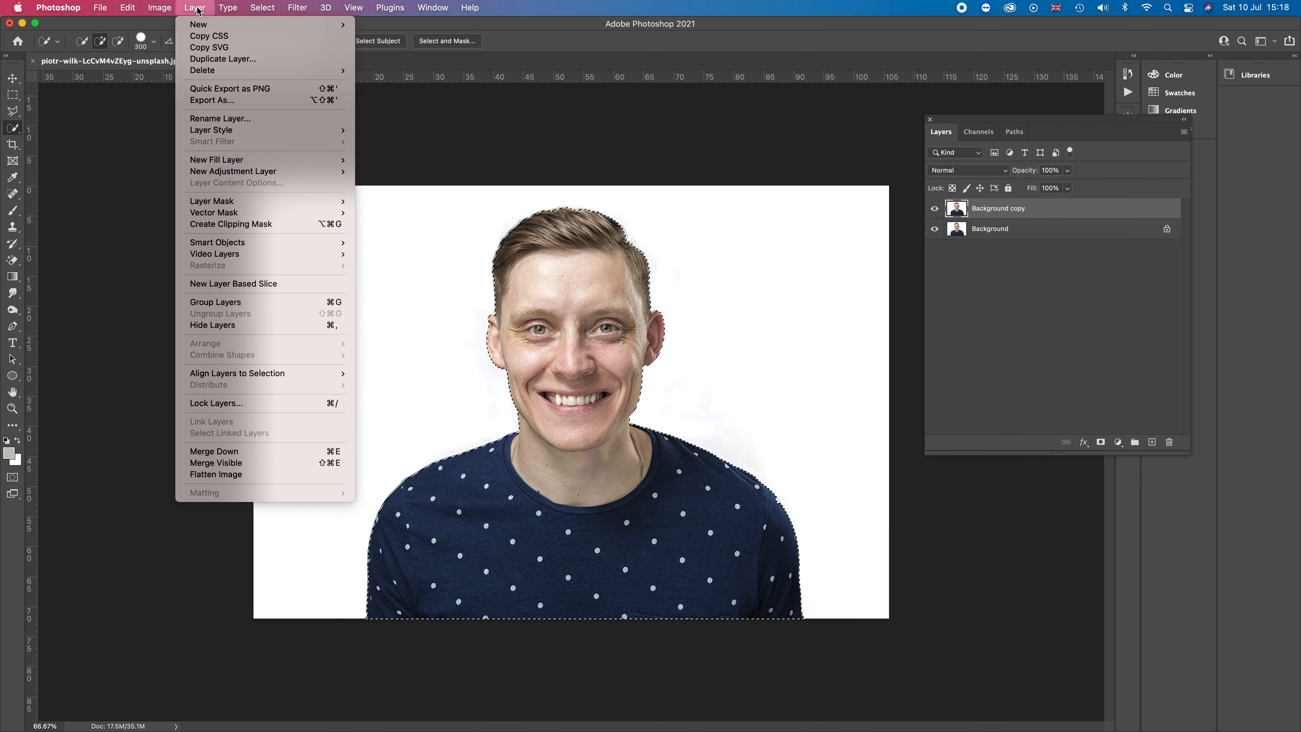
{"action": "mouse_move", "coordinate": [201, 176]}
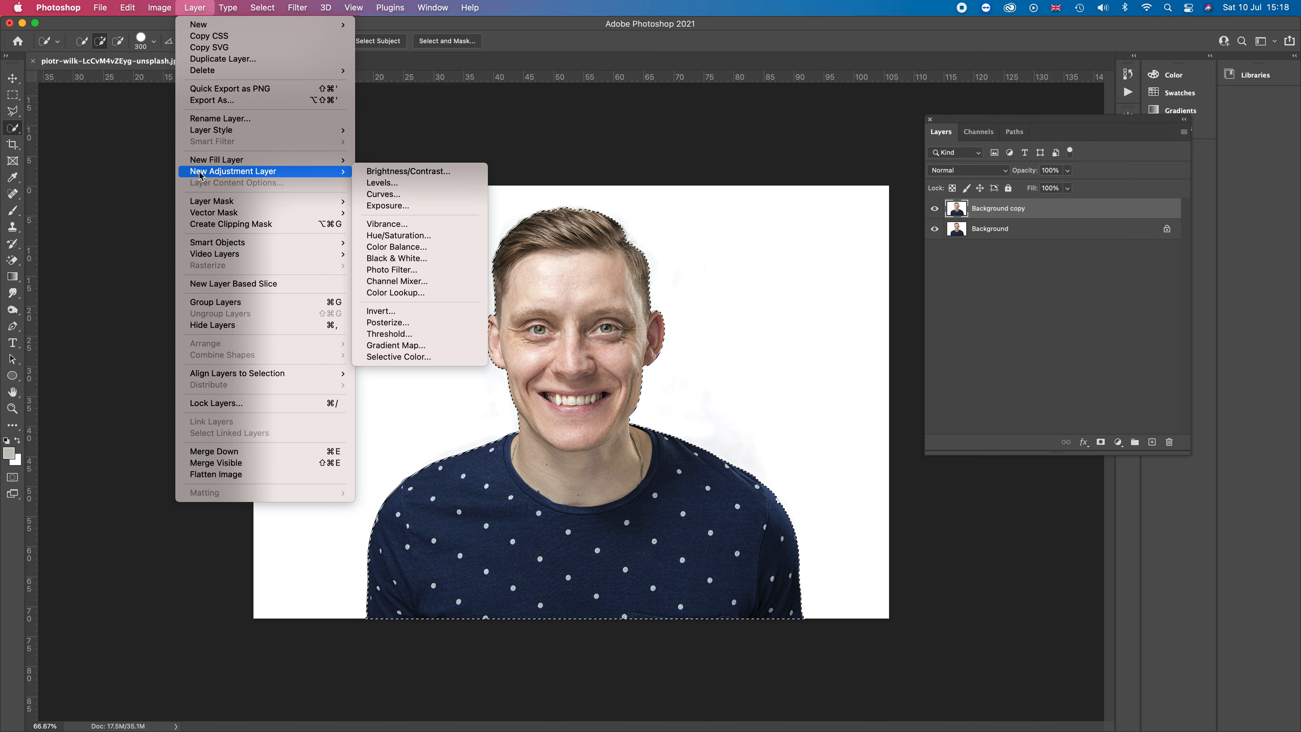
{"action": "left_click", "coordinate": [398, 195]}
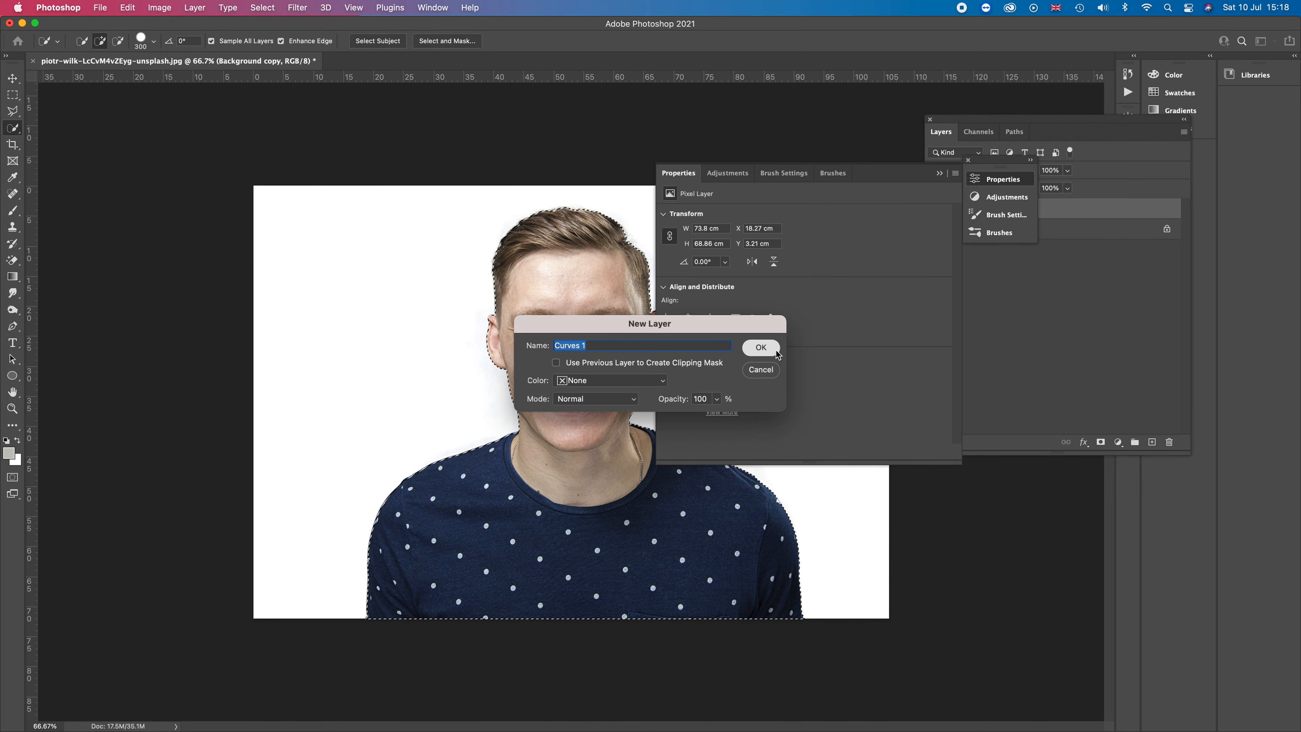
{"action": "left_click", "coordinate": [761, 347]}
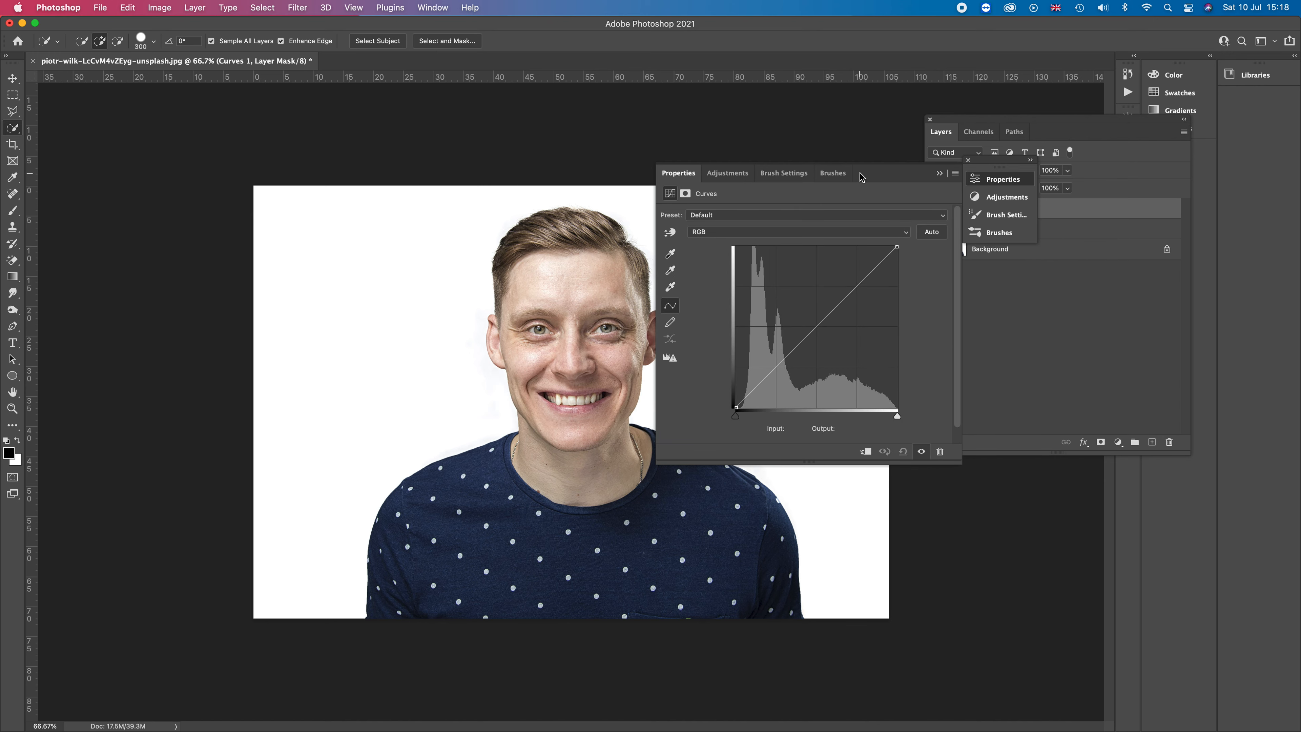
Darken the man by bending the RGB curve's midpoint down to input 138, output 109, and close the curve settings.
{"action": "left_click_drag", "start_coordinate": [862, 176], "coordinate": [1127, 280]}
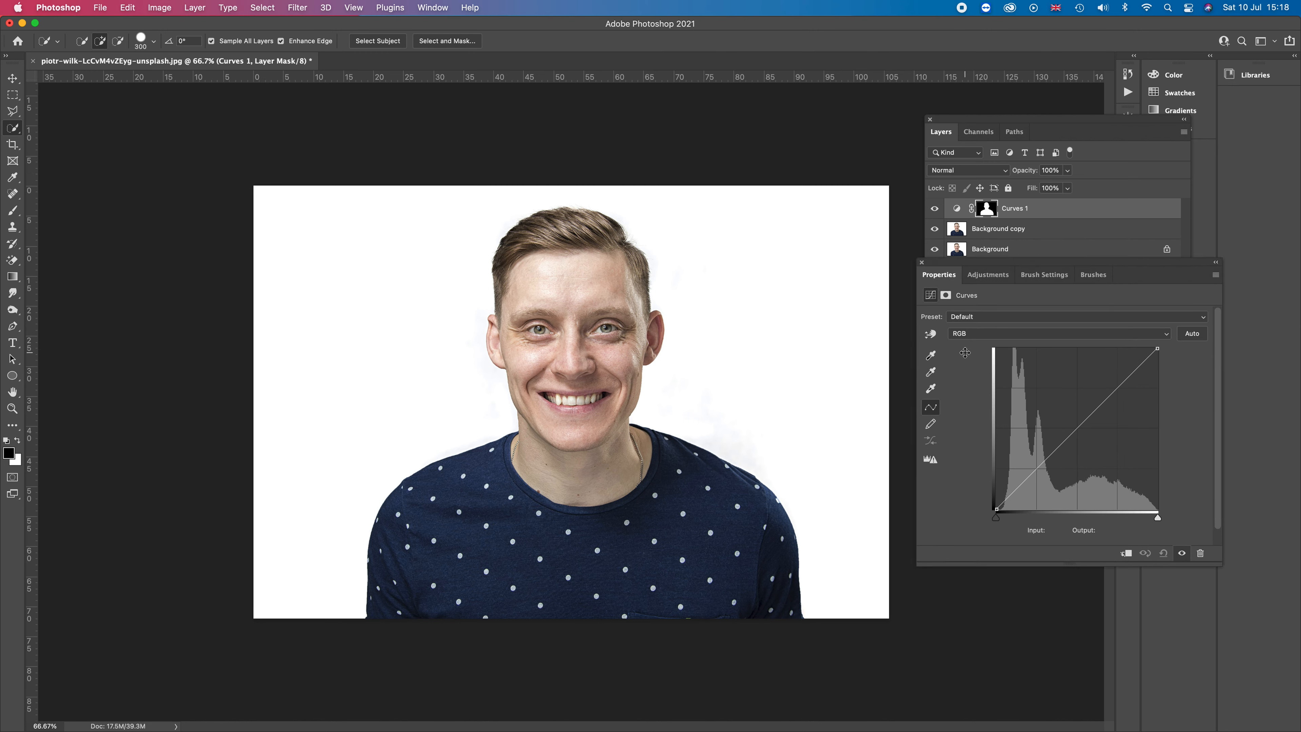
{"action": "left_click", "coordinate": [1078, 428]}
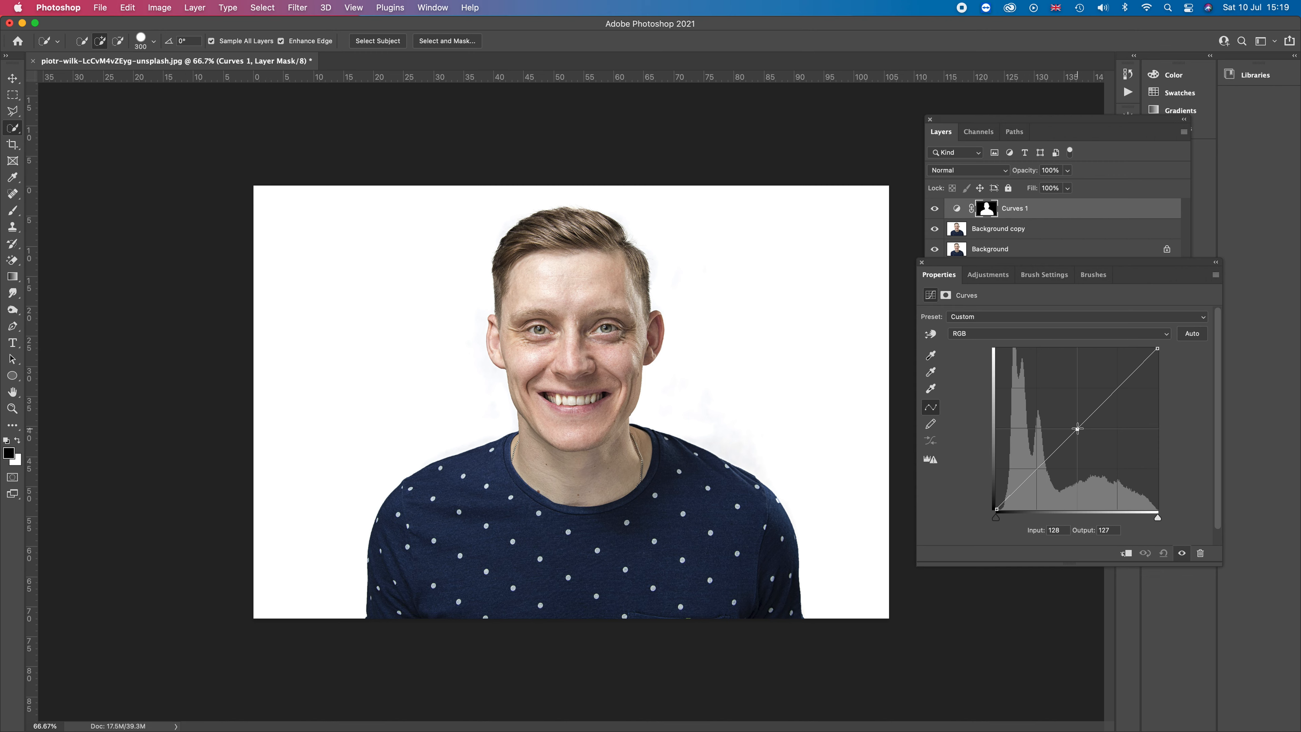
{"action": "left_click_drag", "start_coordinate": [1078, 429], "coordinate": [1081, 438]}
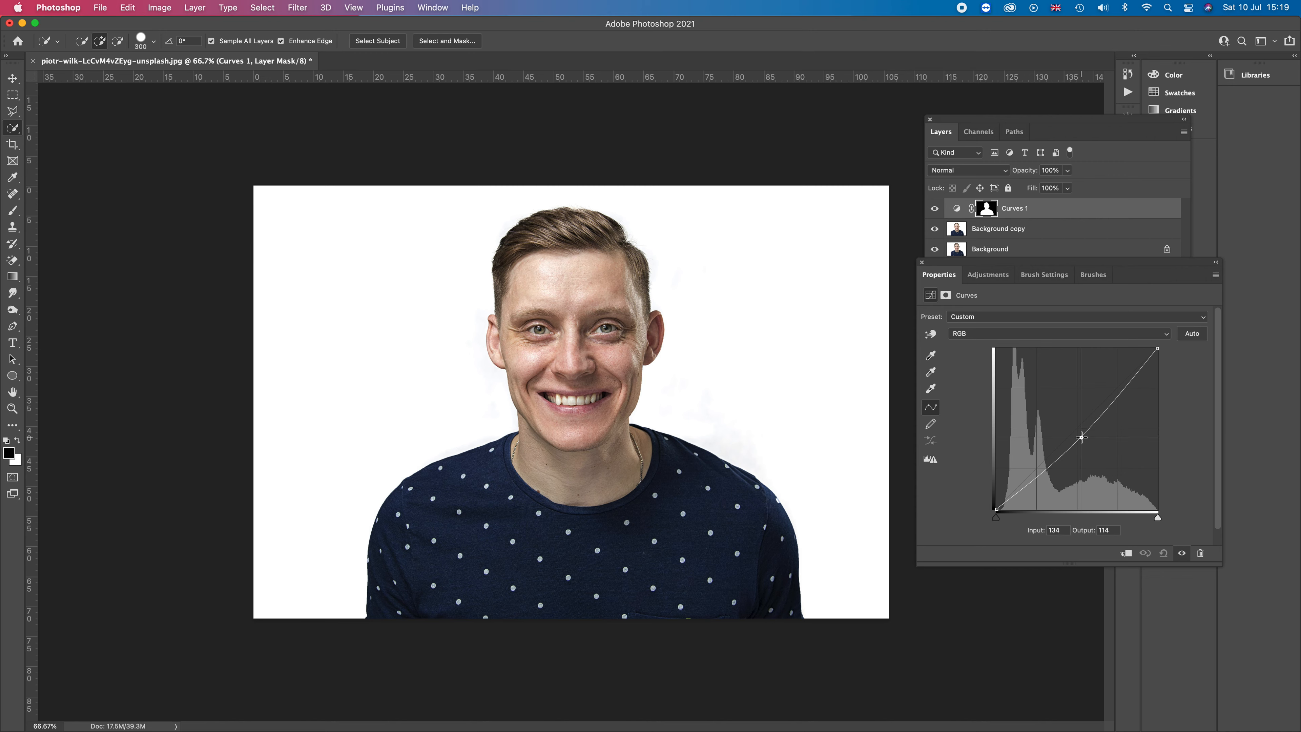
{"action": "left_click_drag", "start_coordinate": [1081, 437], "coordinate": [1083, 440]}
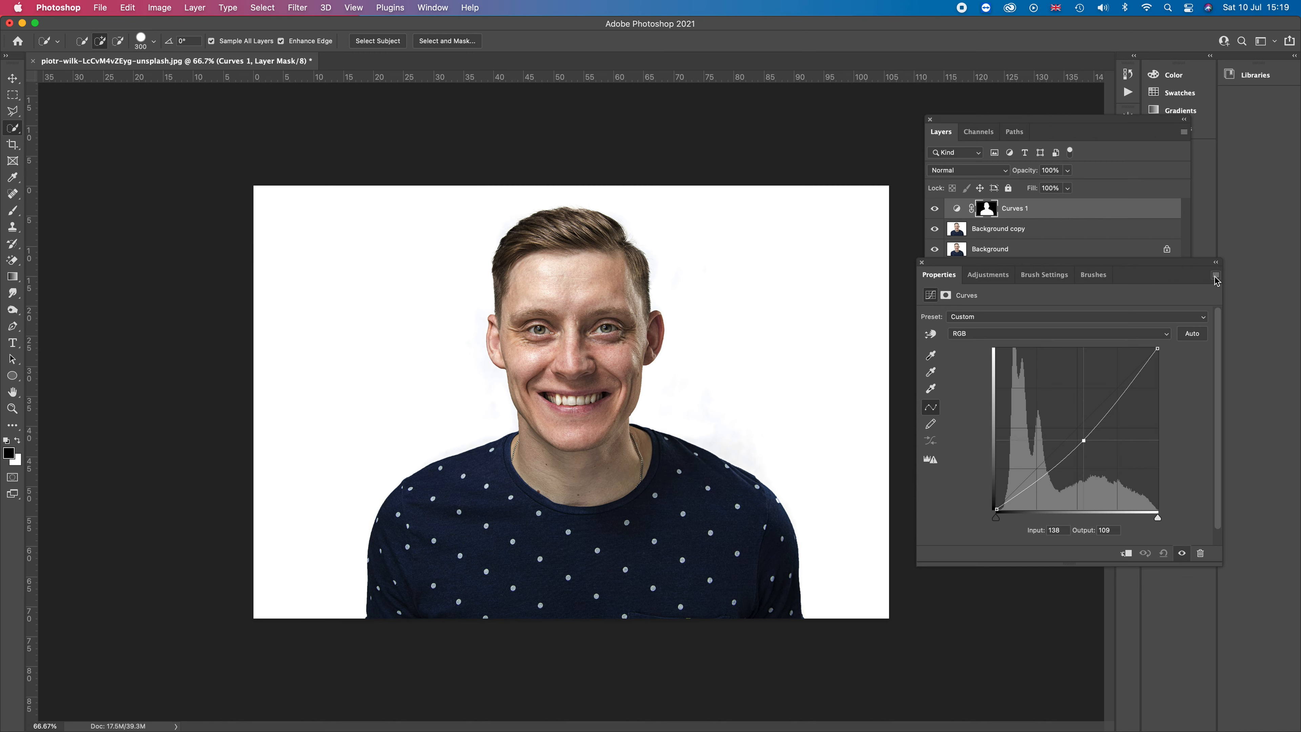
{"action": "left_click", "coordinate": [1215, 263]}
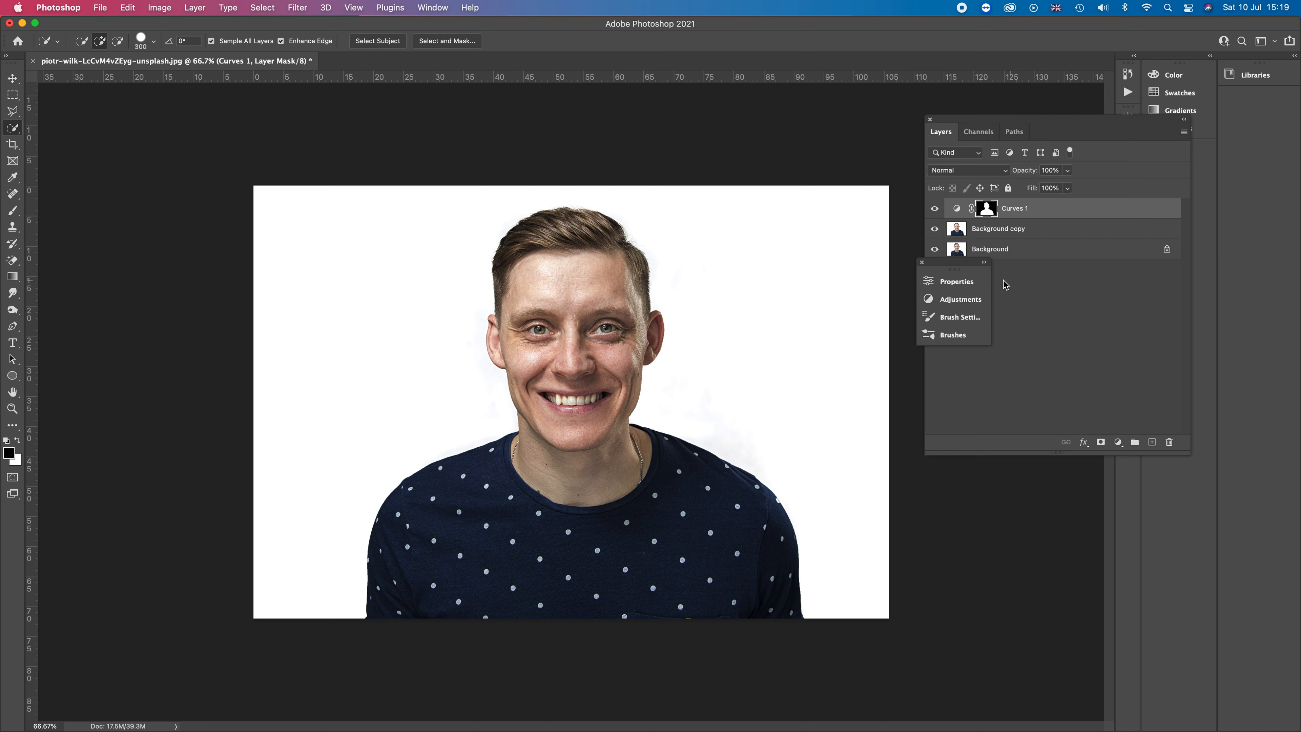
{"action": "left_click", "coordinate": [922, 262]}
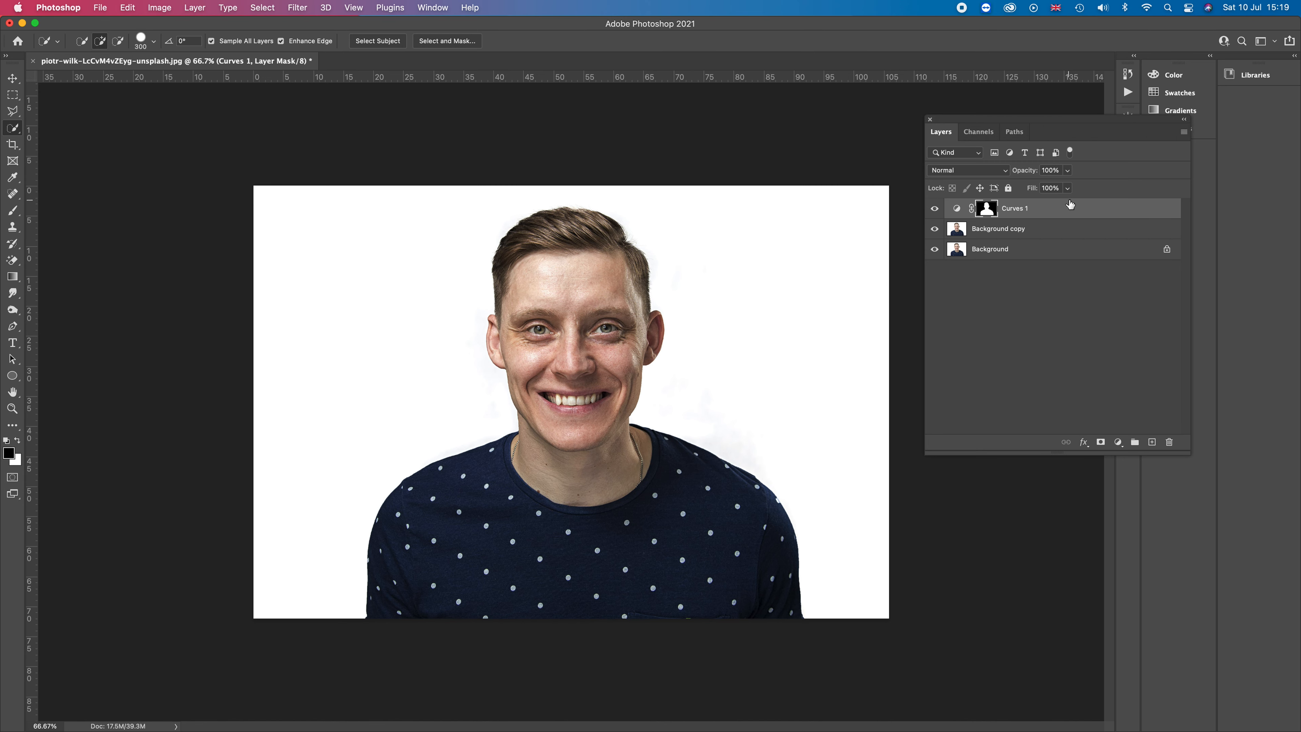
Soften the Curves 1 adjustment by setting the layer's fill to 53%.
{"action": "left_click", "coordinate": [1068, 189]}
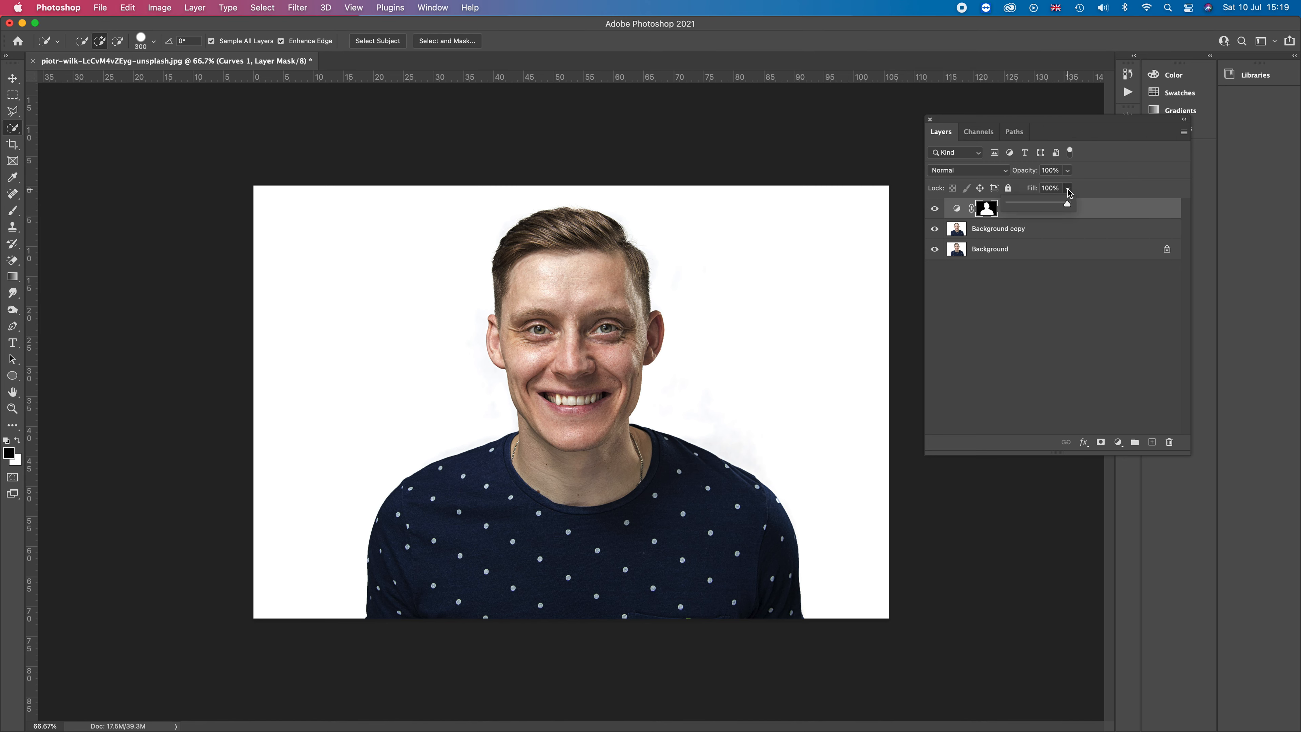
{"action": "left_click_drag", "start_coordinate": [1067, 204], "coordinate": [1000, 206]}
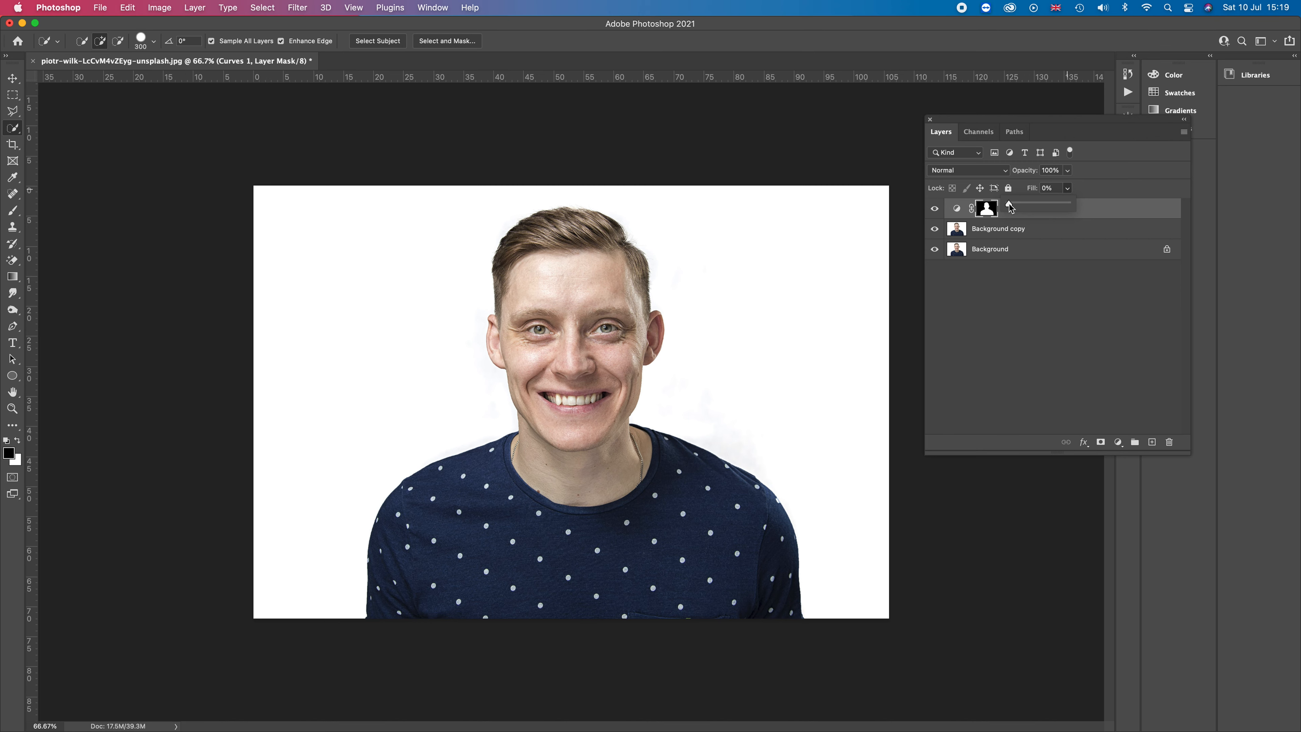
{"action": "left_click_drag", "start_coordinate": [1010, 206], "coordinate": [1024, 207]}
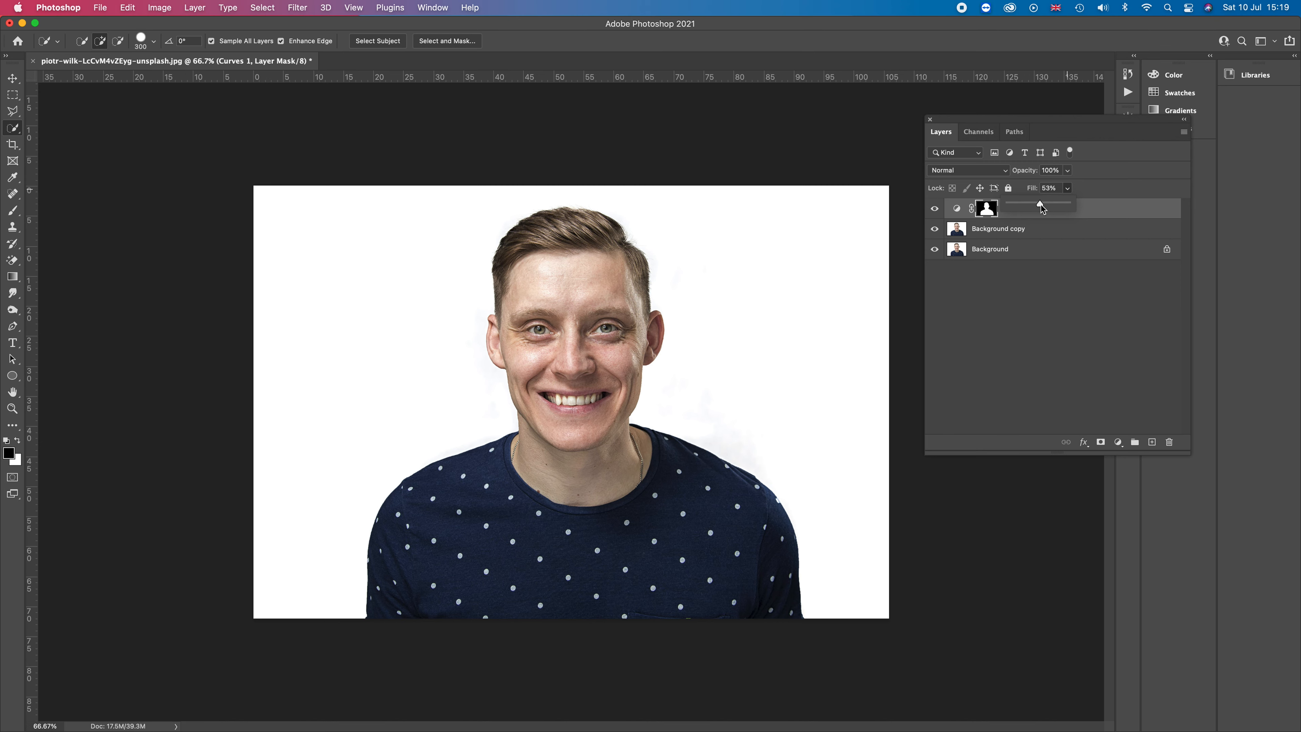
Add a Photo Filter adjustment layer directly above Background copy, in Normal mode at 100% opacity, and move its settings clear of the portrait.
{"action": "left_click", "coordinate": [988, 229]}
{"action": "left_click", "coordinate": [988, 229]}
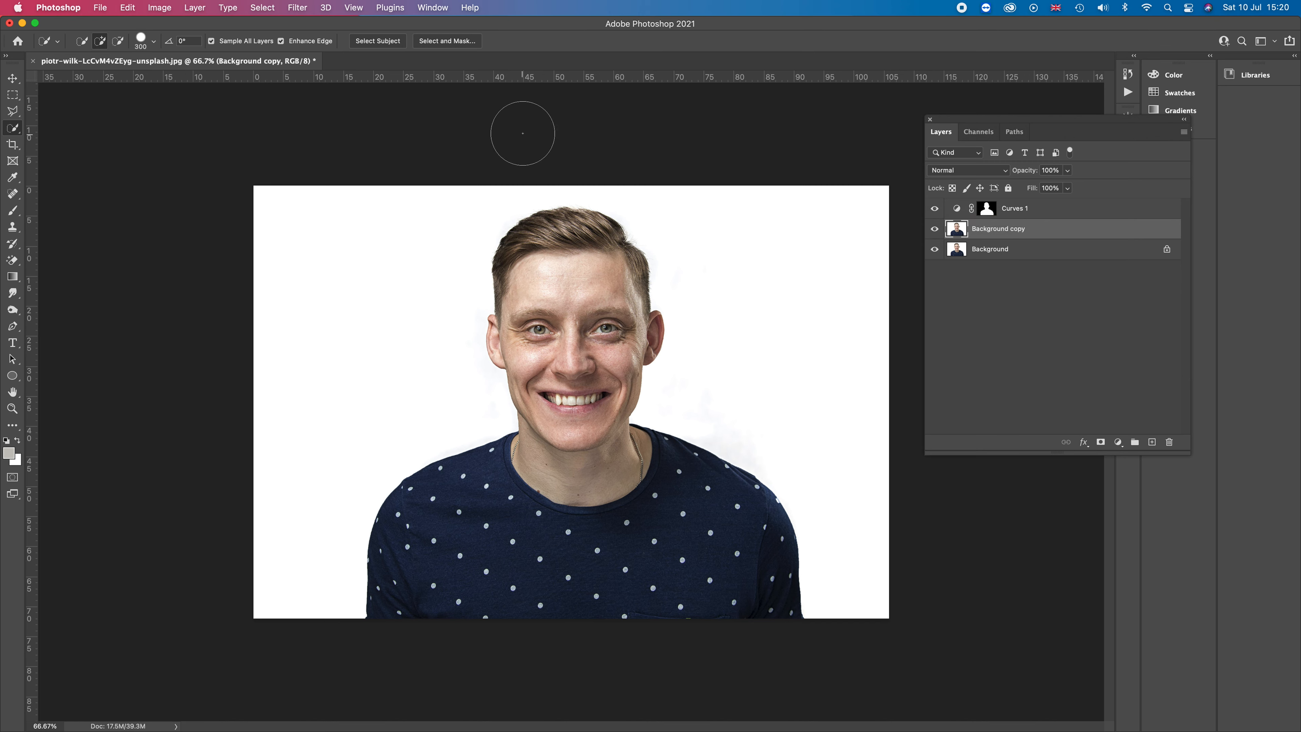
{"action": "left_click", "coordinate": [297, 8]}
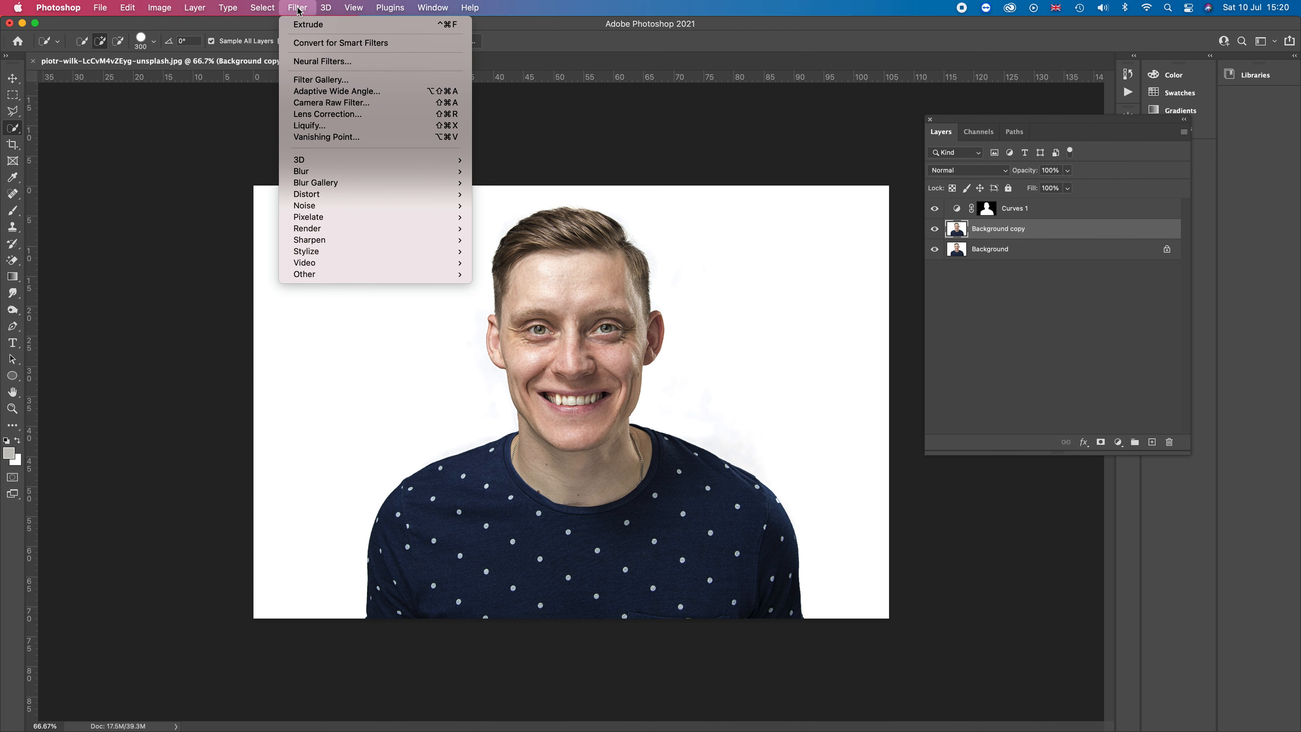
{"action": "mouse_move", "coordinate": [208, 14]}
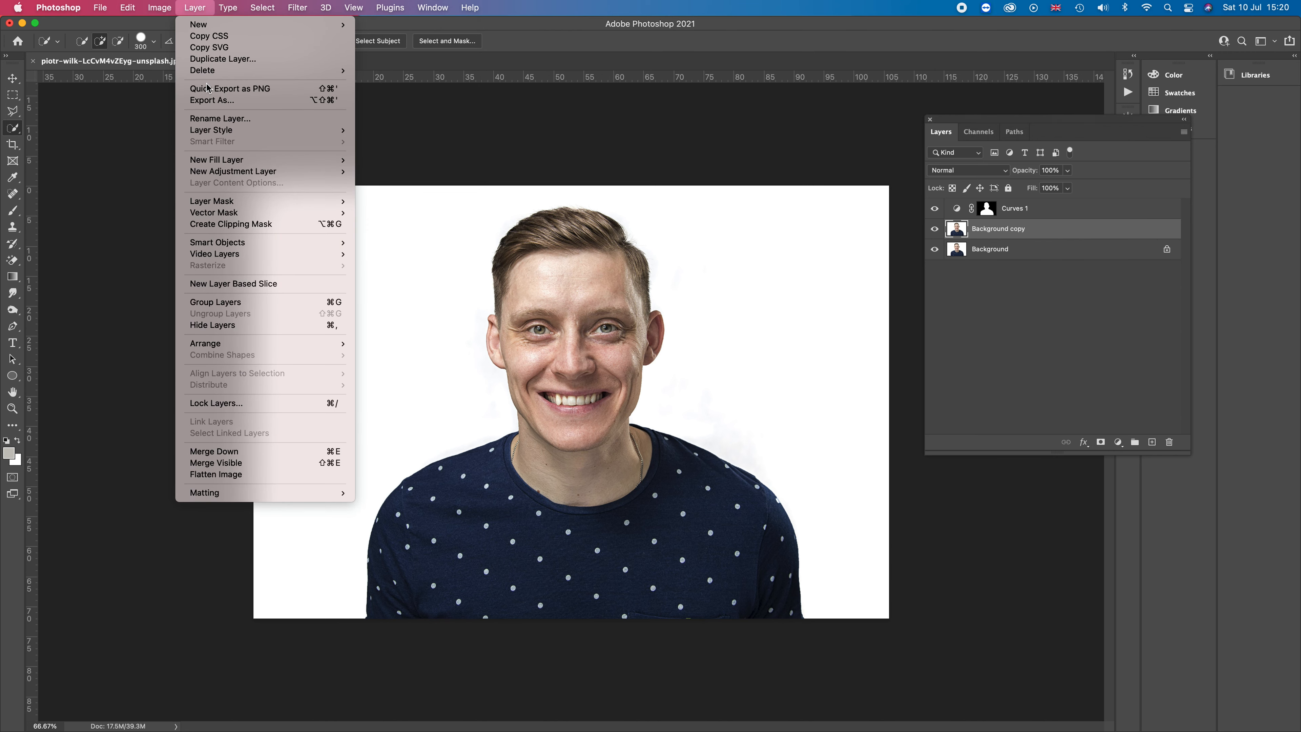
{"action": "mouse_move", "coordinate": [219, 172]}
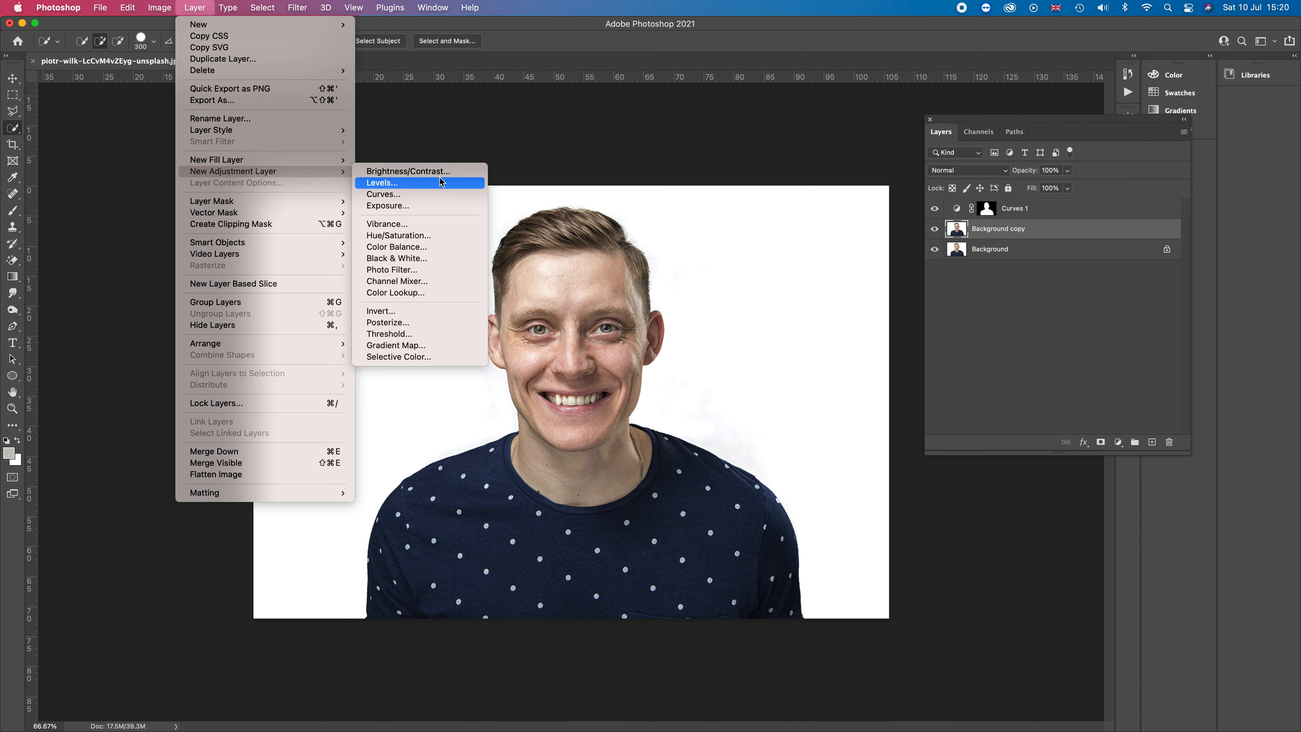
{"action": "left_click", "coordinate": [413, 271]}
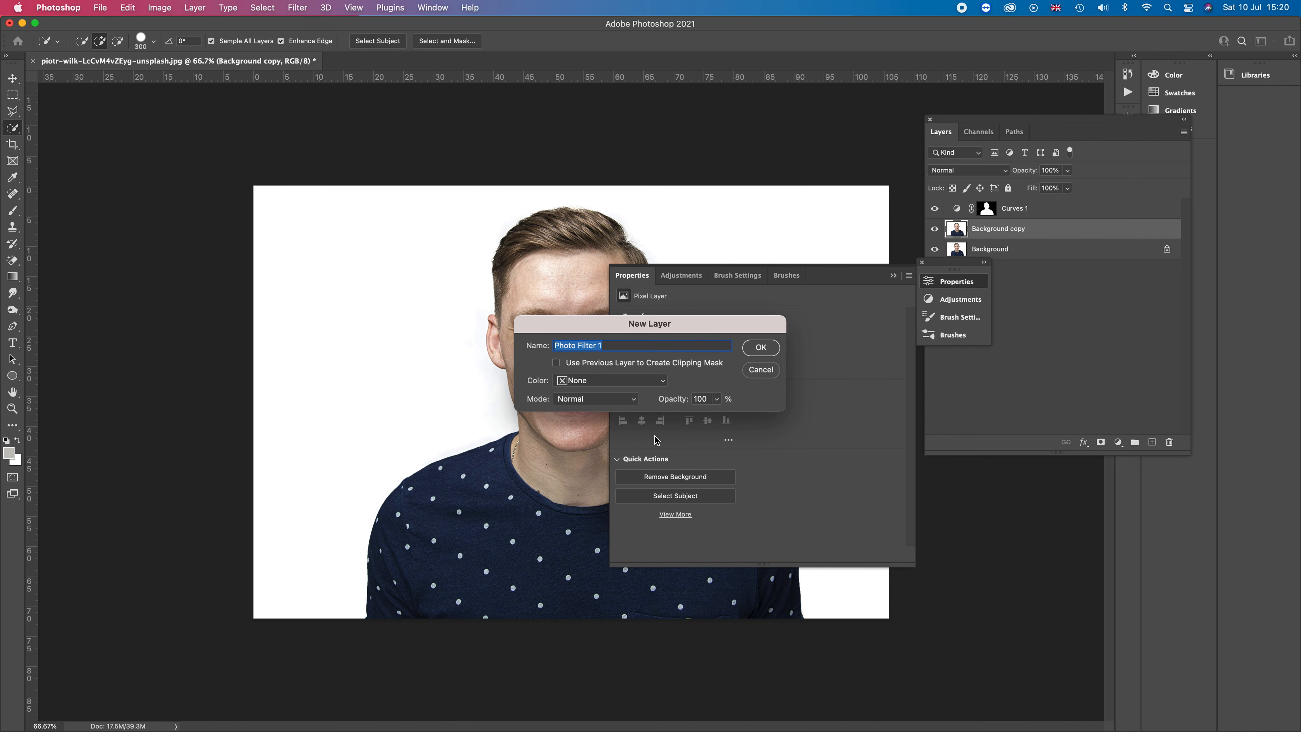
{"action": "left_click", "coordinate": [757, 351]}
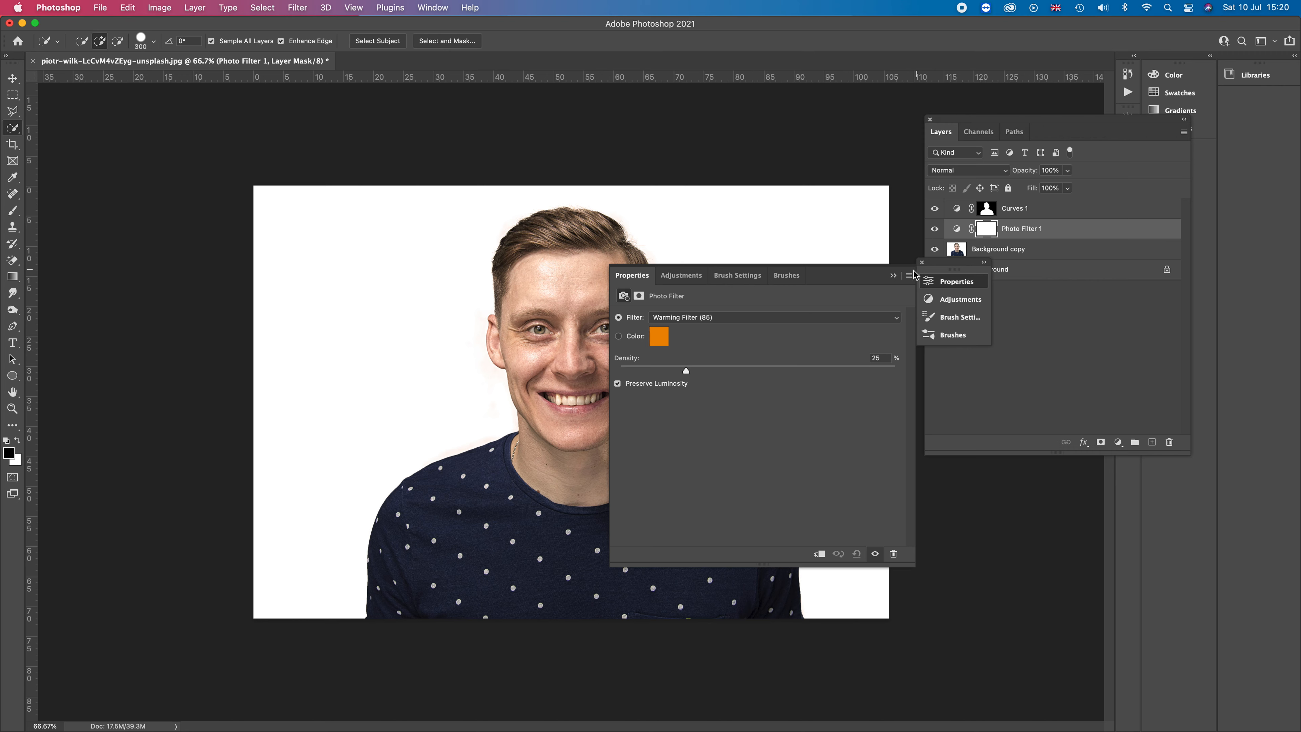
{"action": "left_click_drag", "start_coordinate": [830, 277], "coordinate": [1166, 361]}
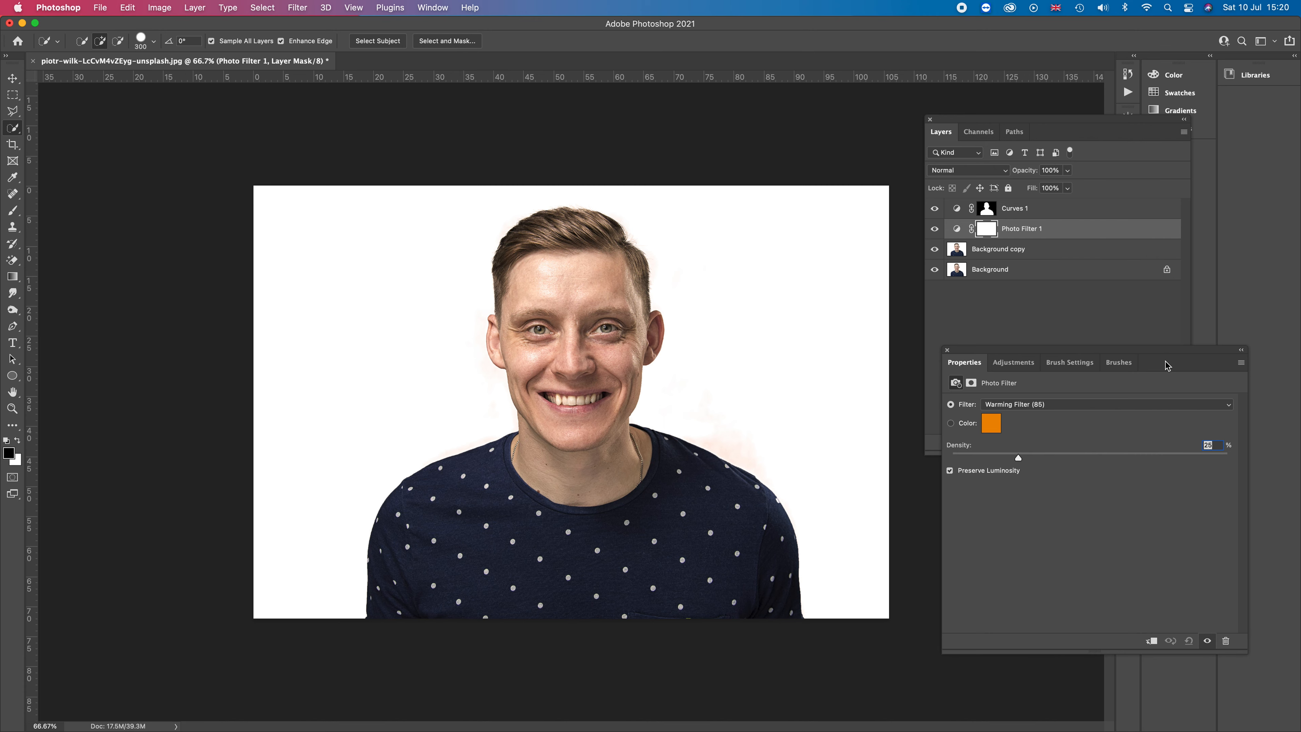
Toggle the Photo Filter 1 layer's visibility to compare the portrait with and without the warming tint.
{"action": "left_click", "coordinate": [935, 229]}
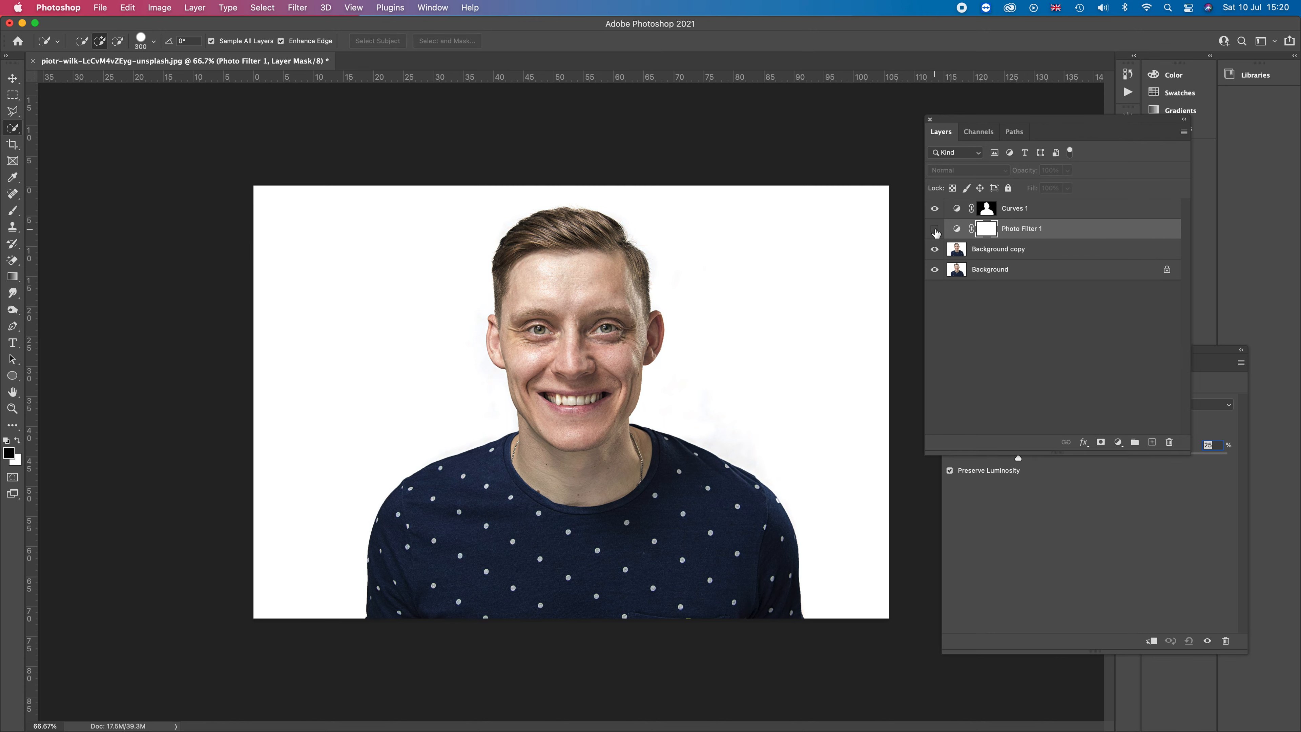
{"action": "left_click", "coordinate": [934, 229]}
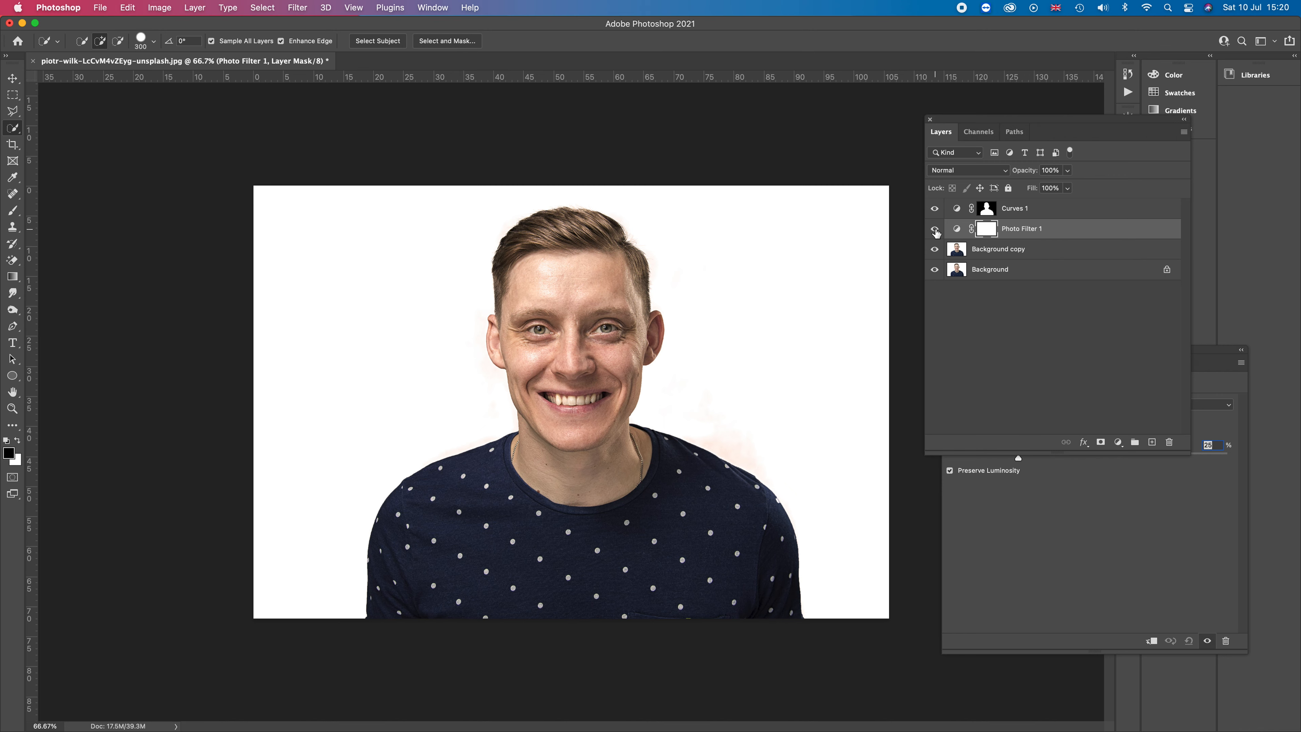
{"action": "left_click", "coordinate": [934, 230]}
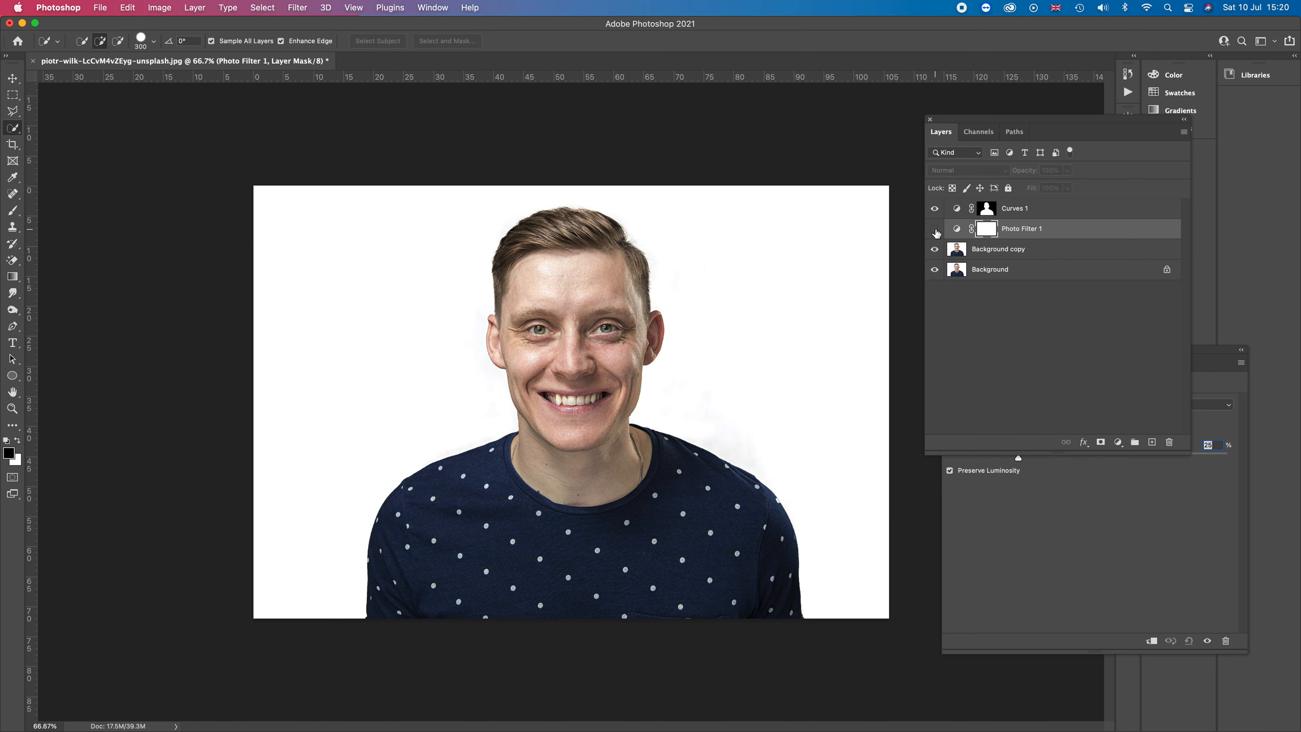
{"action": "left_click", "coordinate": [934, 231]}
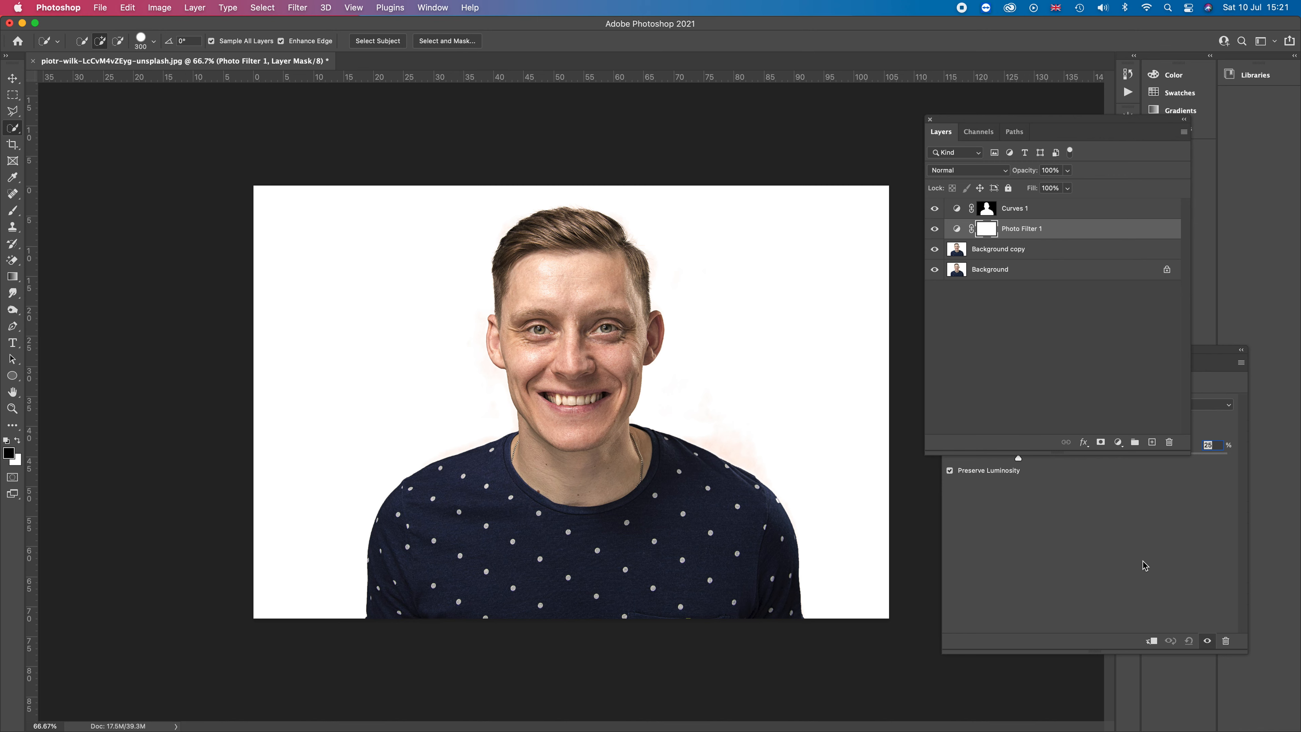
{"action": "left_click", "coordinate": [1108, 552]}
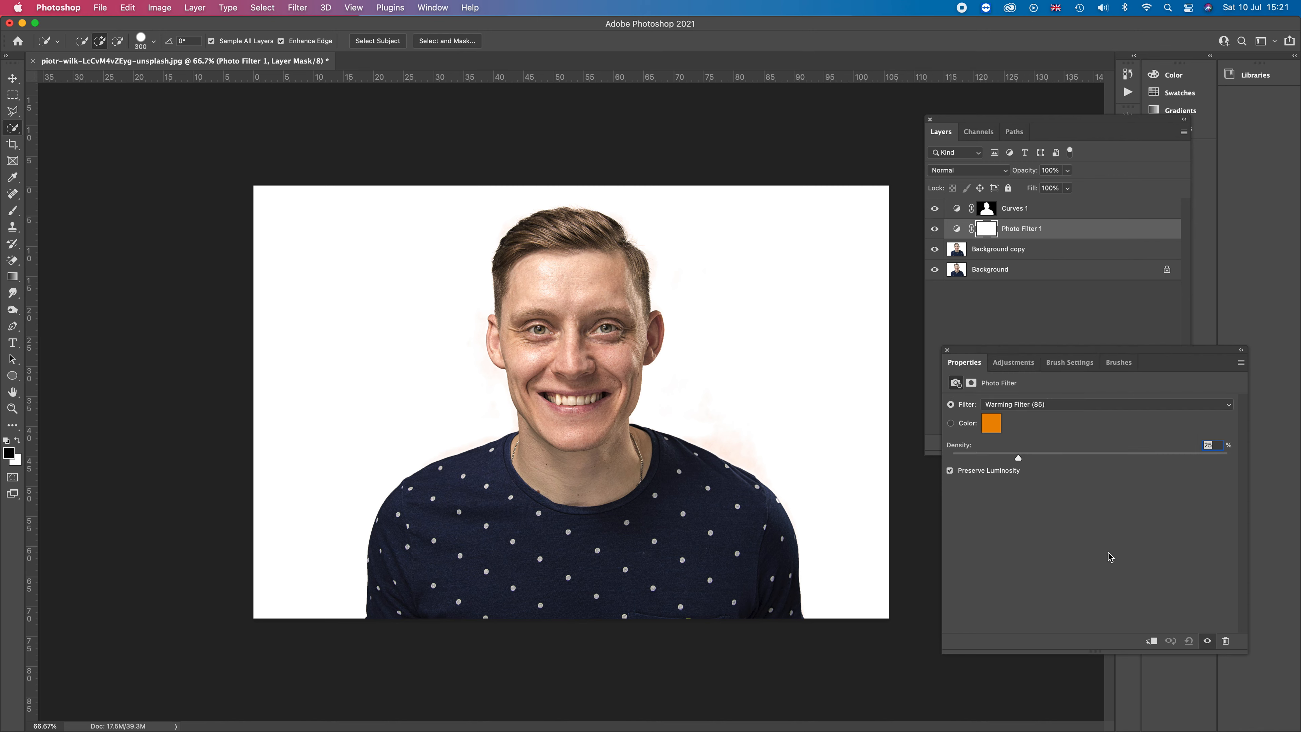
Try the Warming Filter (LBA), Warming Filter (81) and Cooling Filter (82) presets, and return to Warming Filter (85).
{"action": "left_click", "coordinate": [1010, 405]}
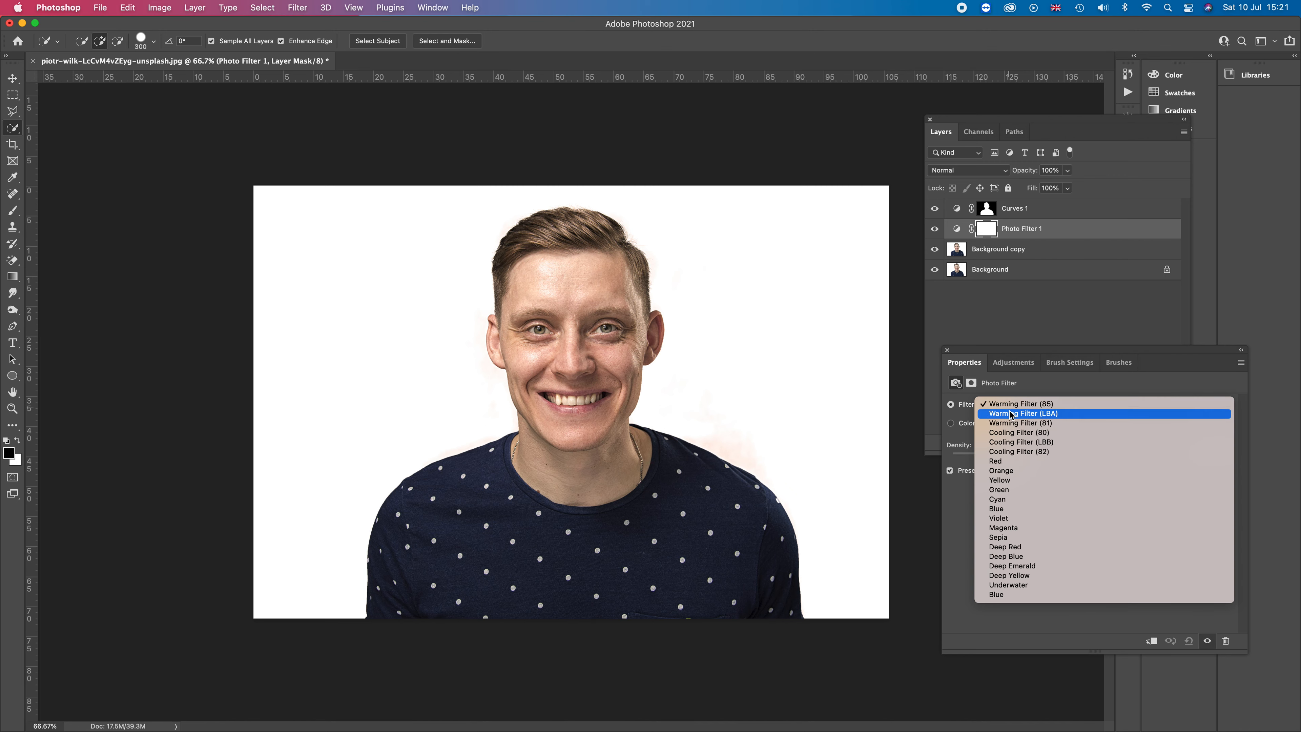
{"action": "left_click", "coordinate": [1010, 414]}
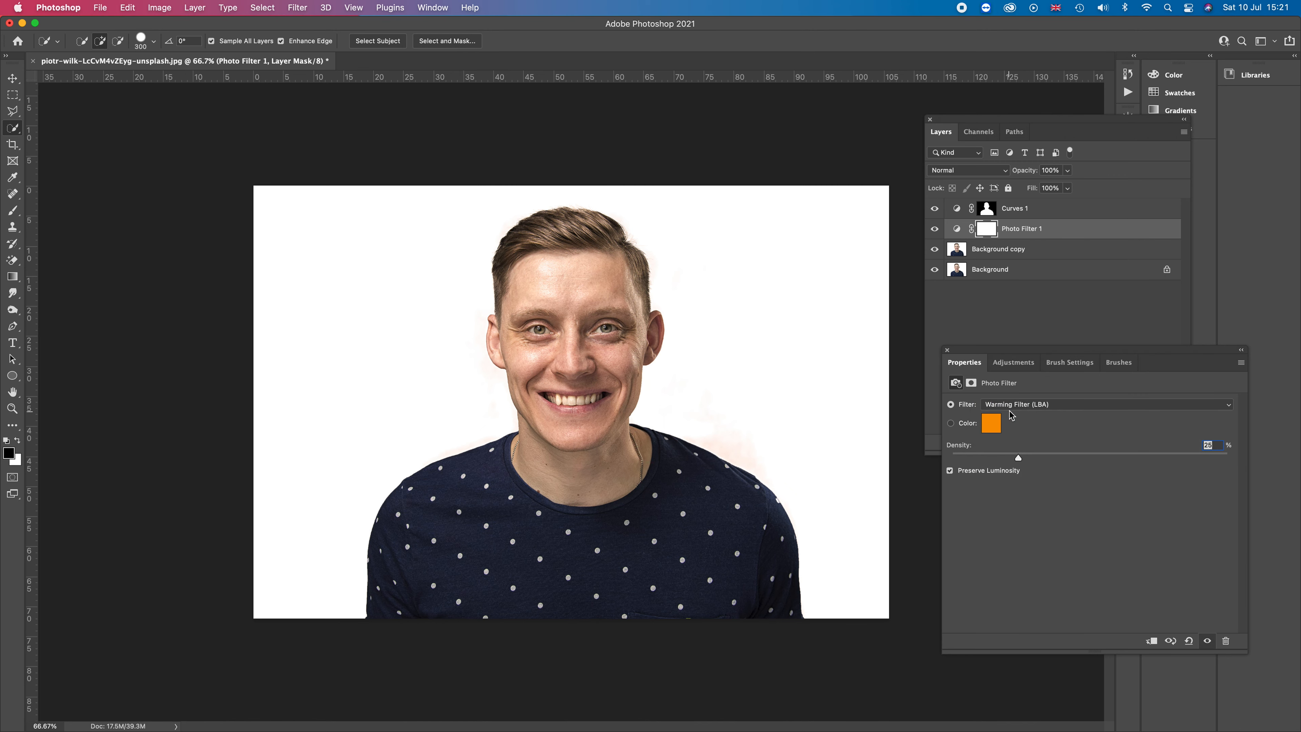
{"action": "left_click", "coordinate": [1016, 407]}
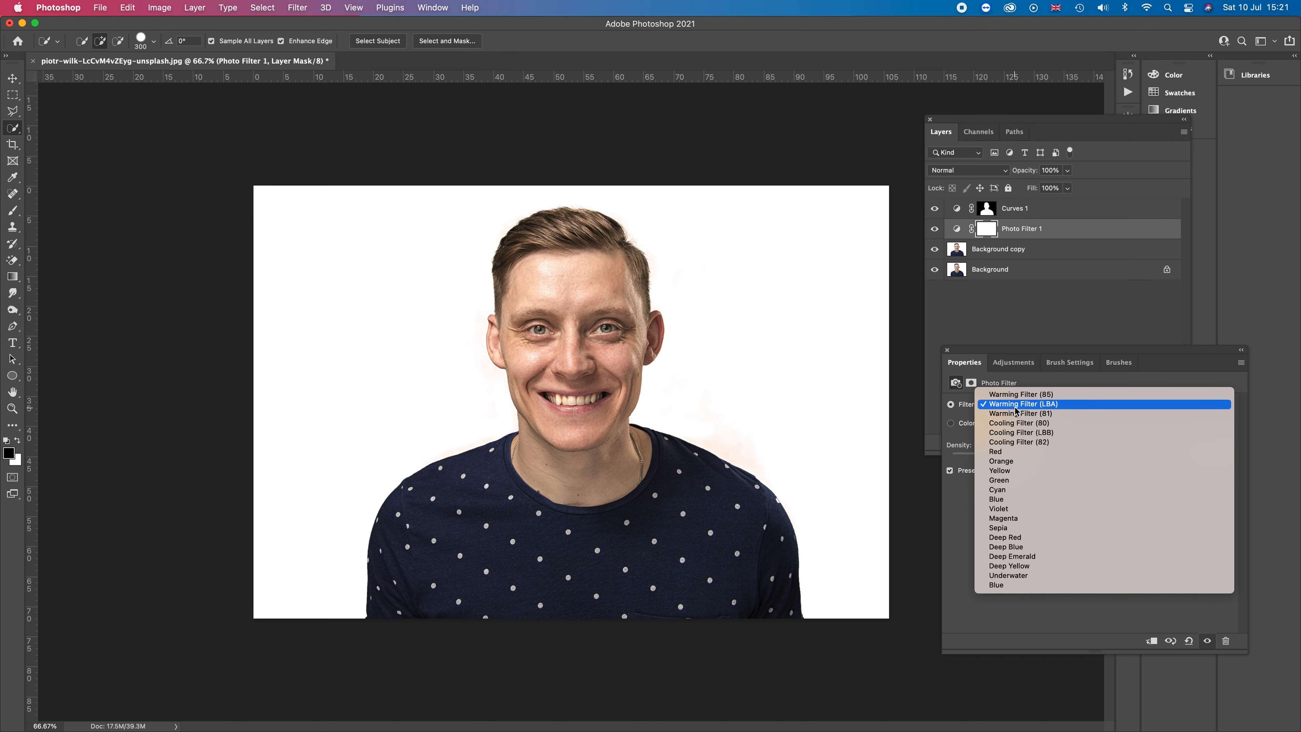
{"action": "left_click", "coordinate": [1016, 415]}
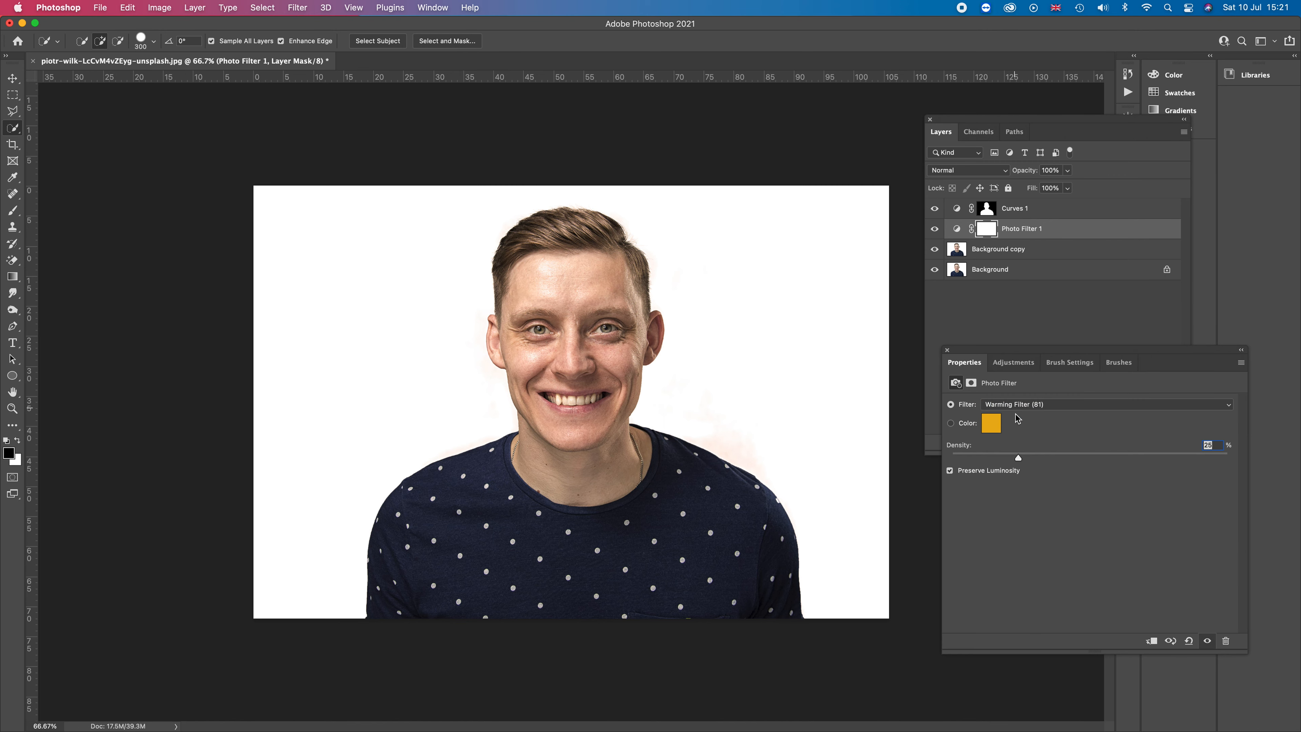
{"action": "left_click", "coordinate": [1021, 405]}
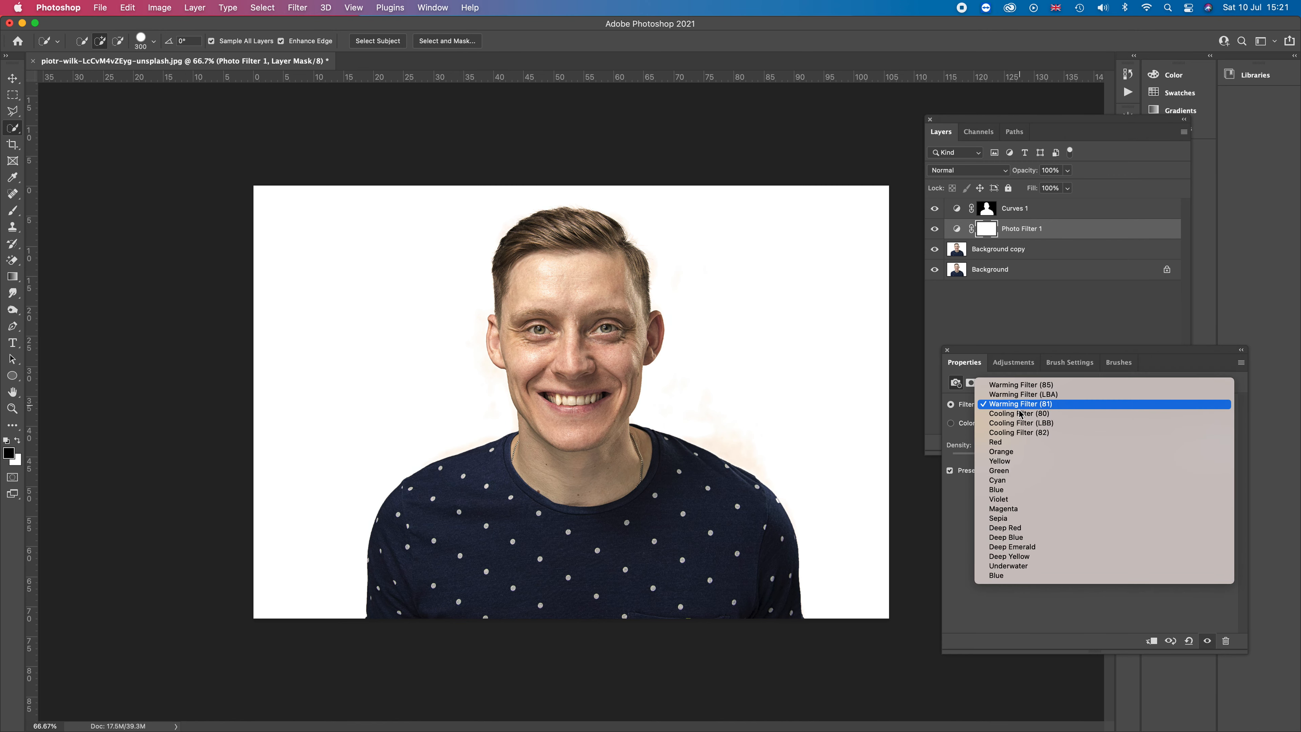
{"action": "left_click", "coordinate": [1014, 433]}
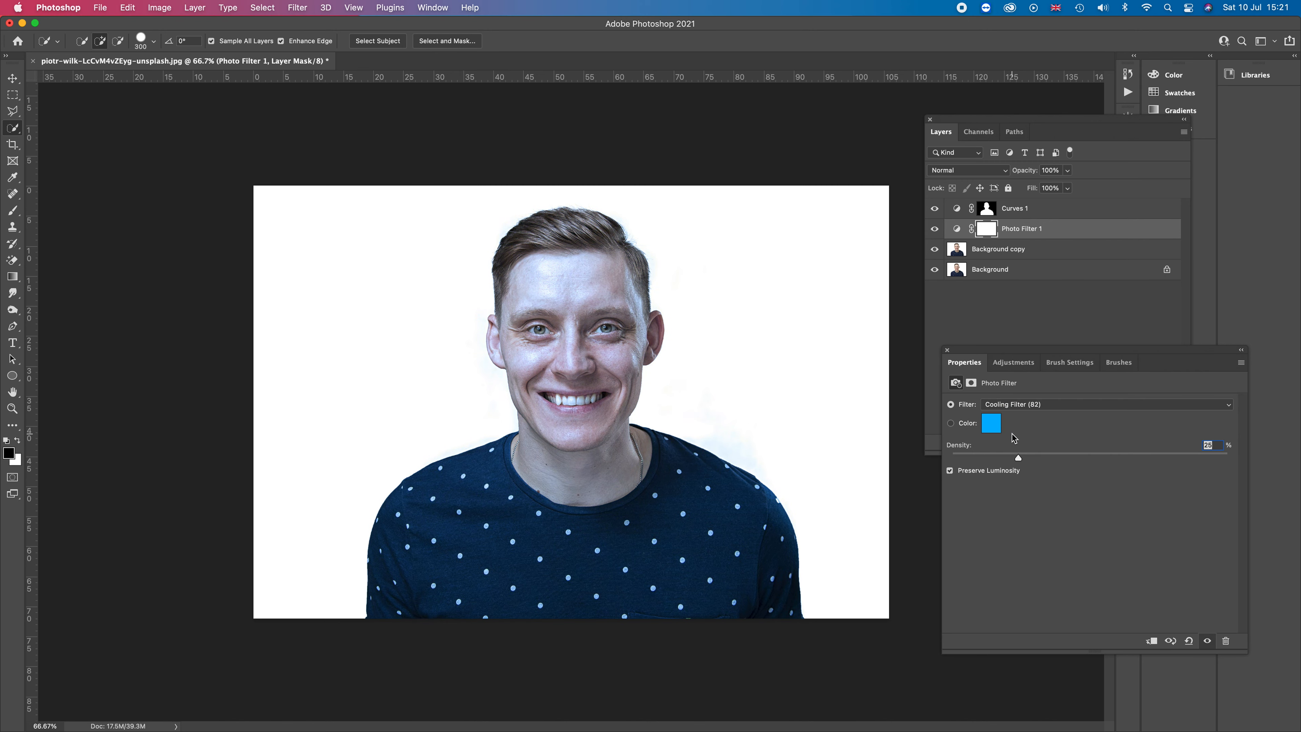
{"action": "left_click", "coordinate": [1046, 407]}
{"action": "left_click", "coordinate": [1051, 357]}
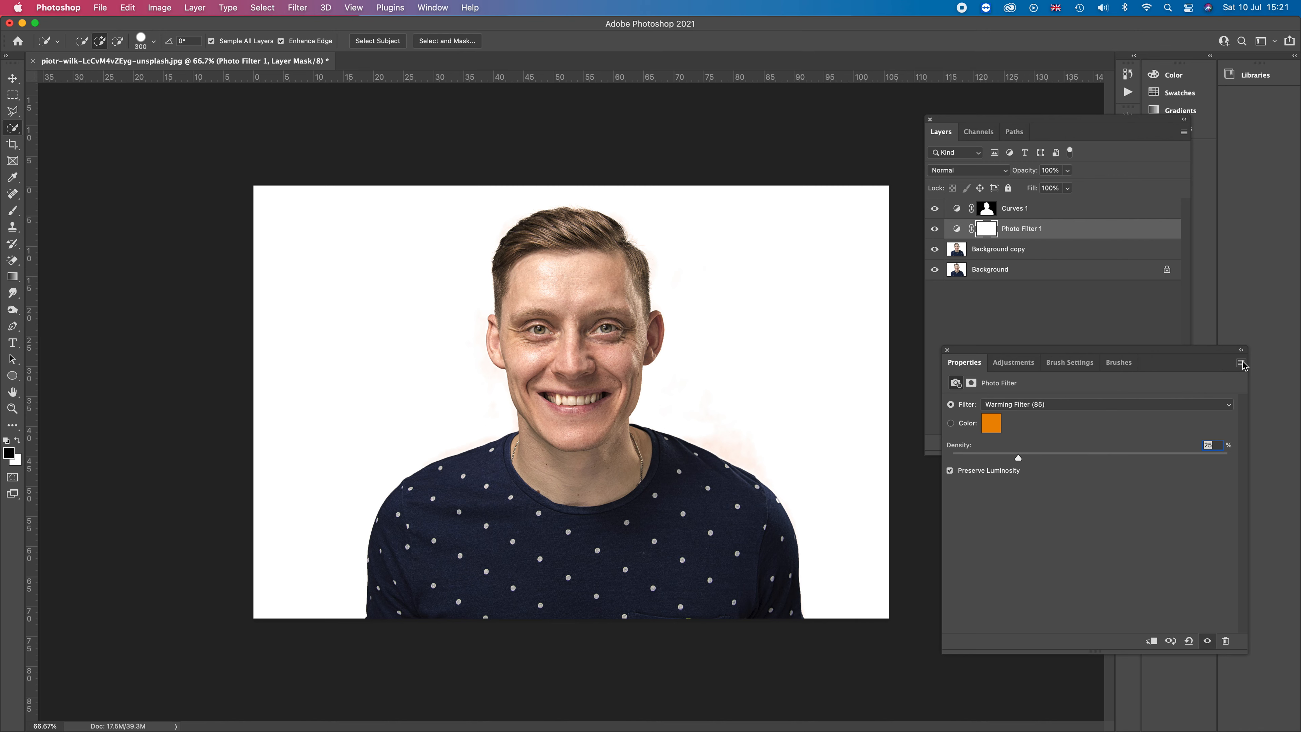
Test strong and weak densities for the warming photo filter, leave it at a subtle density, and collapse its settings.
{"action": "left_click_drag", "start_coordinate": [1021, 460], "coordinate": [1137, 462]}
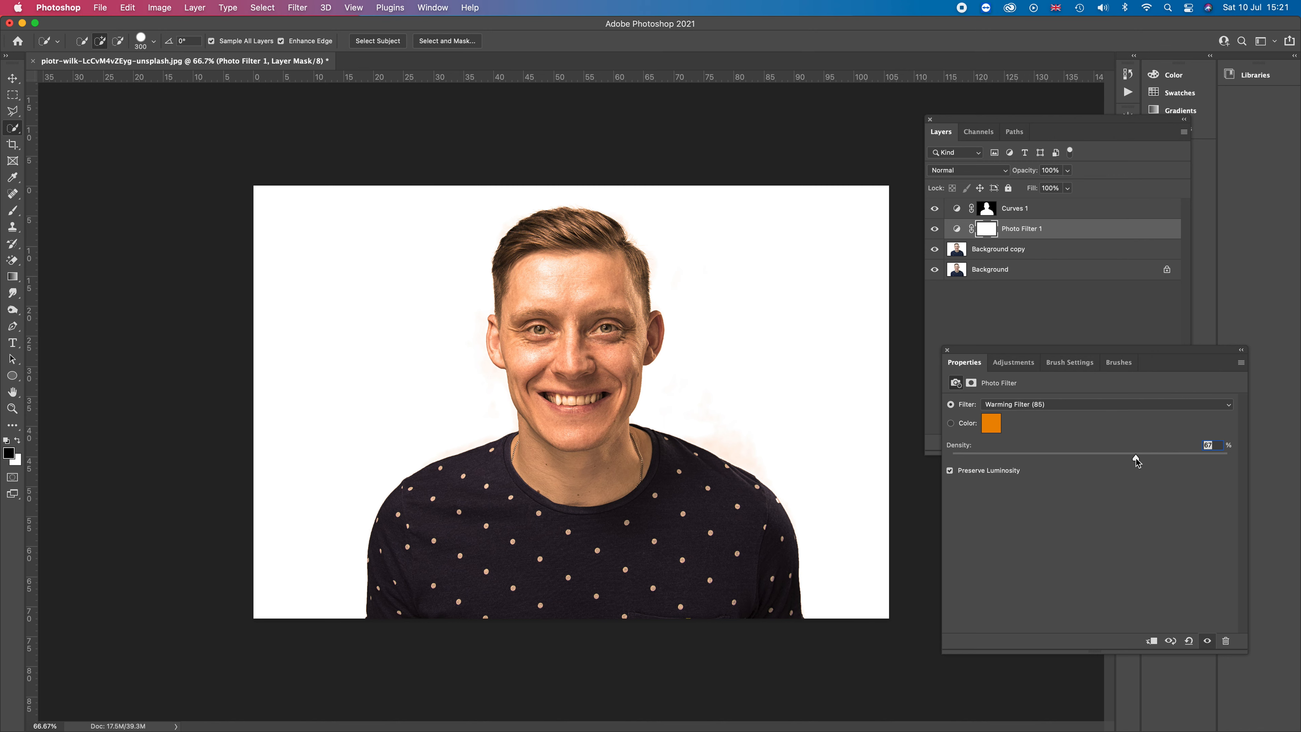
{"action": "left_click_drag", "start_coordinate": [1135, 459], "coordinate": [956, 459]}
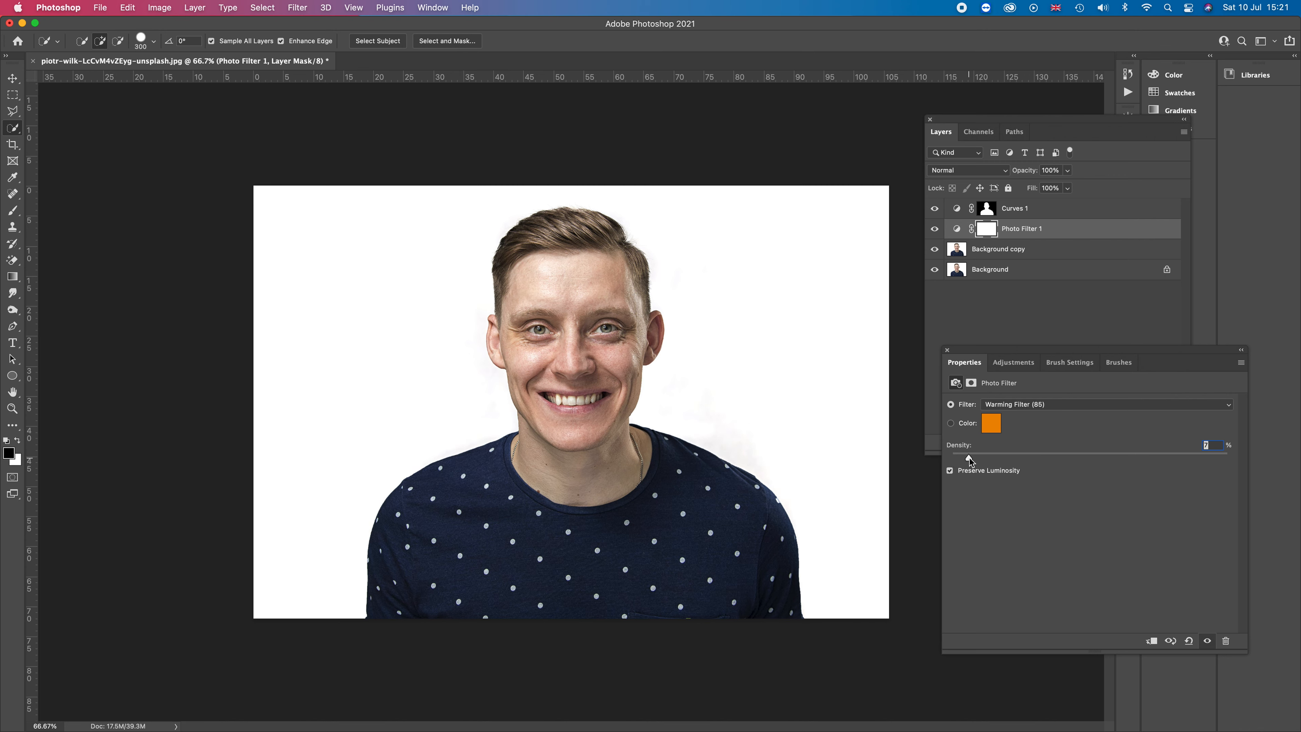
{"action": "left_click_drag", "start_coordinate": [969, 458], "coordinate": [977, 460]}
{"action": "left_click_drag", "start_coordinate": [994, 457], "coordinate": [999, 458]}
{"action": "left_click", "coordinate": [1241, 351]}
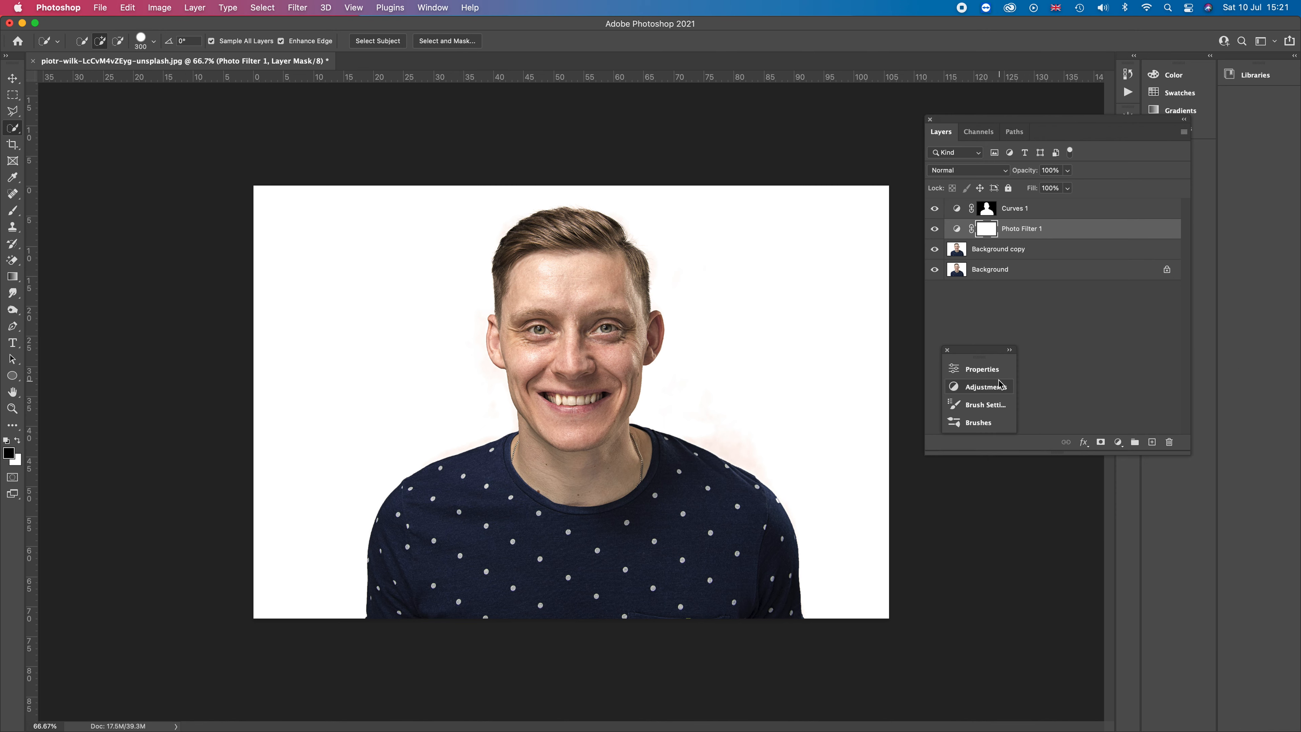
{"action": "left_click", "coordinate": [1009, 350]}
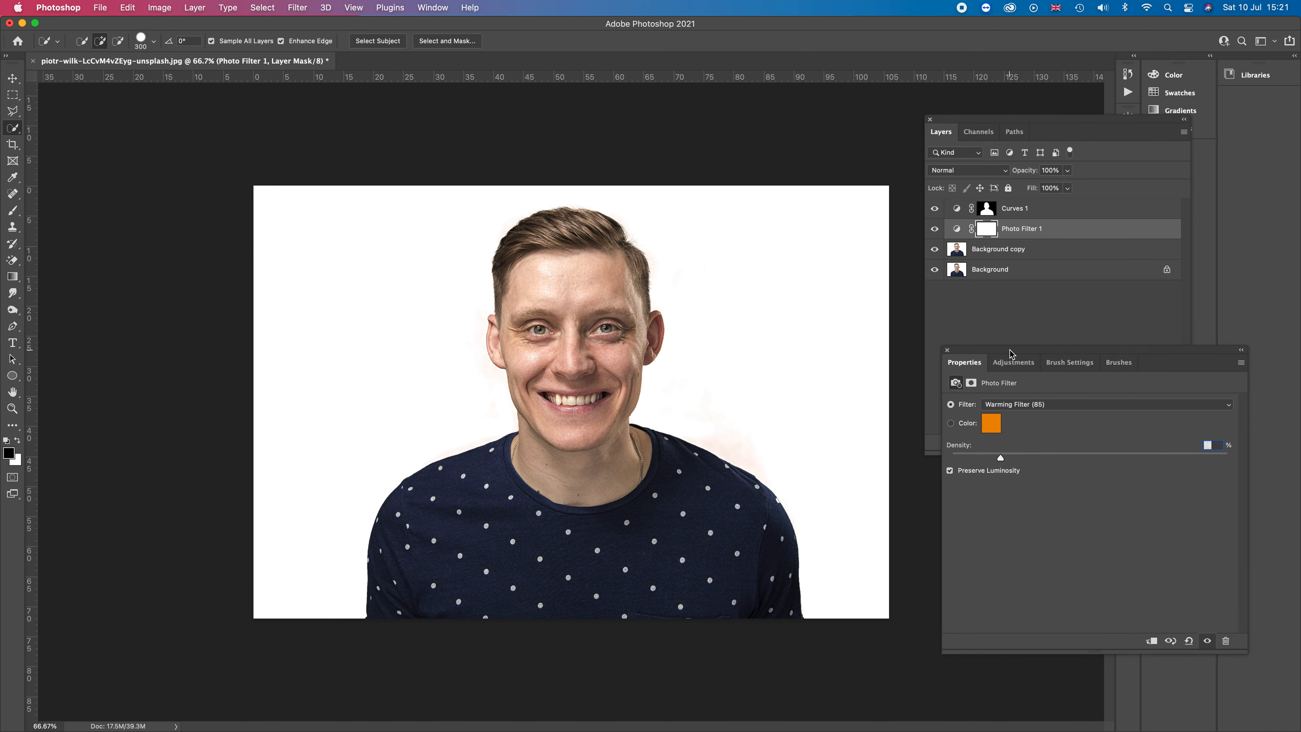
{"action": "left_click", "coordinate": [1241, 350]}
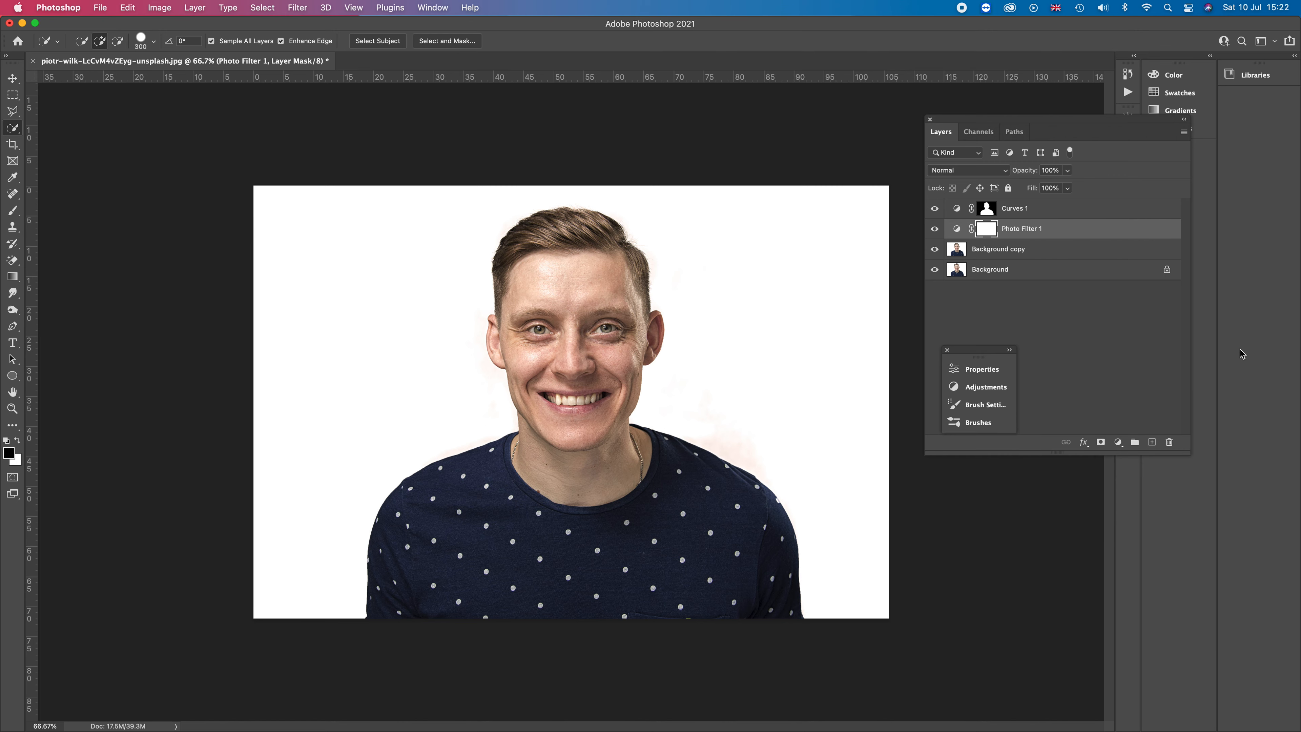
Toggle the Curves 1 and Photo Filter 1 layers off and on to compare the portrait before and after the adjustments.
{"action": "left_click", "coordinate": [935, 209]}
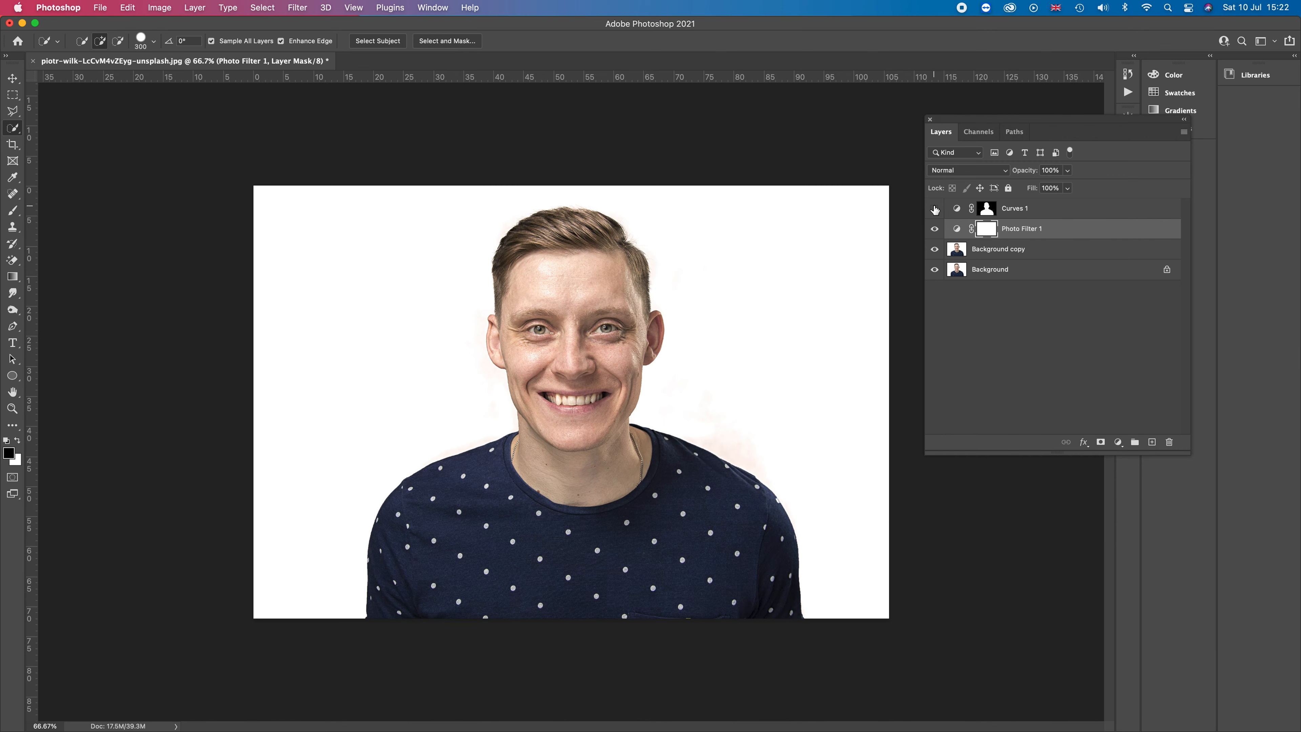
{"action": "left_click", "coordinate": [935, 228]}
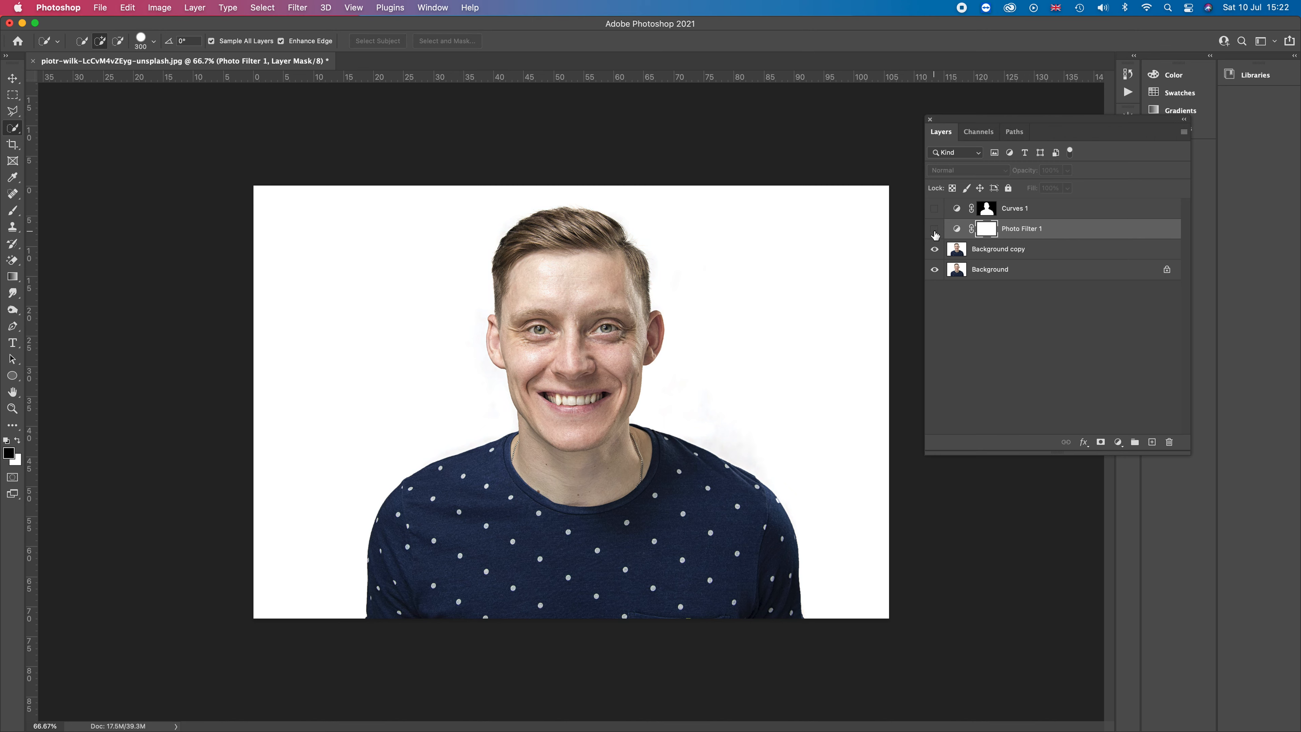
{"action": "left_click", "coordinate": [935, 251]}
{"action": "left_click", "coordinate": [935, 229]}
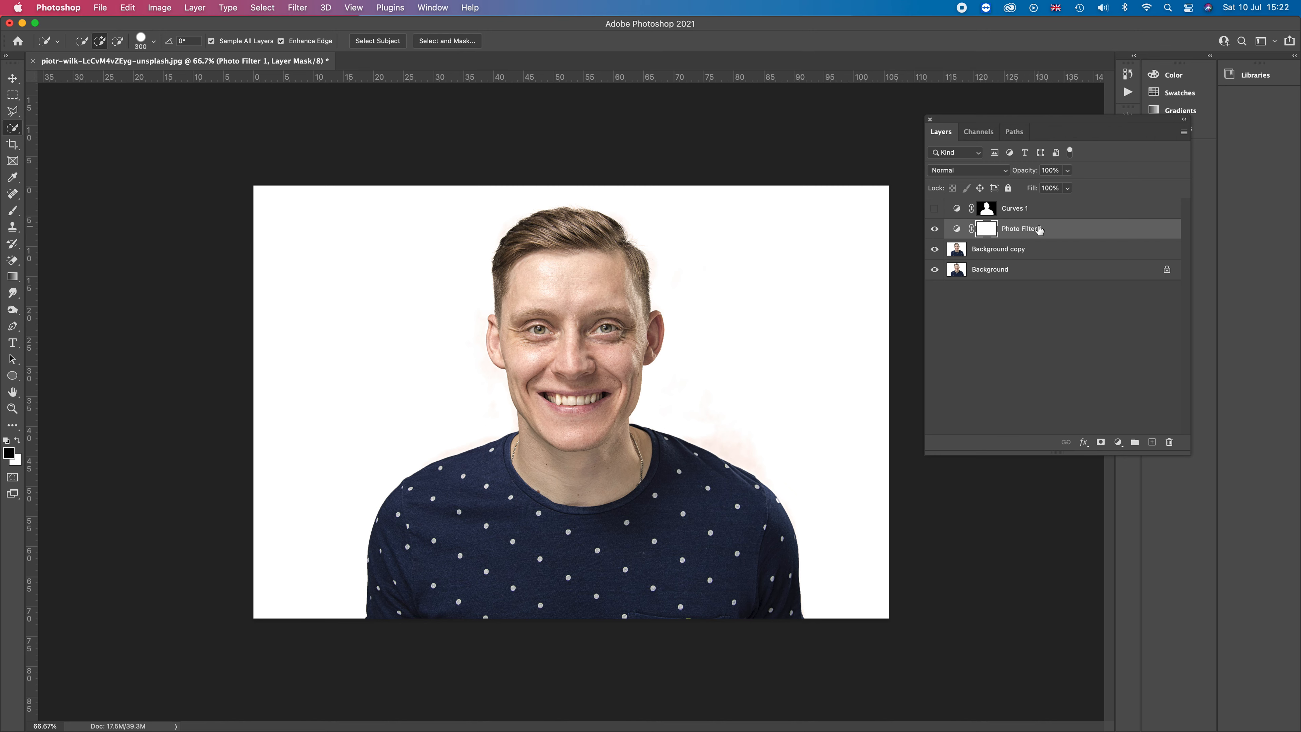
{"action": "left_click", "coordinate": [935, 209]}
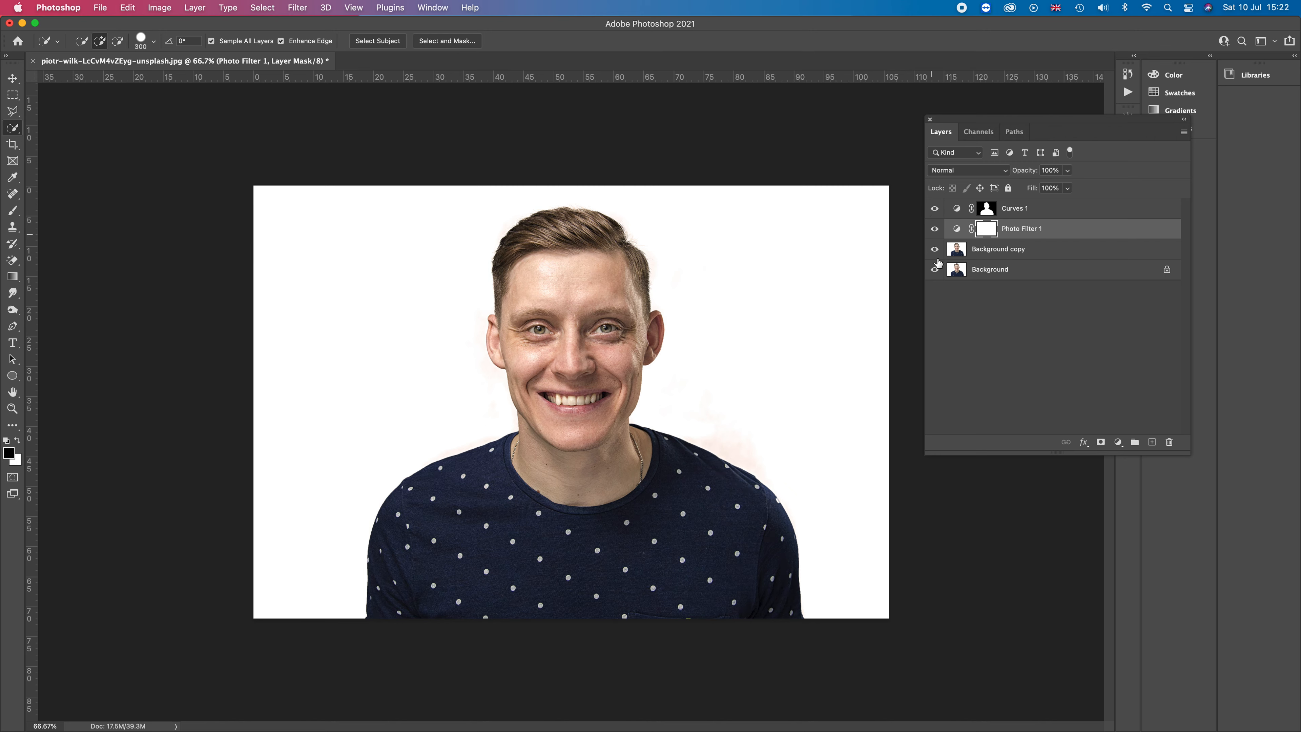
Add a white layer mask to the Background copy layer.
{"action": "left_click", "coordinate": [958, 251]}
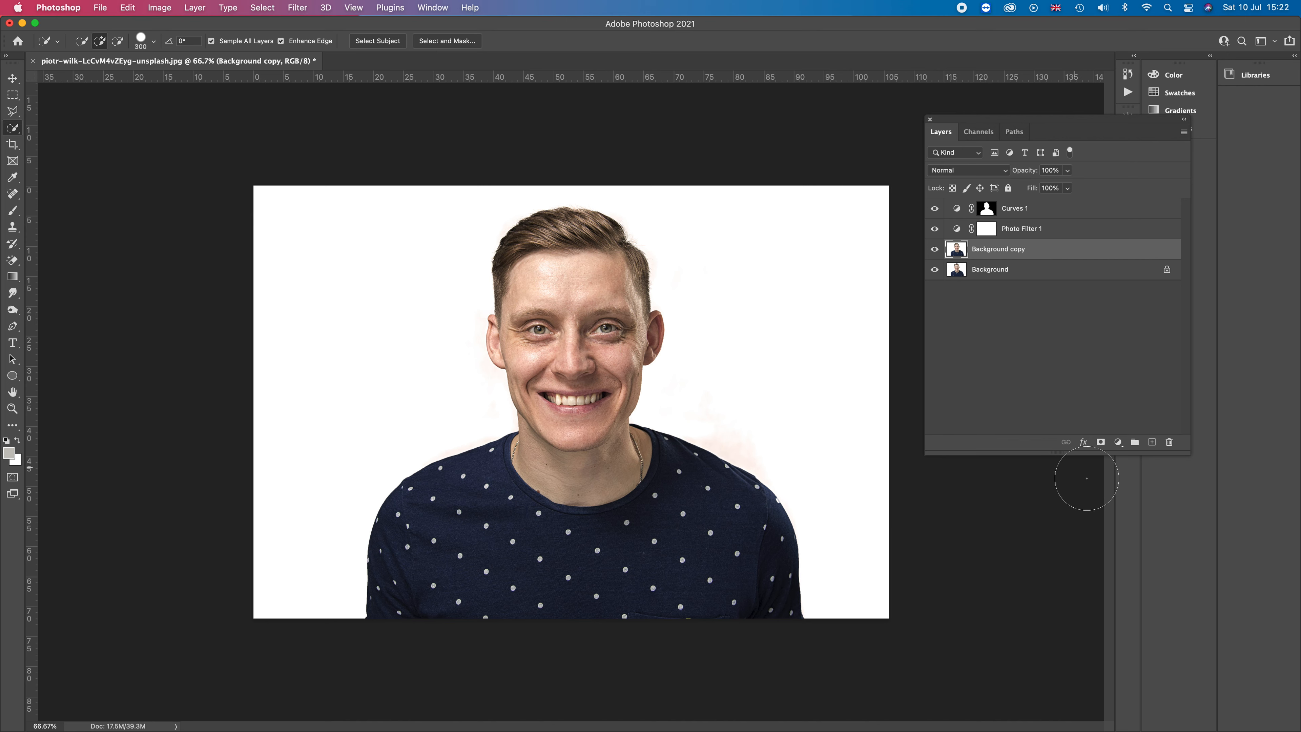
{"action": "left_click", "coordinate": [1100, 443]}
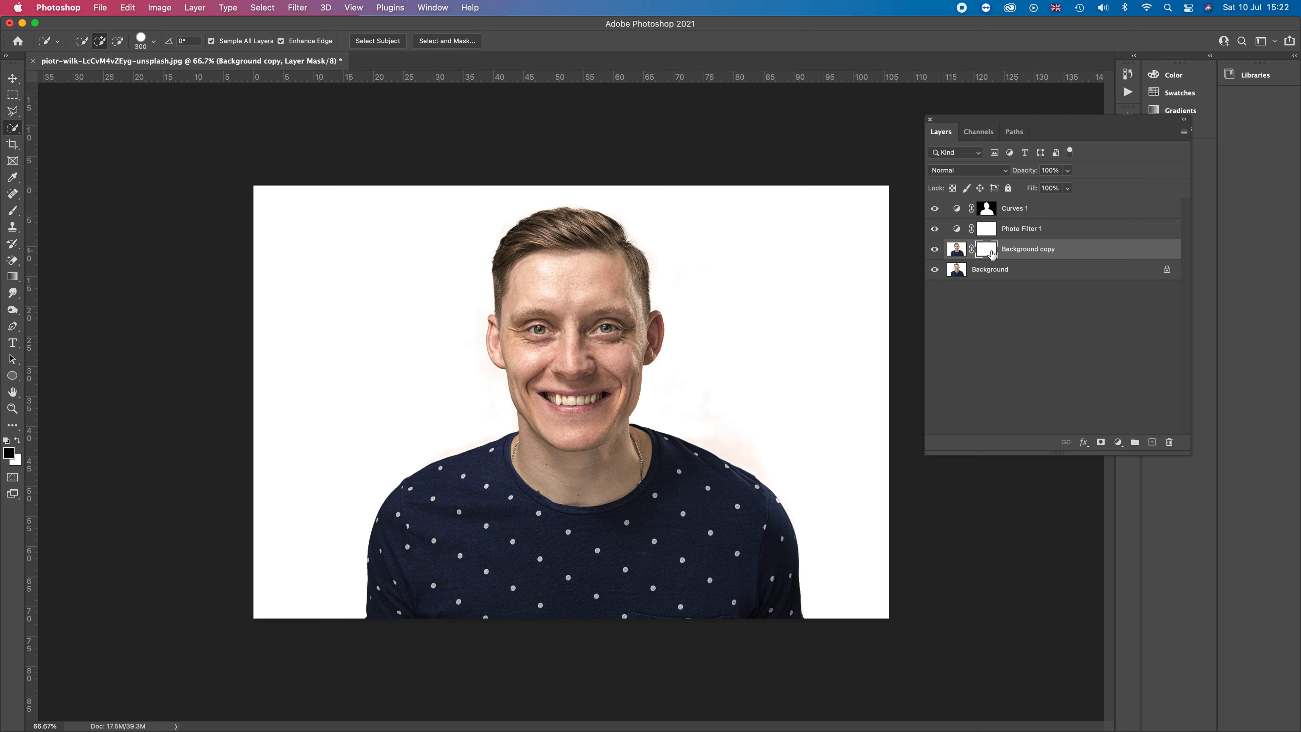
Apply a Gaussian Blur with a 2.5 pixel radius to the Background copy layer's image, checking the face in the preview.
{"action": "left_click", "coordinate": [956, 250]}
{"action": "left_click", "coordinate": [301, 10]}
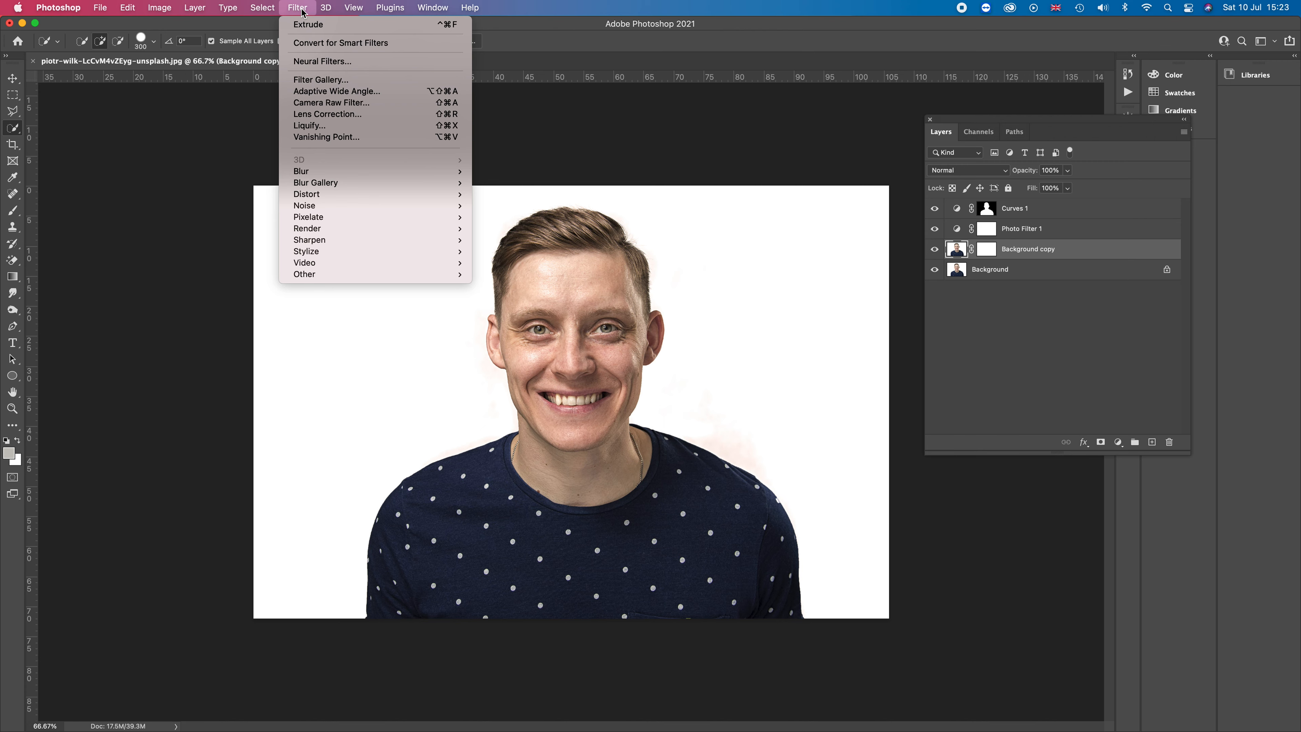
{"action": "mouse_move", "coordinate": [314, 172]}
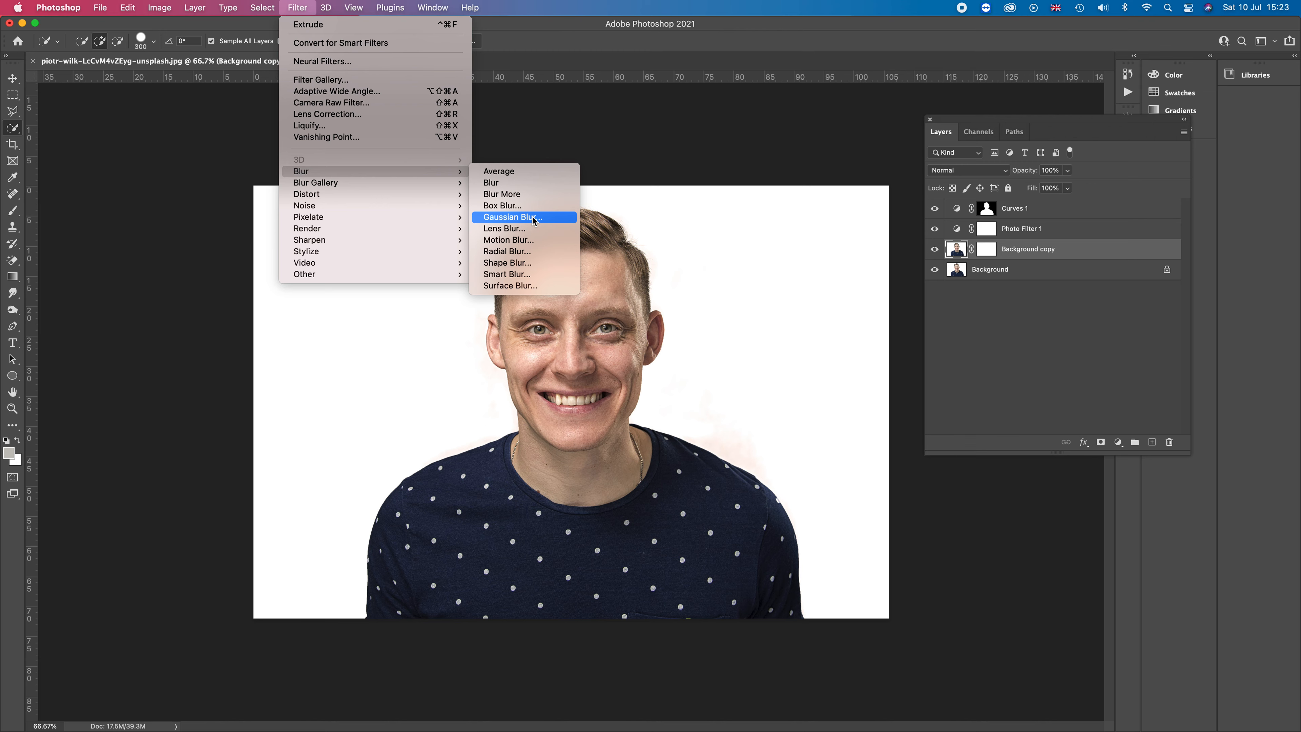
{"action": "left_click", "coordinate": [512, 217]}
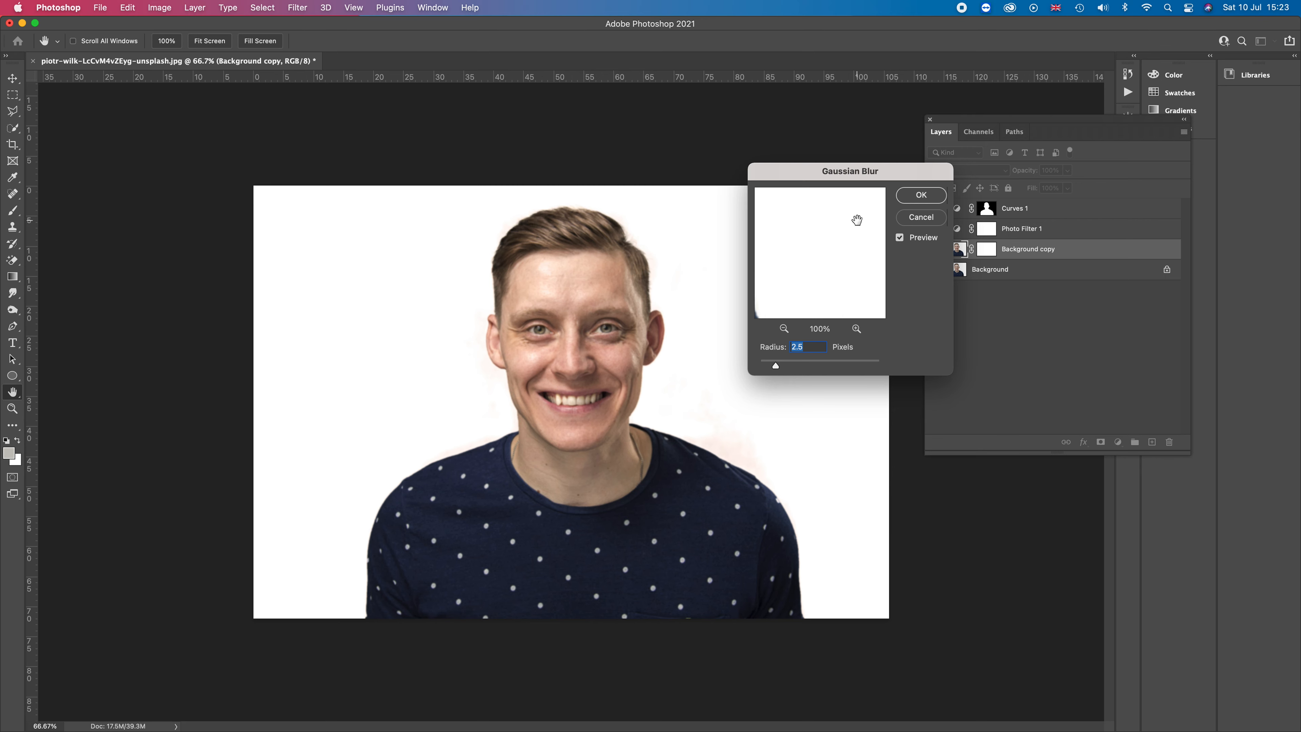
{"action": "left_click_drag", "start_coordinate": [816, 234], "coordinate": [908, 326]}
{"action": "left_click_drag", "start_coordinate": [779, 267], "coordinate": [870, 282]}
{"action": "left_click_drag", "start_coordinate": [813, 249], "coordinate": [834, 321]}
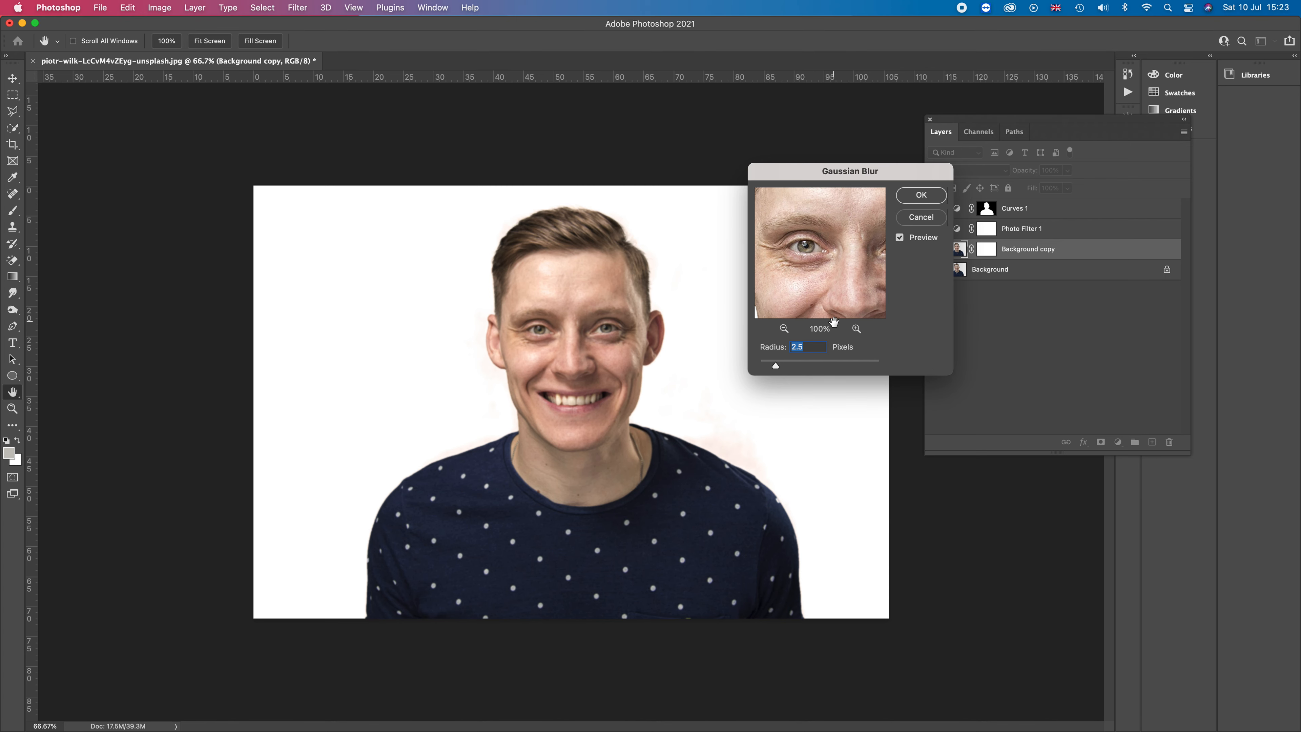
{"action": "left_click_drag", "start_coordinate": [835, 271], "coordinate": [864, 256]}
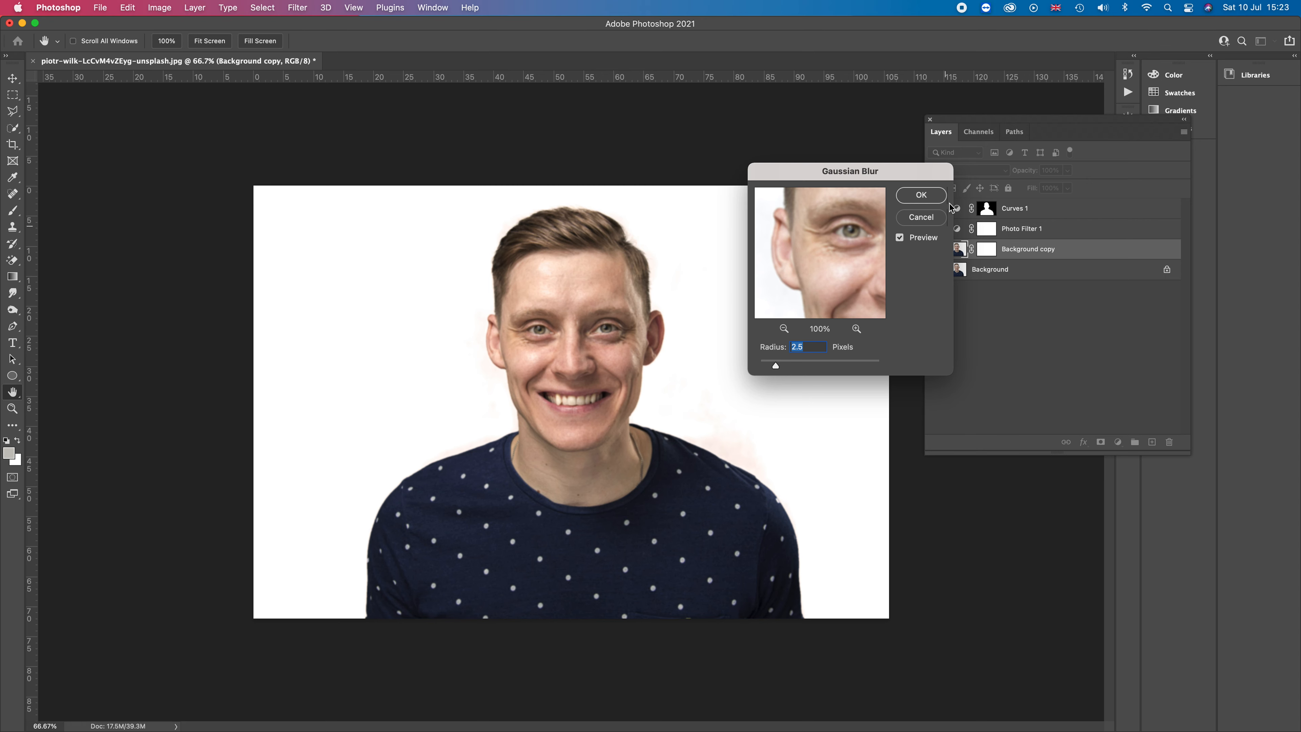
{"action": "left_click", "coordinate": [932, 199]}
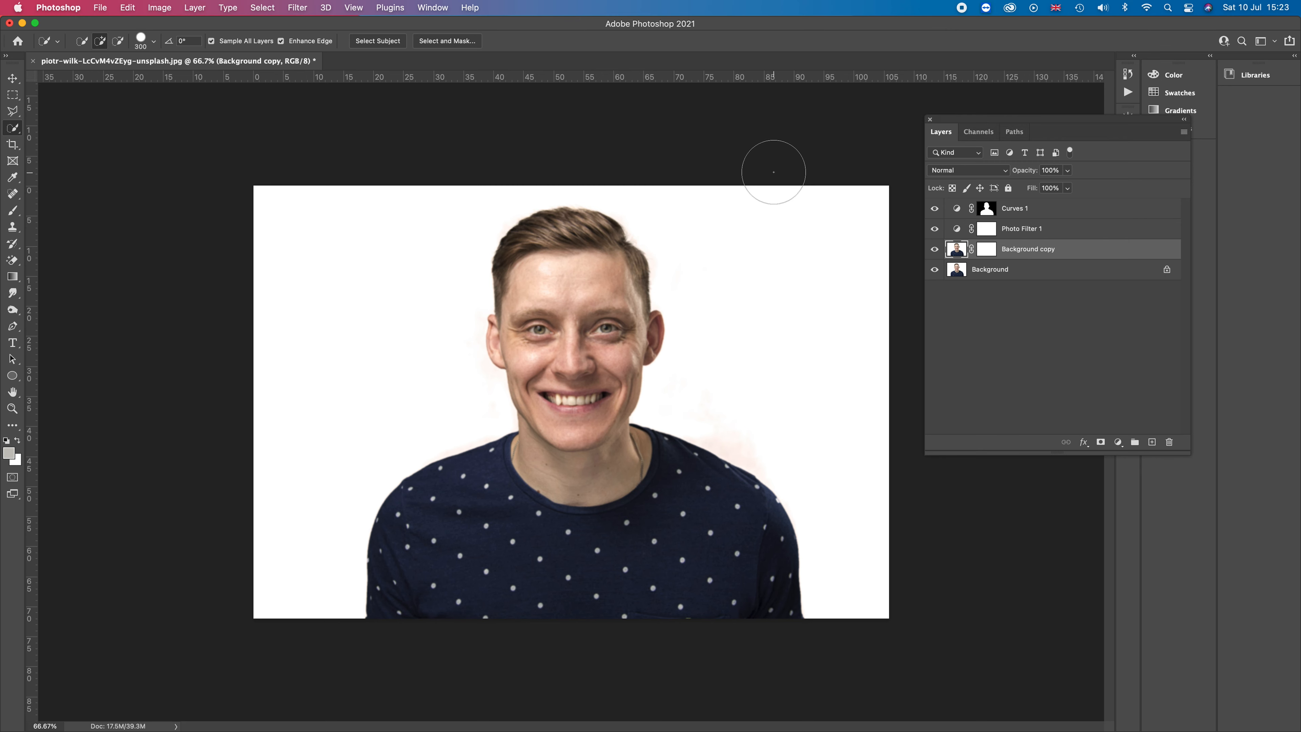
Invert the Background copy layer's mask to black to hide the blur.
{"action": "left_click", "coordinate": [992, 253]}
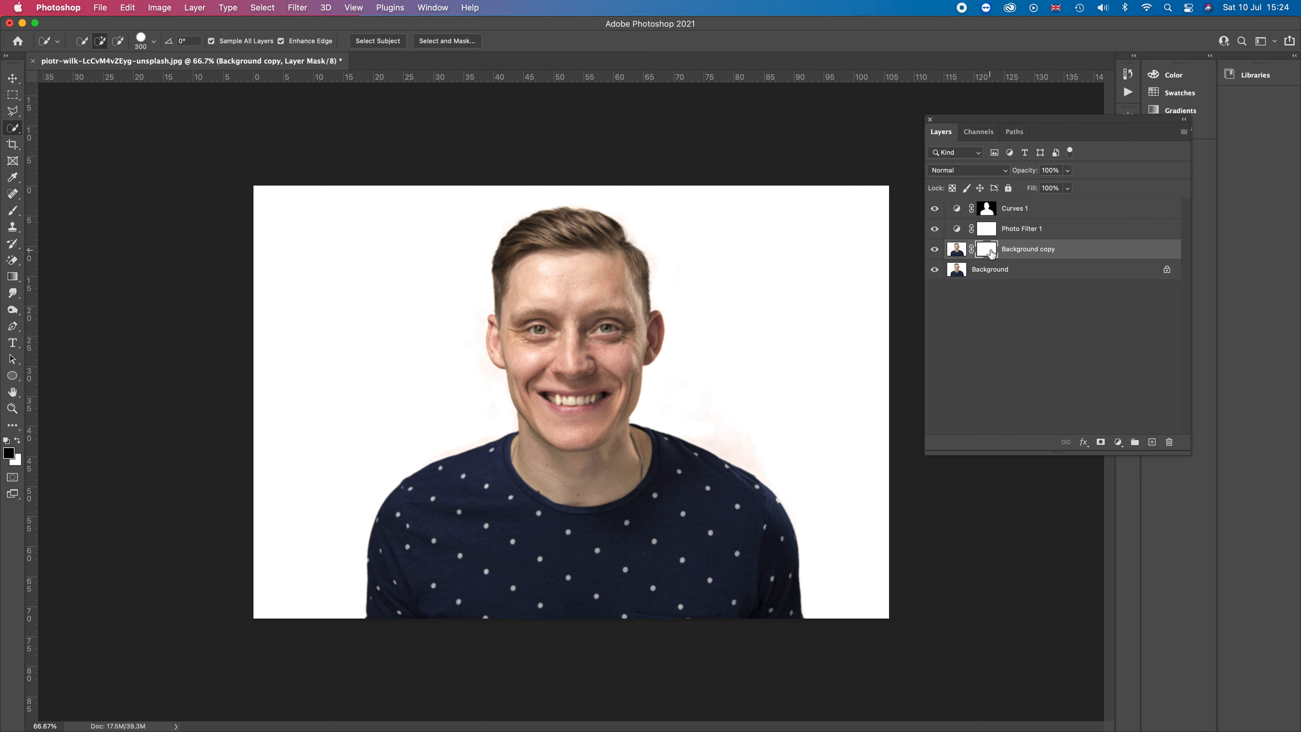
{"action": "key", "text": "super+i"}
{"action": "key", "text": "super+plus"}
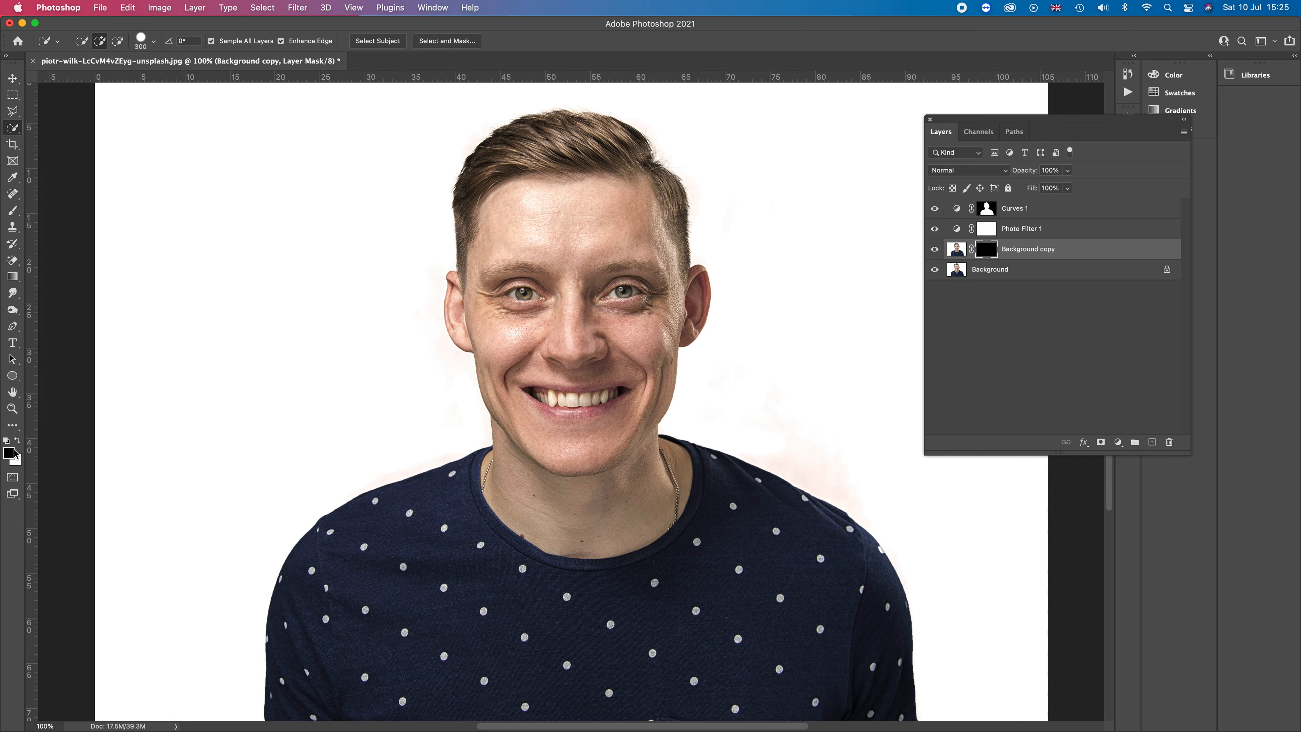
Set up the Brush tool with white as the foreground colour and a 200-pixel tip.
{"action": "left_click", "coordinate": [18, 442]}
{"action": "key", "text": "b"}
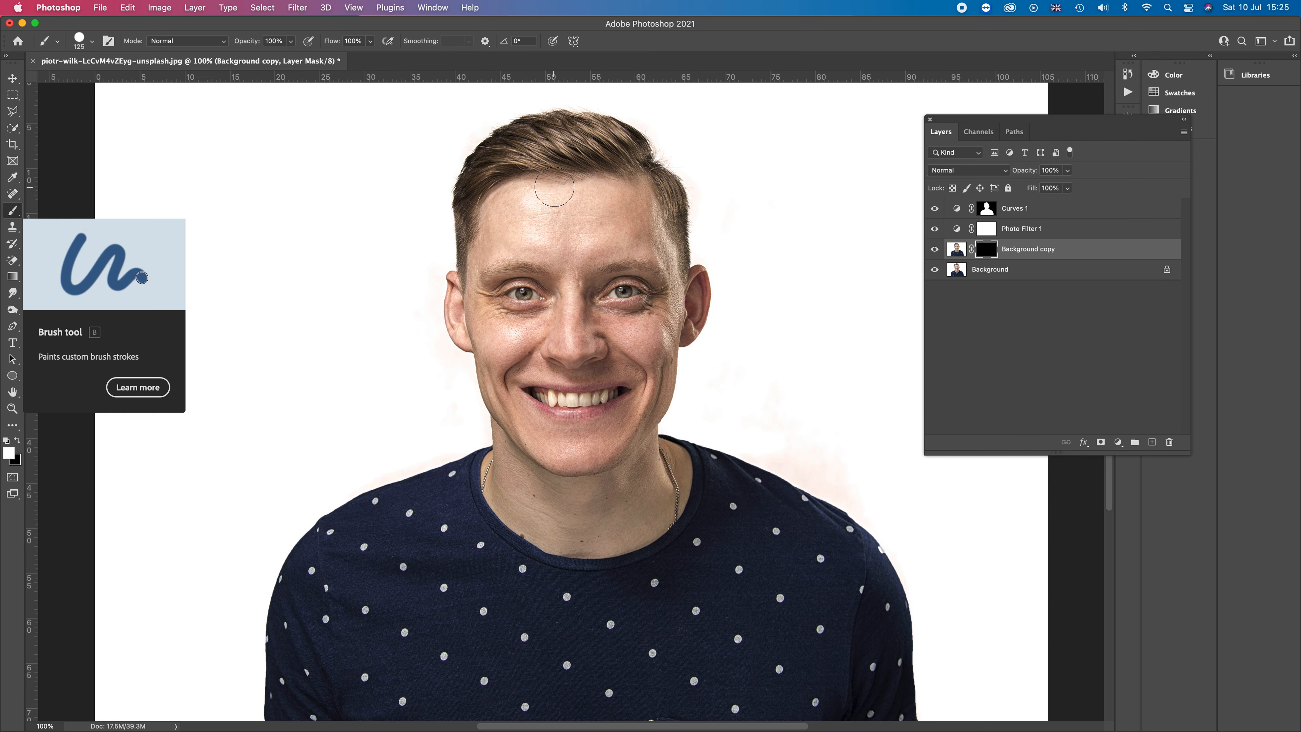
{"action": "key", "text": "bracketright"}
{"action": "key", "text": "bracketright"}
{"action": "key", "text": "bracketright"}
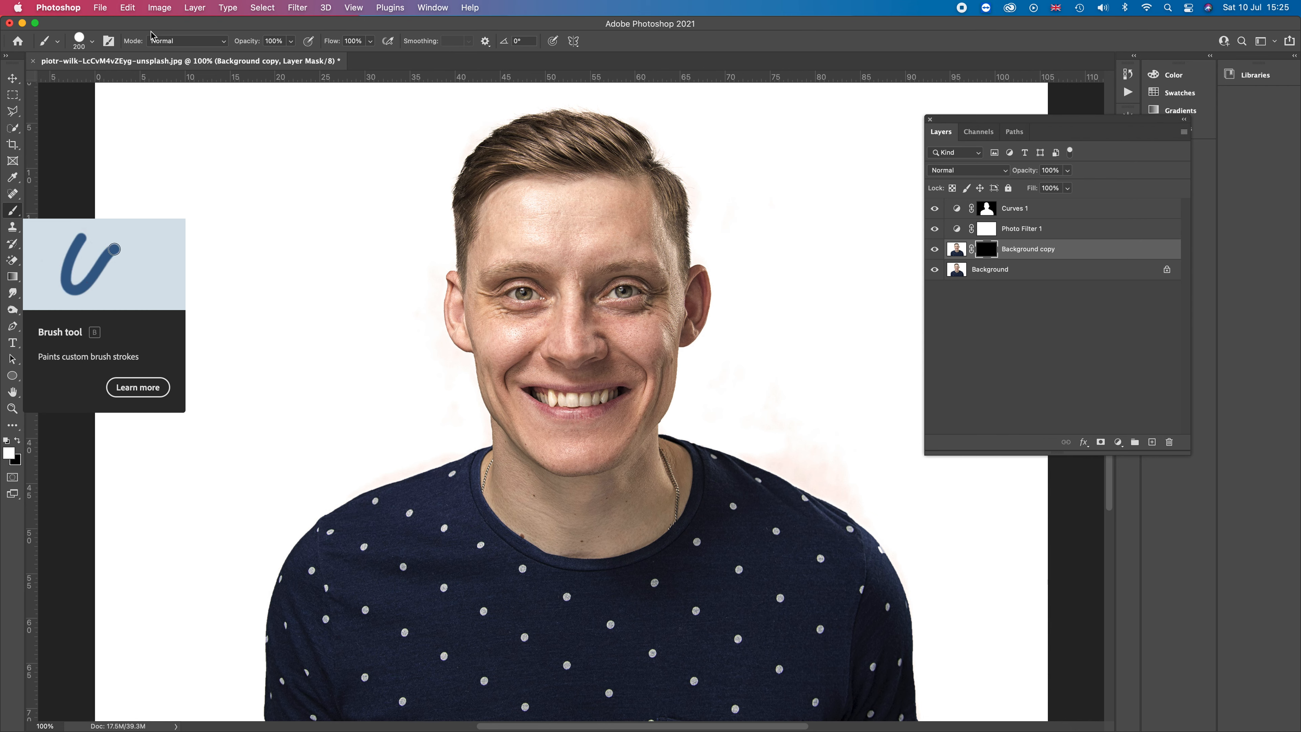
Try a brush opacity of 96%, look at the flow setting, and return the opacity to 100%.
{"action": "left_click", "coordinate": [292, 41]}
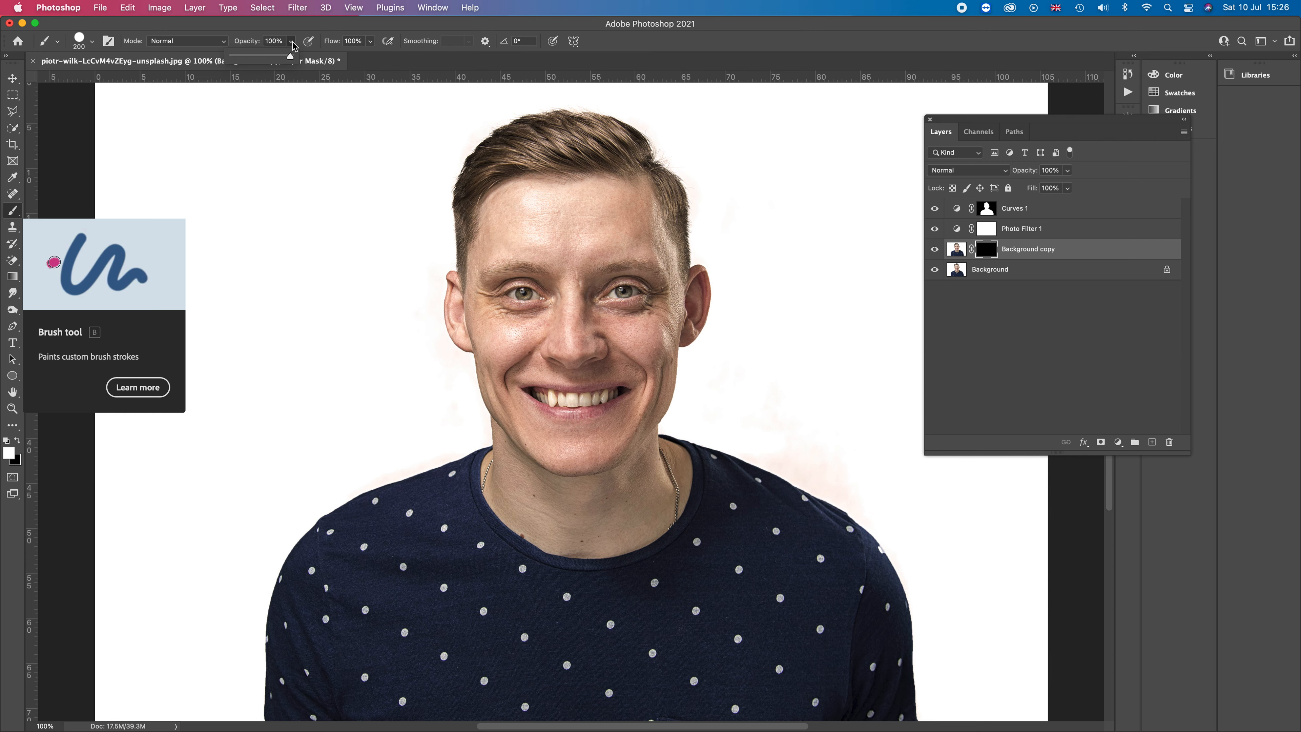
{"action": "left_click_drag", "start_coordinate": [290, 58], "coordinate": [288, 57]}
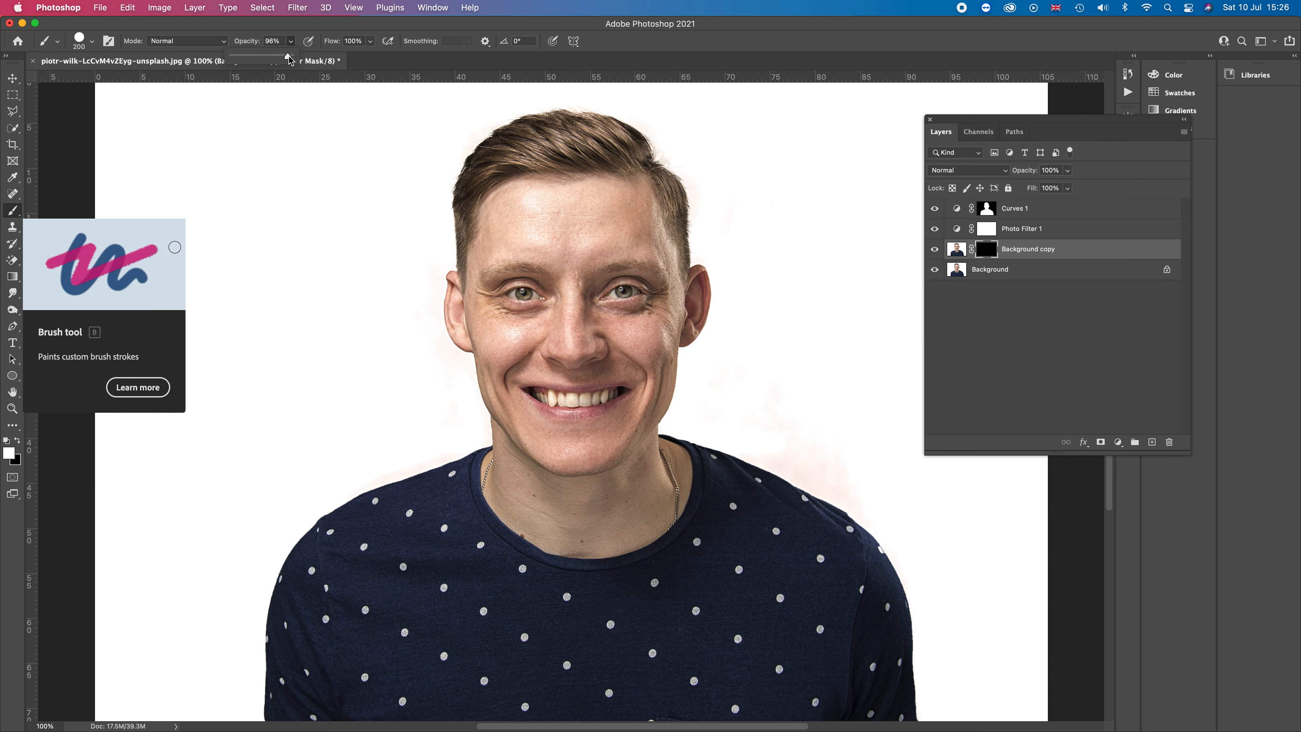
{"action": "left_click", "coordinate": [371, 45]}
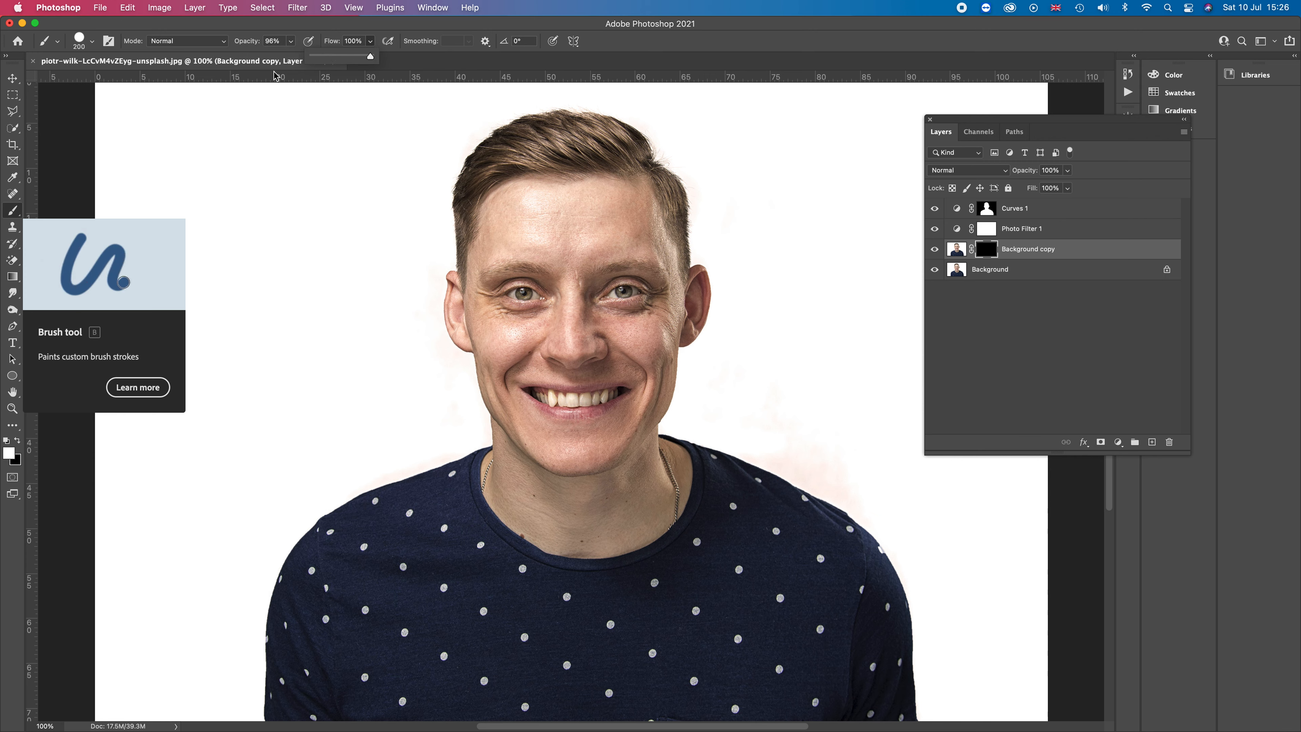
{"action": "left_click", "coordinate": [292, 44]}
{"action": "left_click_drag", "start_coordinate": [290, 56], "coordinate": [301, 60]}
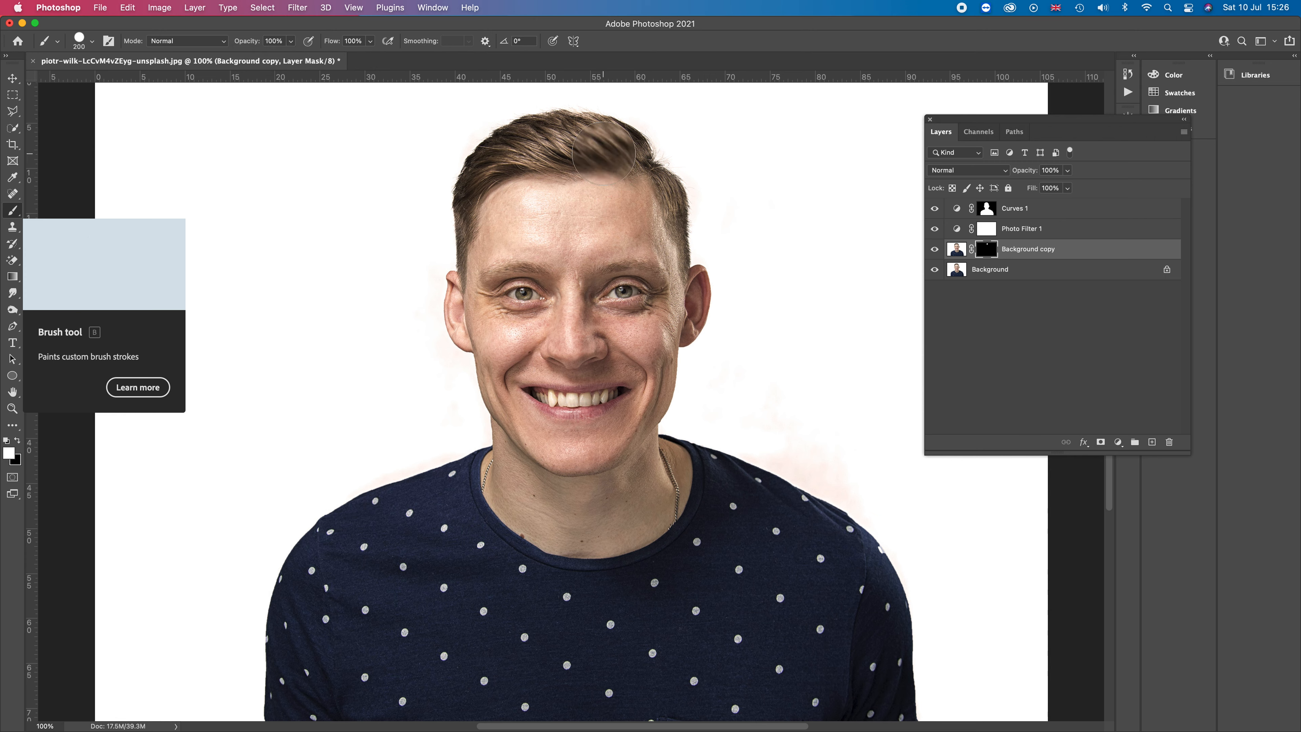
Paint white on the Background copy mask over the upper hair, neck and shirt, enlarging the brush to 500 pixels for the shirt.
{"action": "mouse_move", "coordinate": [604, 150]}
{"action": "left_mouse_down"}
{"action": "mouse_move", "coordinate": [656, 149]}
{"action": "mouse_move", "coordinate": [597, 137]}
{"action": "mouse_move", "coordinate": [521, 147]}
{"action": "mouse_move", "coordinate": [468, 189]}
{"action": "mouse_move", "coordinate": [440, 261]}
{"action": "mouse_move", "coordinate": [435, 324]}
{"action": "mouse_move", "coordinate": [503, 358]}
{"action": "mouse_move", "coordinate": [492, 426]}
{"action": "mouse_move", "coordinate": [508, 459]}
{"action": "mouse_move", "coordinate": [576, 505]}
{"action": "mouse_move", "coordinate": [623, 507]}
{"action": "mouse_move", "coordinate": [677, 463]}
{"action": "mouse_move", "coordinate": [759, 493]}
{"action": "mouse_move", "coordinate": [1013, 705]}
{"action": "left_mouse_up"}
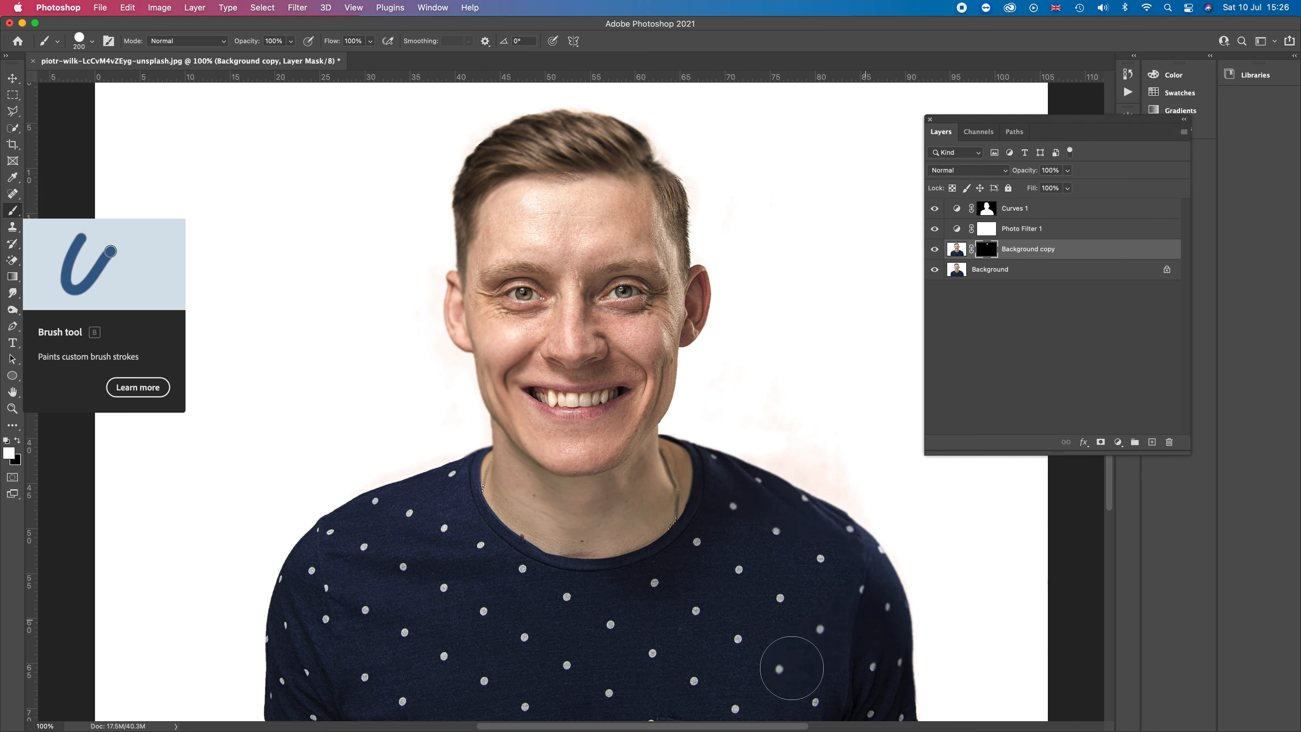
{"action": "key", "text": "bracketright"}
{"action": "key", "text": "bracketright"}
{"action": "key", "text": "bracketright"}
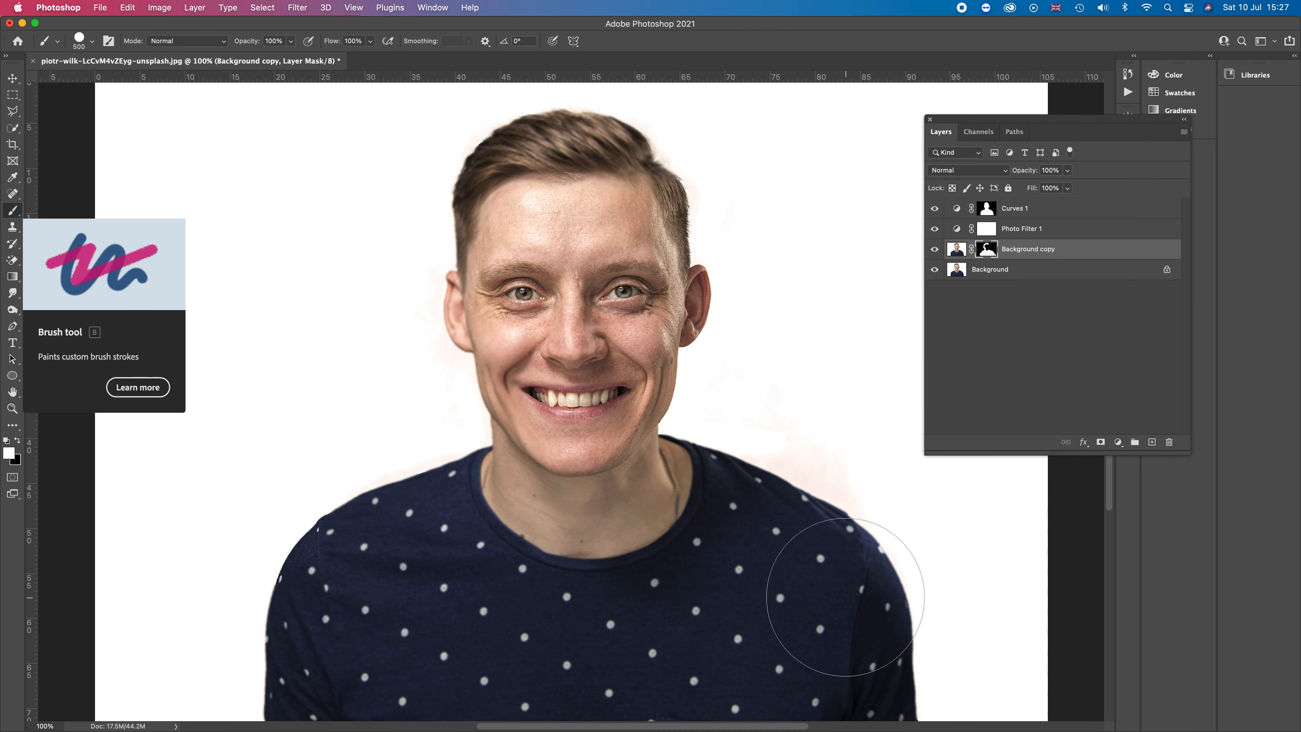
{"action": "key", "text": "super+minus"}
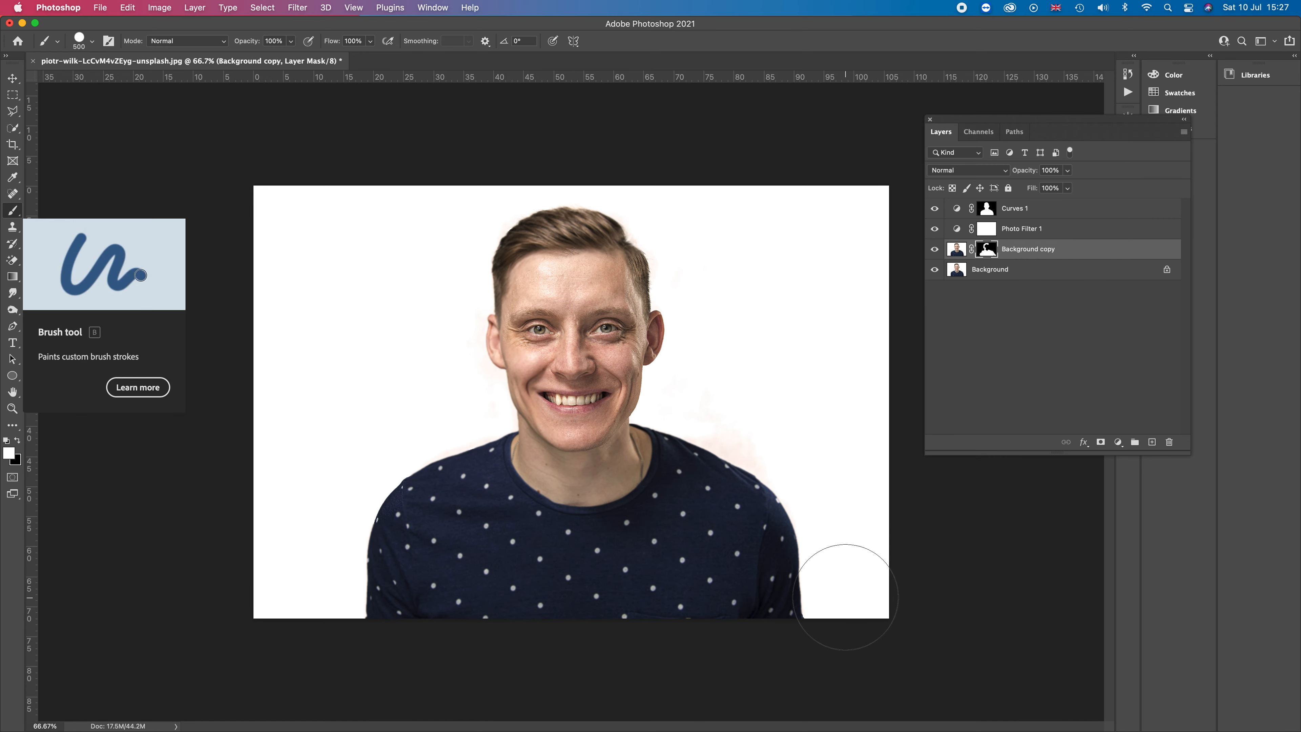
{"action": "key", "text": "super+plus"}
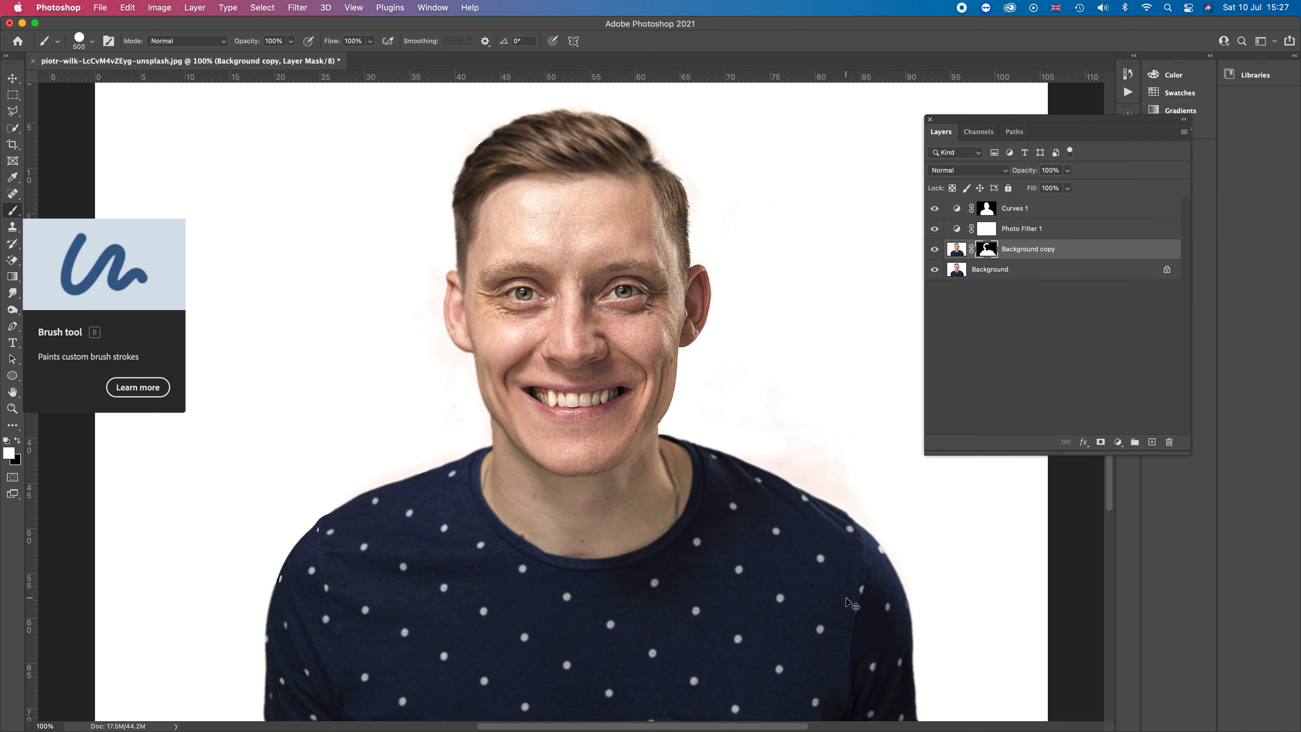
Paint the blur in around the remaining hair and the ears on the mask with a 200-pixel white brush.
{"action": "key", "text": "super+plus"}
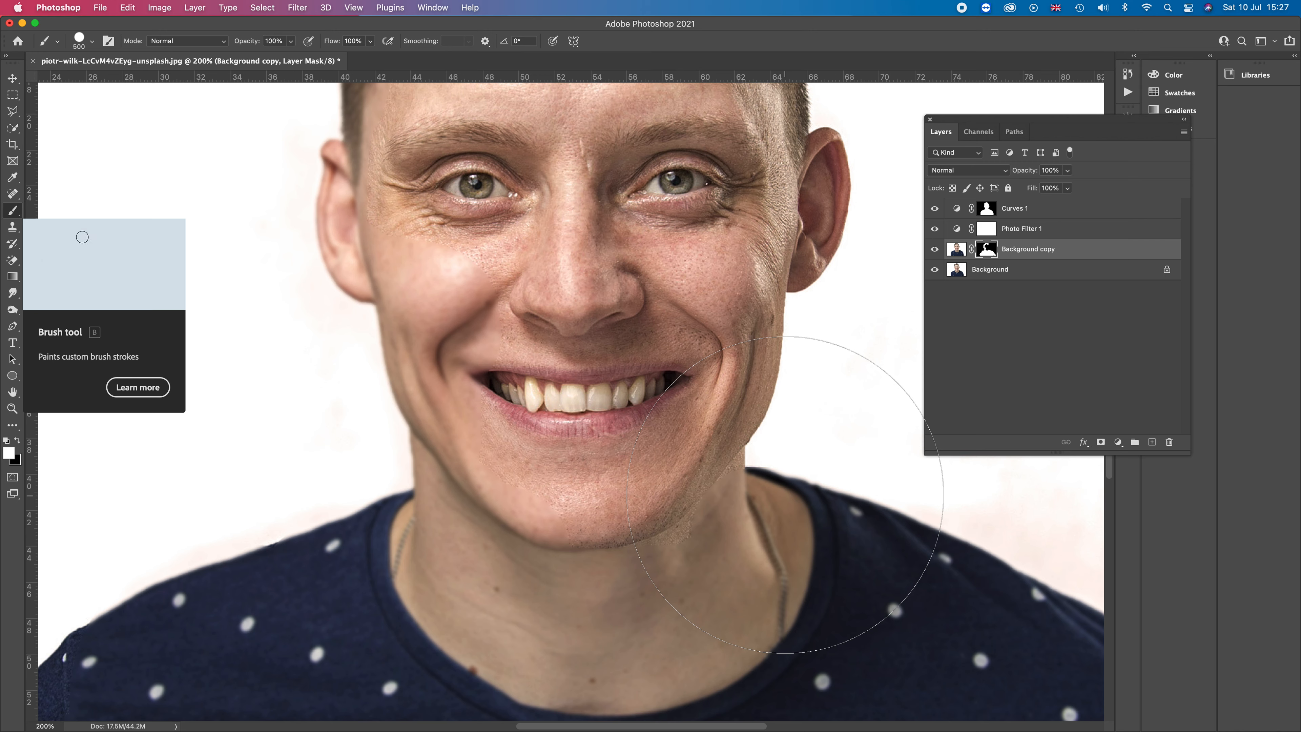
{"action": "key", "text": "space"}
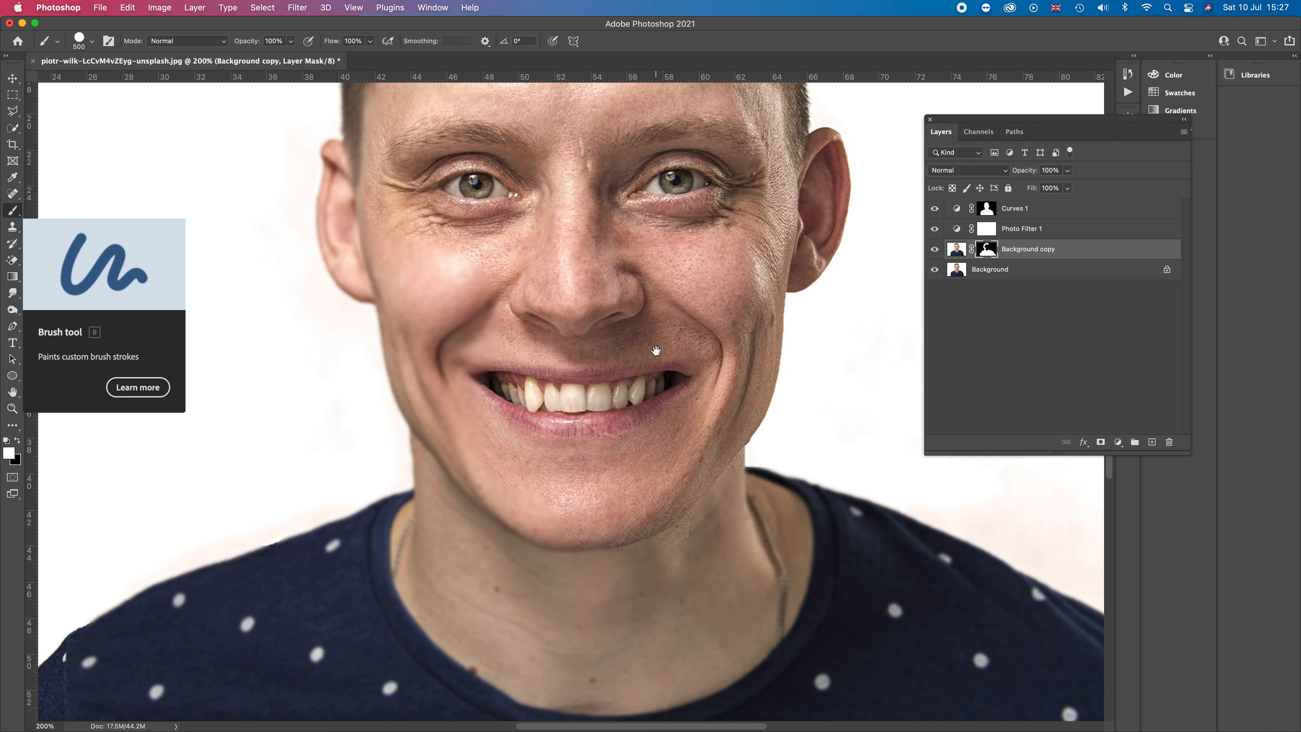
{"action": "left_click_drag", "start_coordinate": [668, 331], "coordinate": [620, 470]}
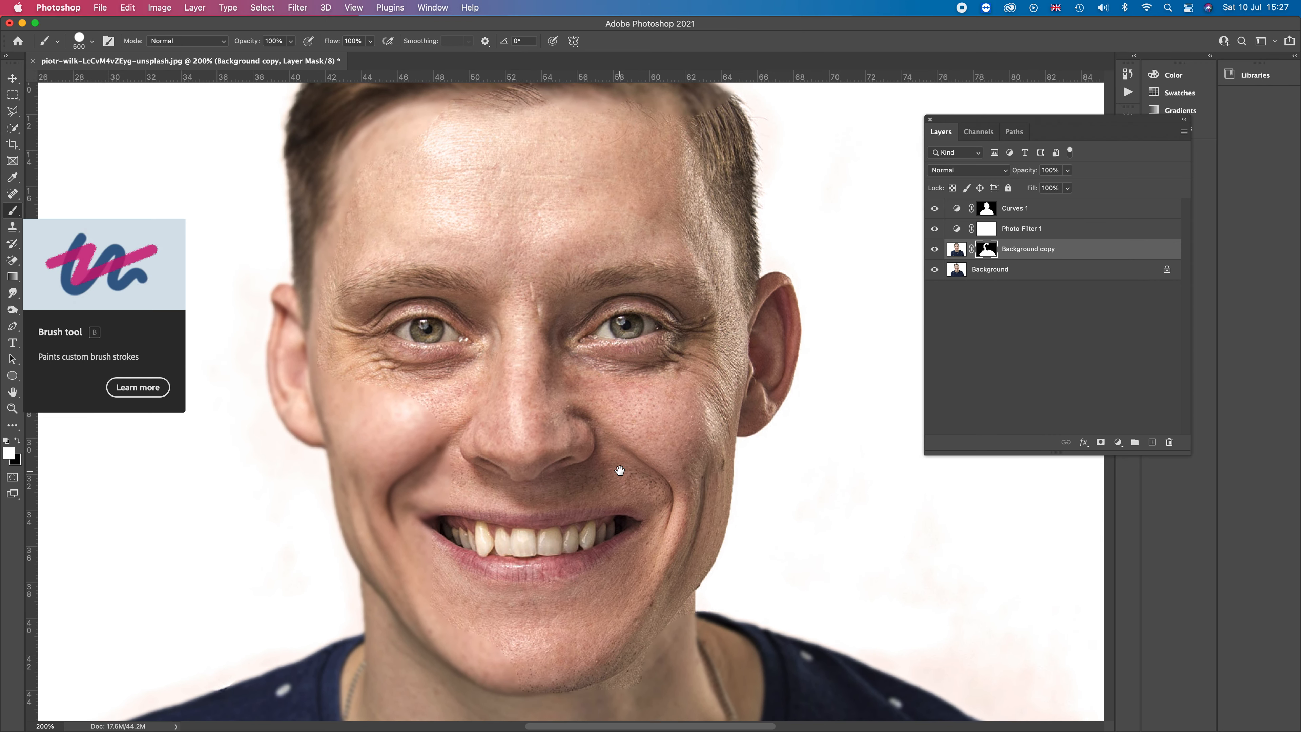
{"action": "left_click_drag", "start_coordinate": [619, 471], "coordinate": [621, 499]}
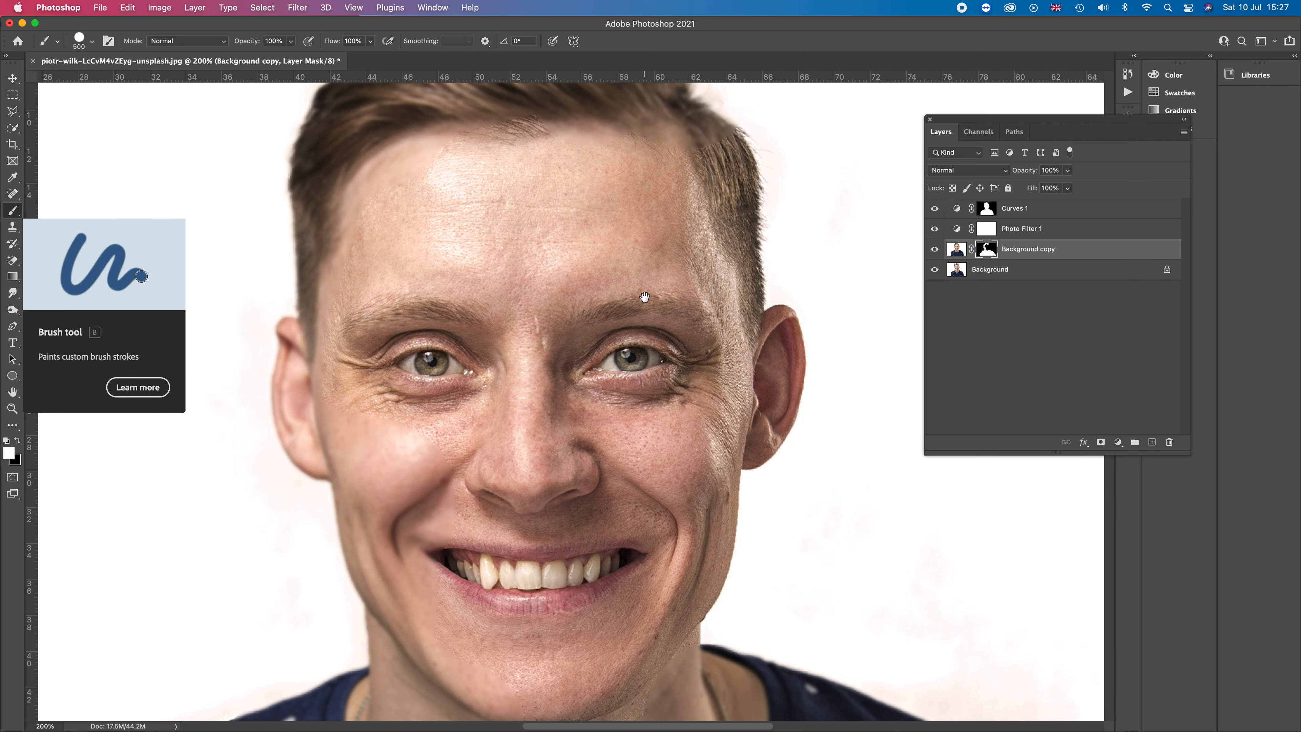
{"action": "mouse_move", "coordinate": [645, 297]}
{"action": "left_mouse_down"}
{"action": "mouse_move", "coordinate": [633, 290]}
{"action": "mouse_move", "coordinate": [605, 349]}
{"action": "left_mouse_up"}
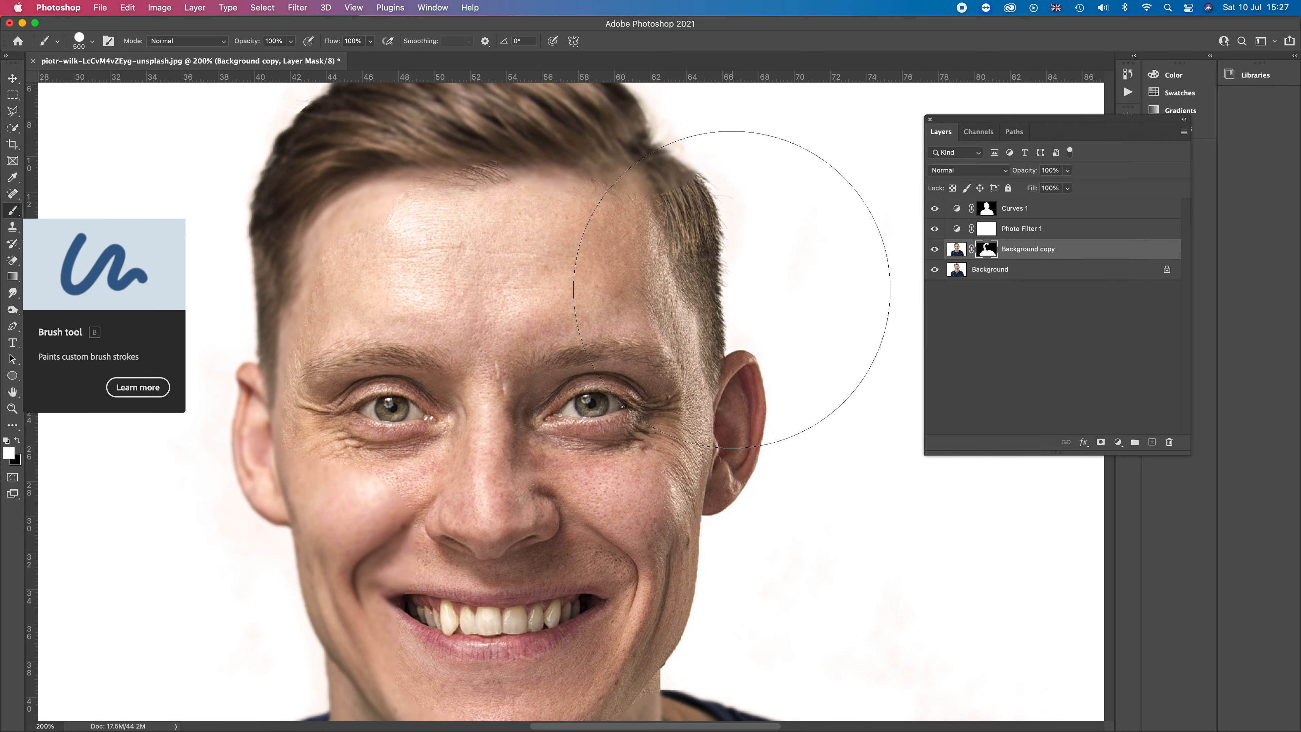
{"action": "key", "text": "bracketleft"}
{"action": "key", "text": "bracketleft"}
{"action": "key", "text": "bracketleft"}
{"action": "key", "text": "bracketleft"}
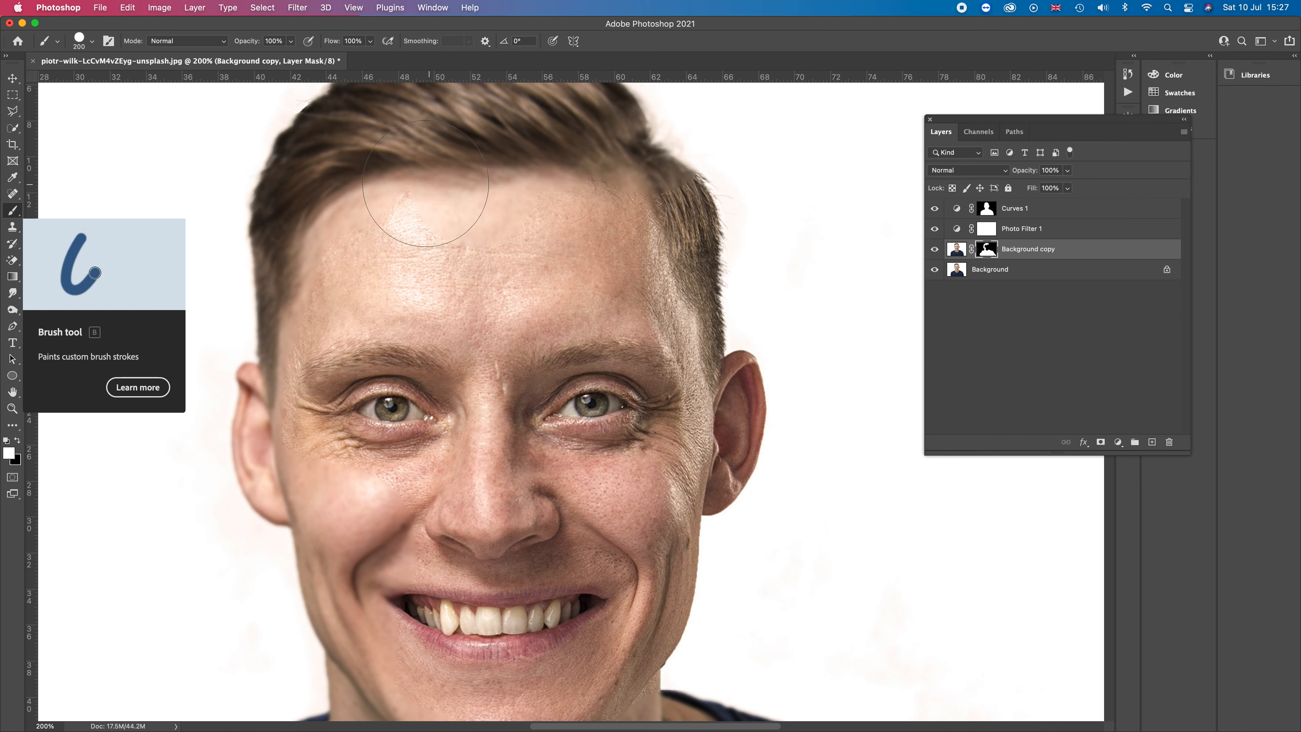
{"action": "mouse_move", "coordinate": [579, 183]}
{"action": "left_mouse_down"}
{"action": "mouse_move", "coordinate": [717, 175]}
{"action": "mouse_move", "coordinate": [741, 218]}
{"action": "mouse_move", "coordinate": [733, 268]}
{"action": "mouse_move", "coordinate": [769, 386]}
{"action": "mouse_move", "coordinate": [739, 542]}
{"action": "mouse_move", "coordinate": [740, 668]}
{"action": "mouse_move", "coordinate": [717, 694]}
{"action": "mouse_move", "coordinate": [734, 448]}
{"action": "left_mouse_up"}
{"action": "key", "text": "space"}
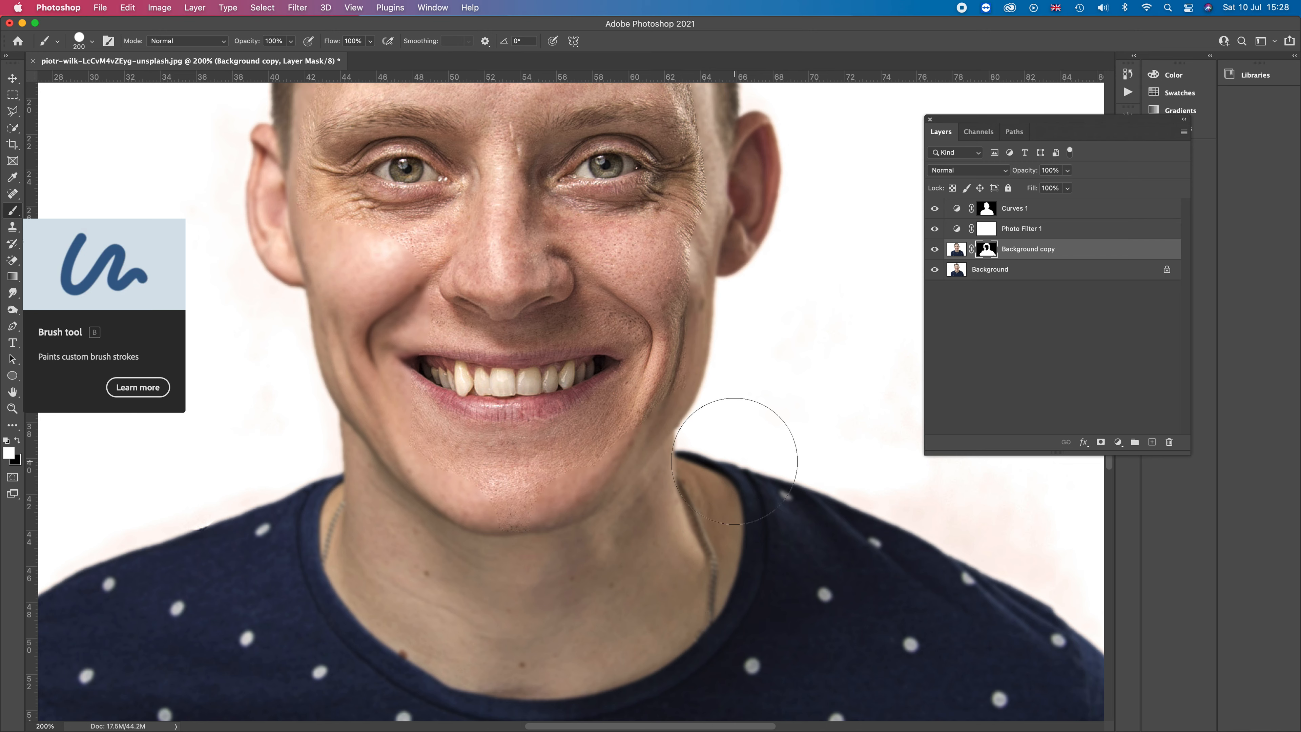
Refine the mask along the jaw and neck edge with a 100-pixel white brush.
{"action": "key", "text": "bracketleft"}
{"action": "key", "text": "bracketleft"}
{"action": "key", "text": "bracketleft"}
{"action": "key", "text": "bracketleft"}
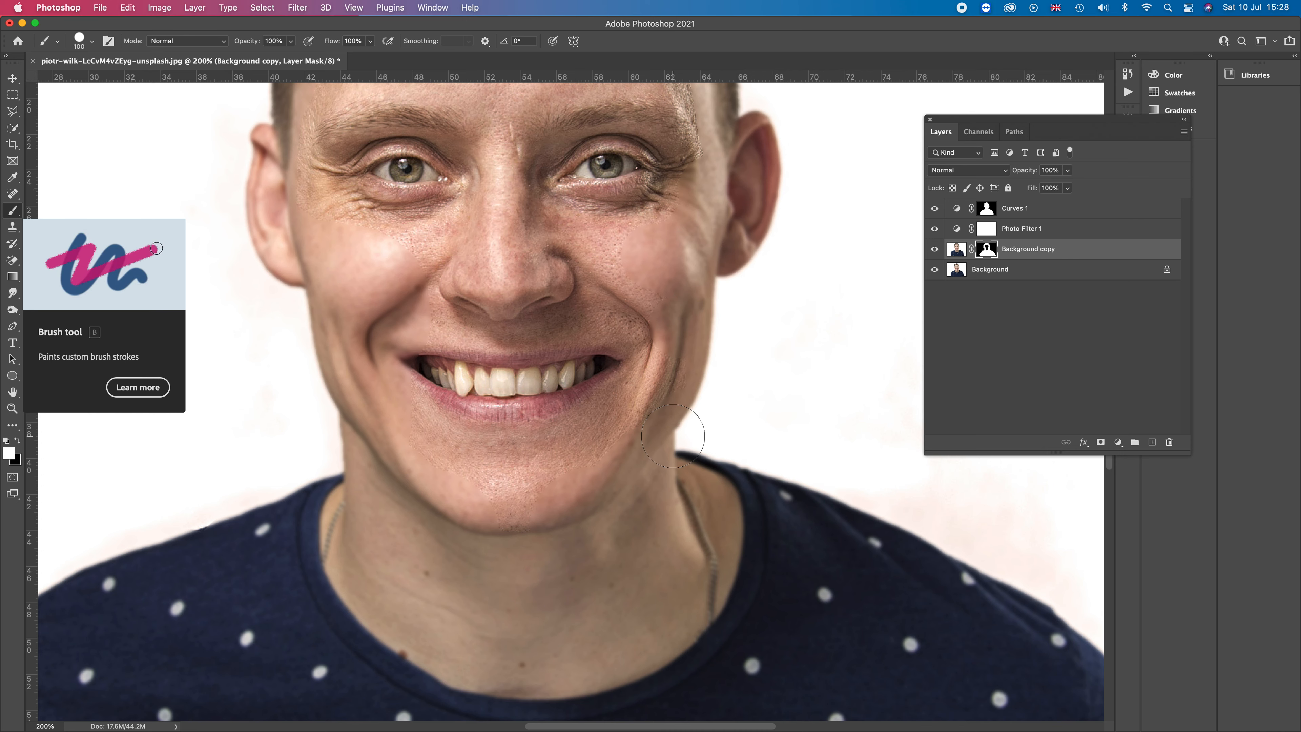
{"action": "key", "text": "super+minus"}
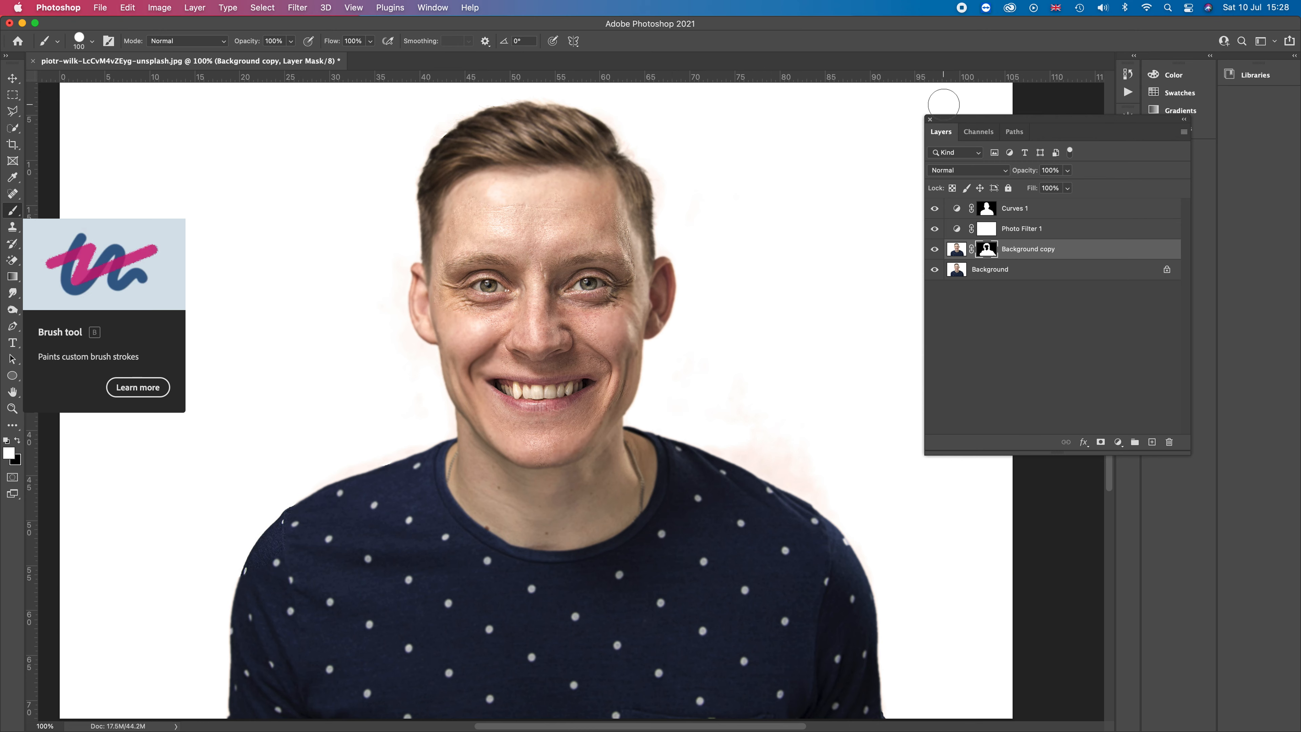
Try the Background copy layer's fill at 0% and then at 60% to compare the blur strength.
{"action": "left_click", "coordinate": [1067, 188]}
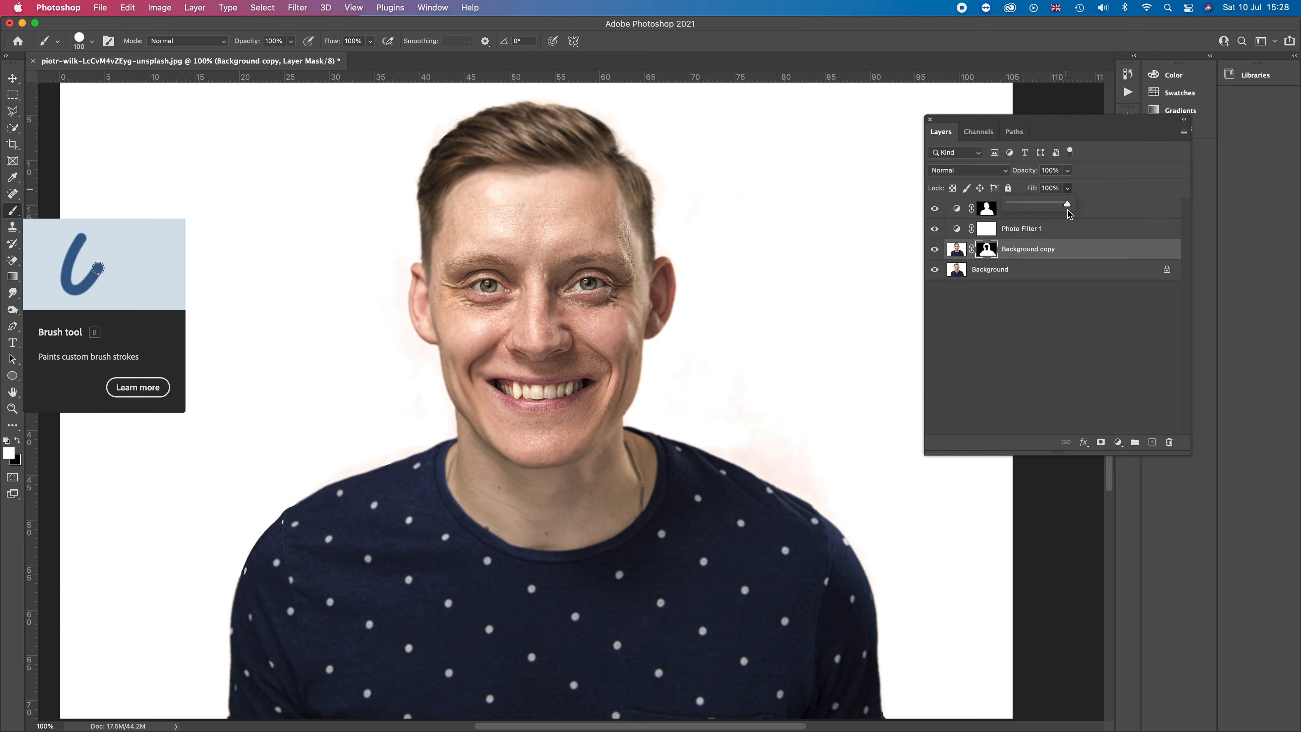
{"action": "left_click_drag", "start_coordinate": [1069, 205], "coordinate": [1008, 207]}
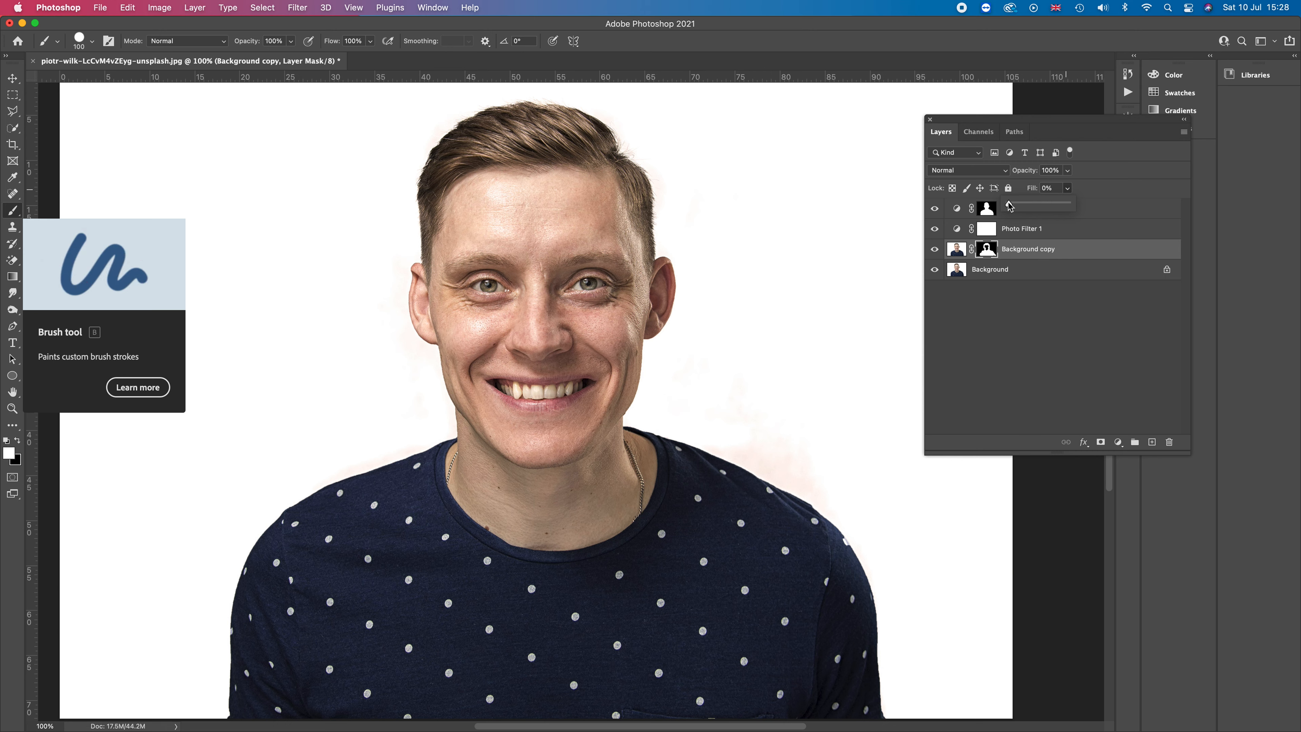
{"action": "left_click_drag", "start_coordinate": [1010, 206], "coordinate": [1039, 211]}
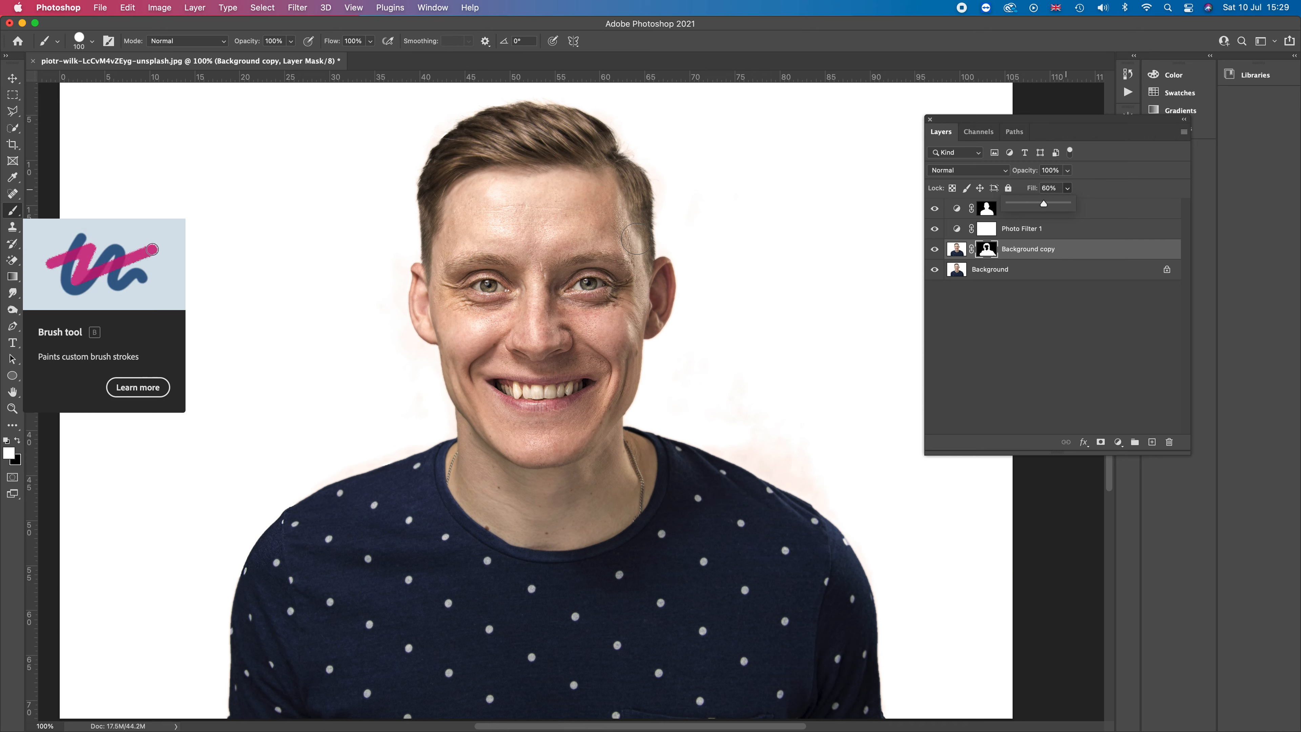
{"action": "left_click", "coordinate": [621, 234]}
Compare the whole portrait with the Background copy layer's fill at 0%, and set the fill to 36%.
{"action": "key", "text": "super+minus"}
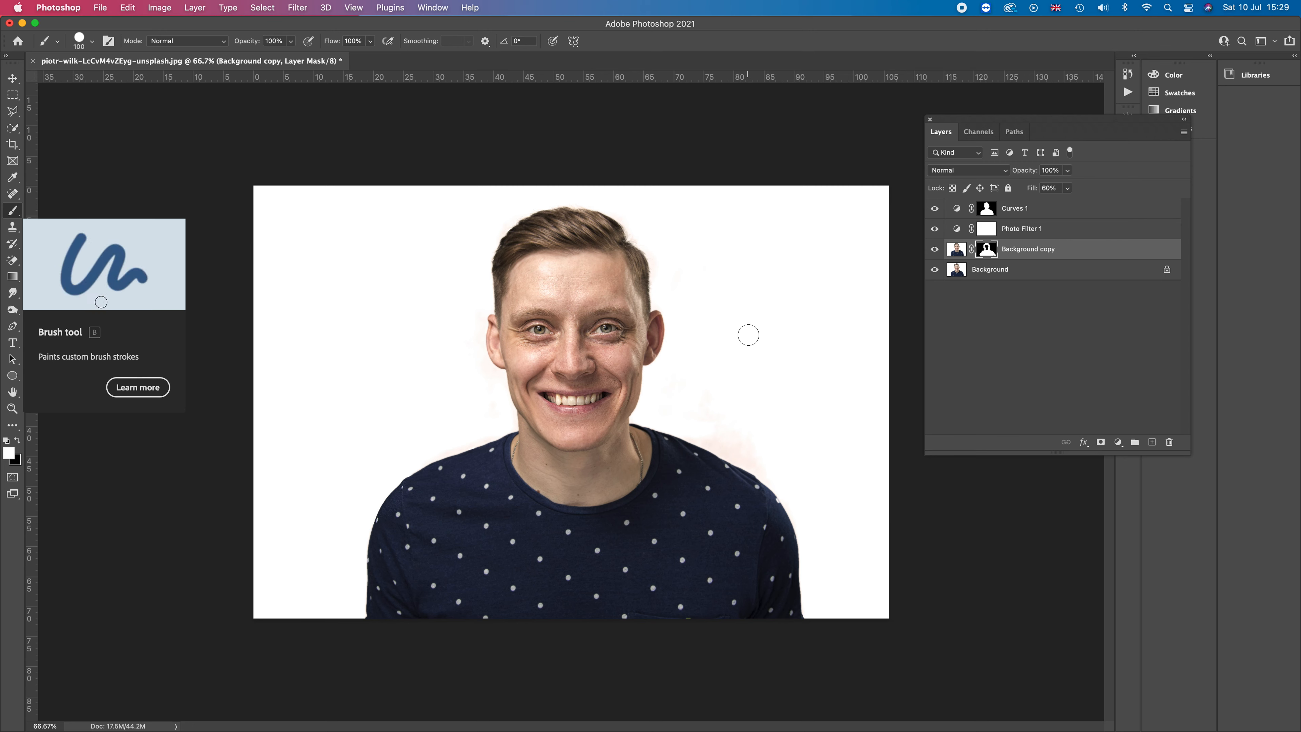
{"action": "left_click", "coordinate": [1070, 190]}
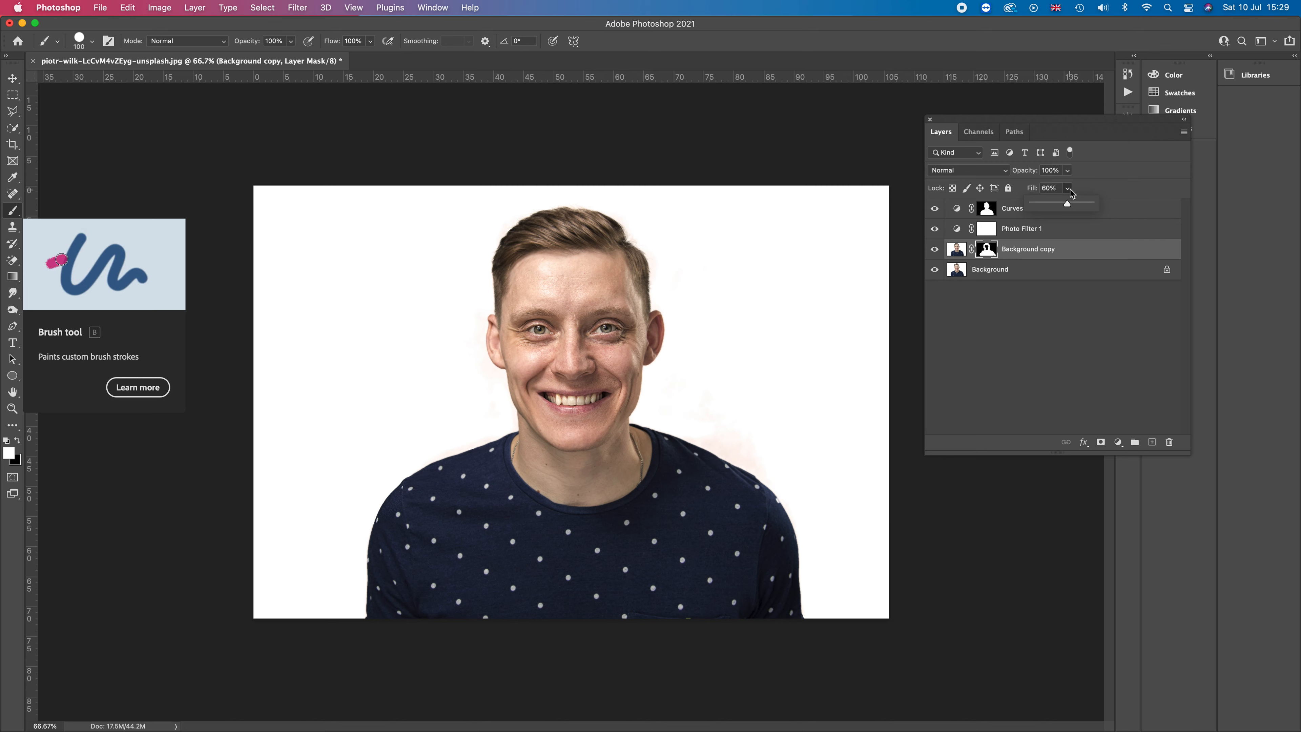
{"action": "left_click_drag", "start_coordinate": [1070, 209], "coordinate": [986, 208]}
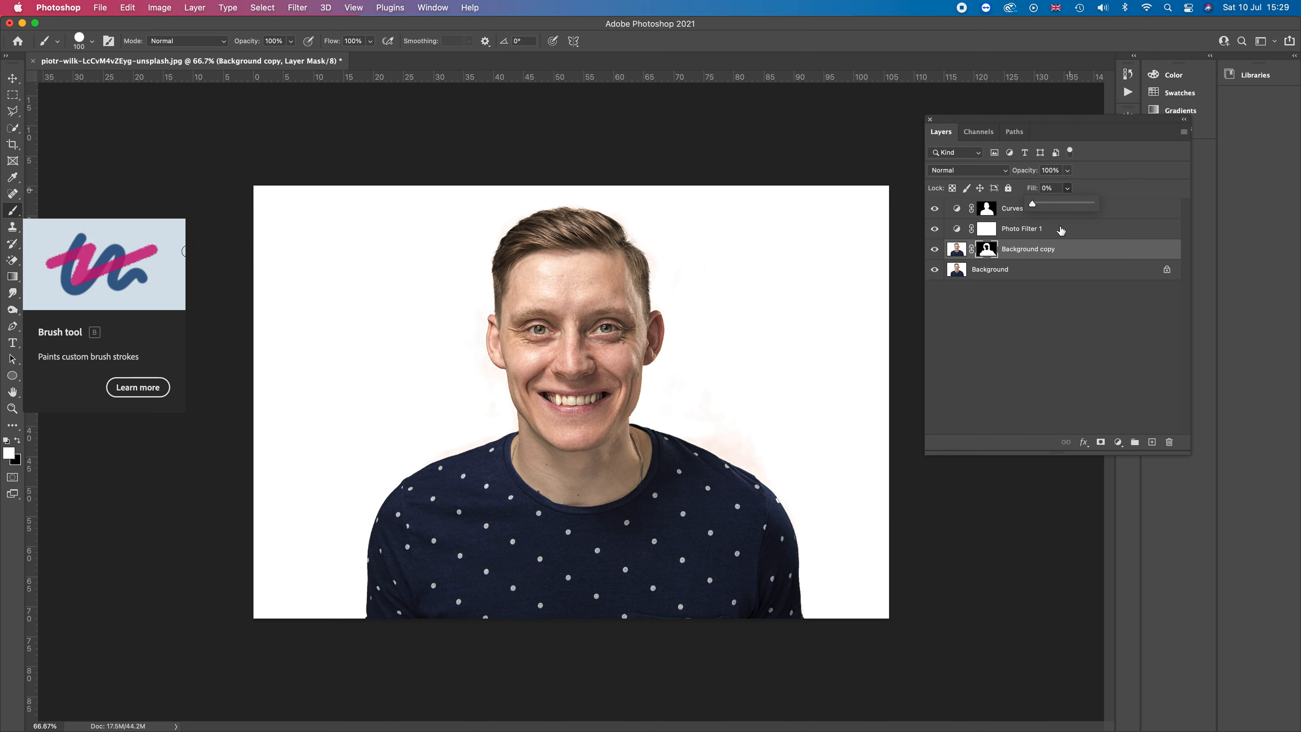
{"action": "left_click_drag", "start_coordinate": [1033, 207], "coordinate": [1044, 206]}
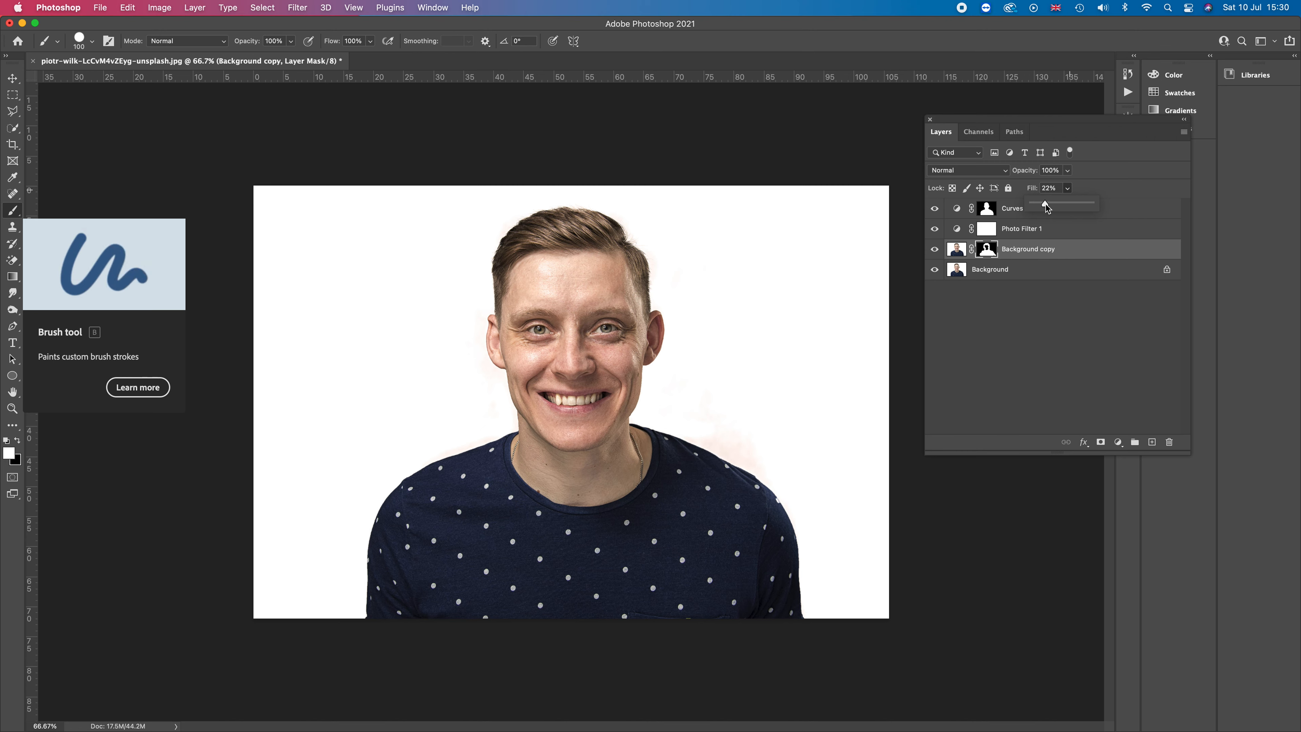
{"action": "left_click_drag", "start_coordinate": [1047, 204], "coordinate": [1049, 204]}
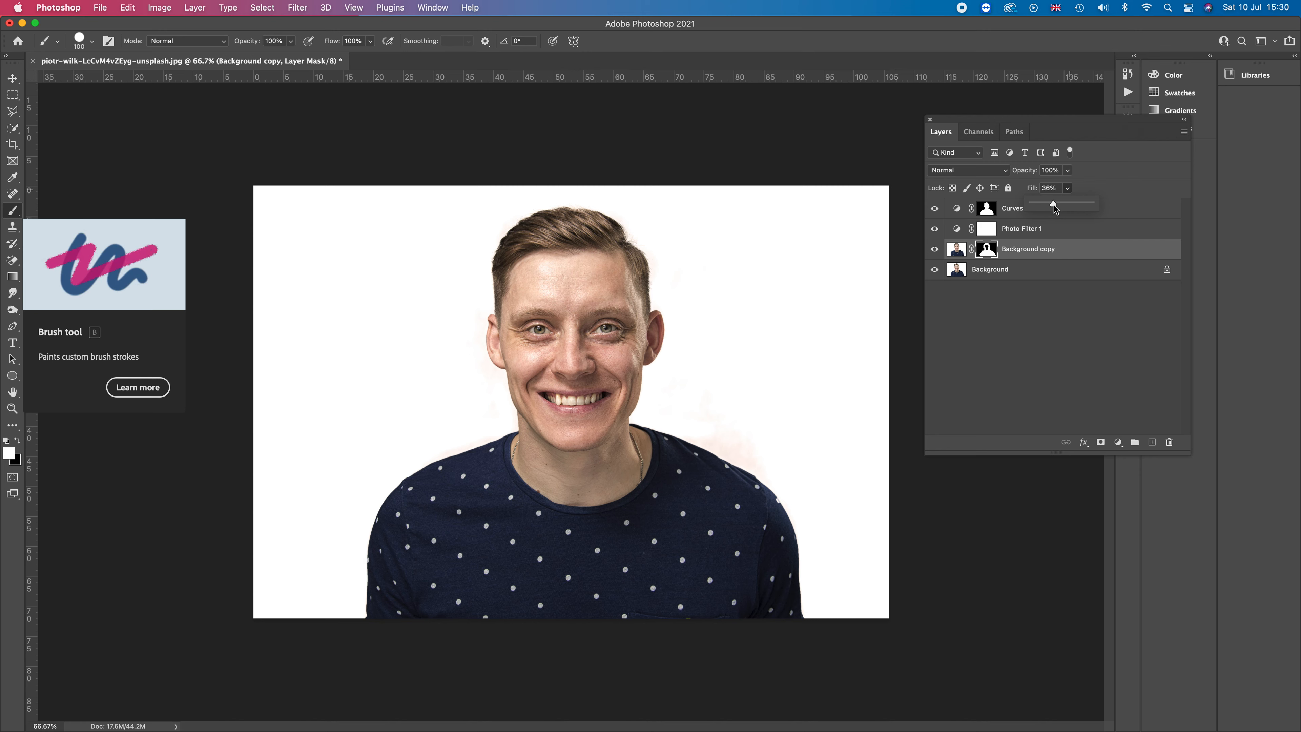
Fine-tune the Background copy layer's fill to 41% and deselect all layers.
{"action": "left_click_drag", "start_coordinate": [1054, 206], "coordinate": [1054, 205]}
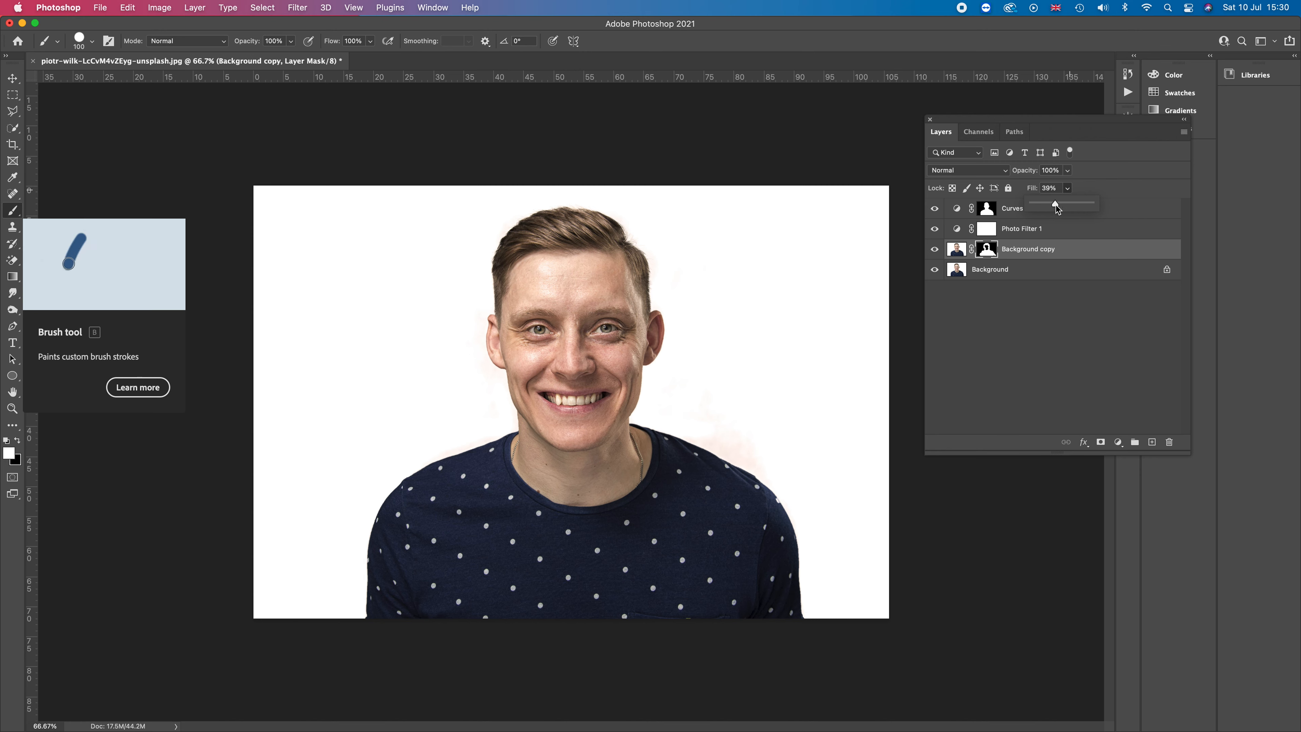
{"action": "left_click_drag", "start_coordinate": [1056, 206], "coordinate": [1057, 206]}
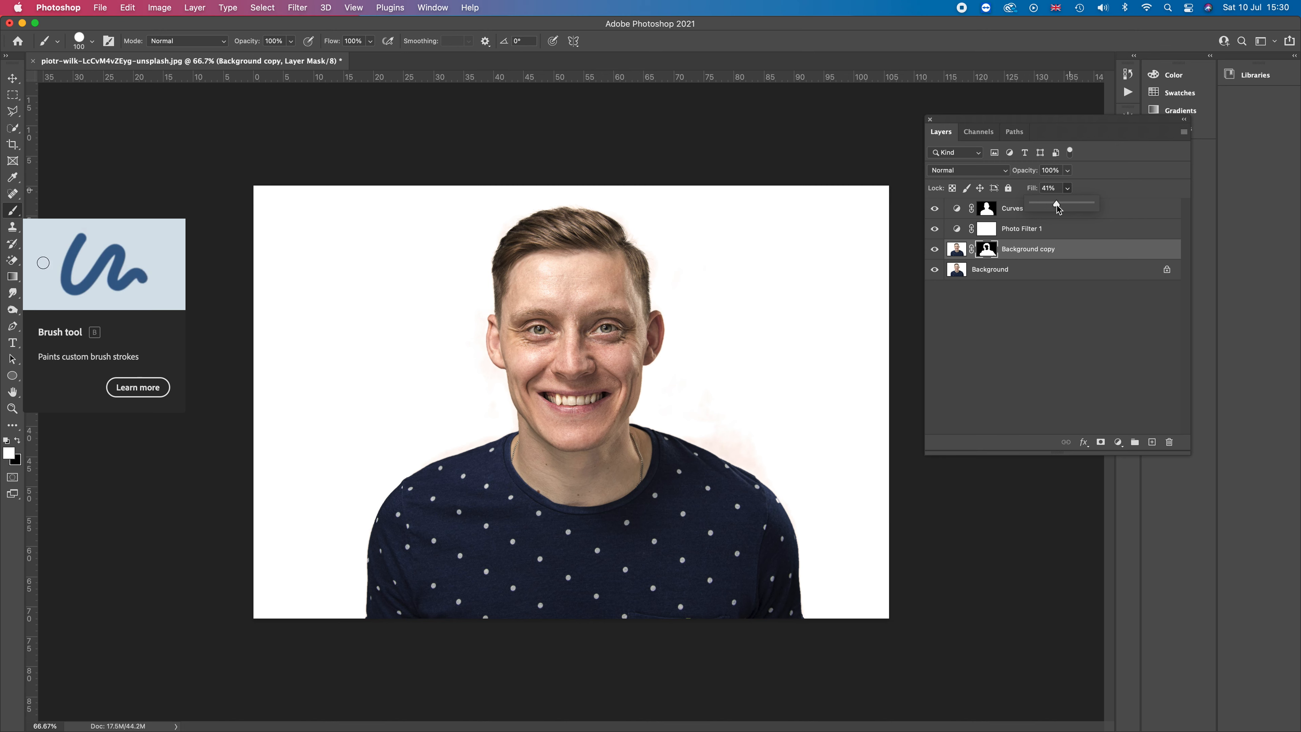
{"action": "left_click_drag", "start_coordinate": [1057, 206], "coordinate": [1057, 205]}
{"action": "left_click", "coordinate": [1057, 333]}
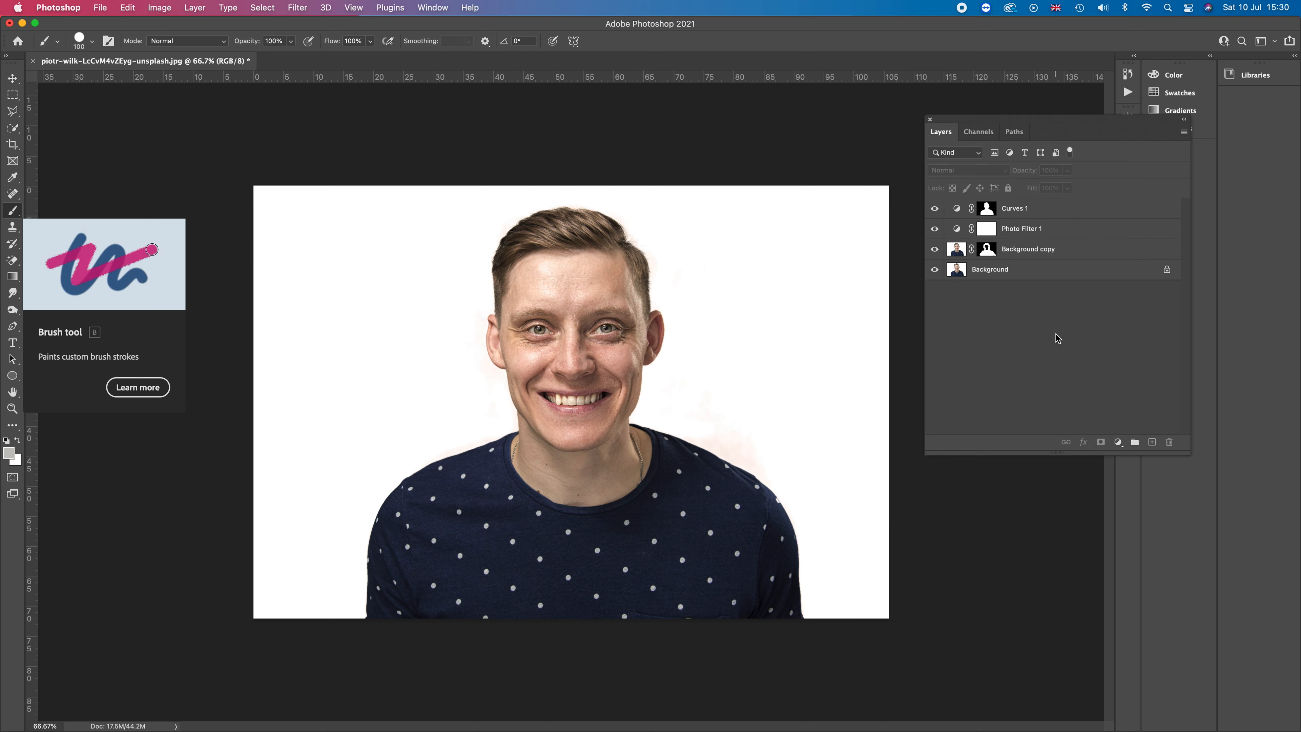
Compare the portrait with the Curves 1, Photo Filter 1 and Background copy layers hidden and shown again.
{"action": "left_click", "coordinate": [1049, 210]}
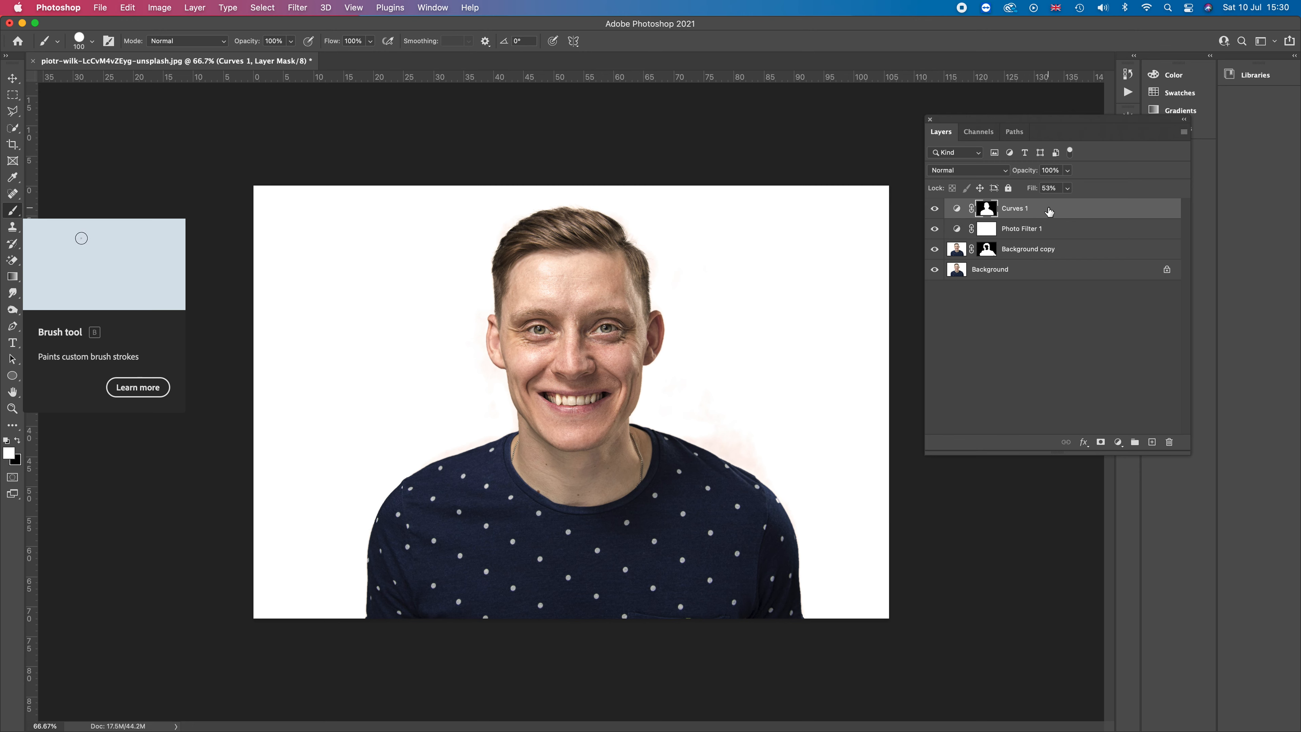
{"action": "left_click", "coordinate": [934, 209]}
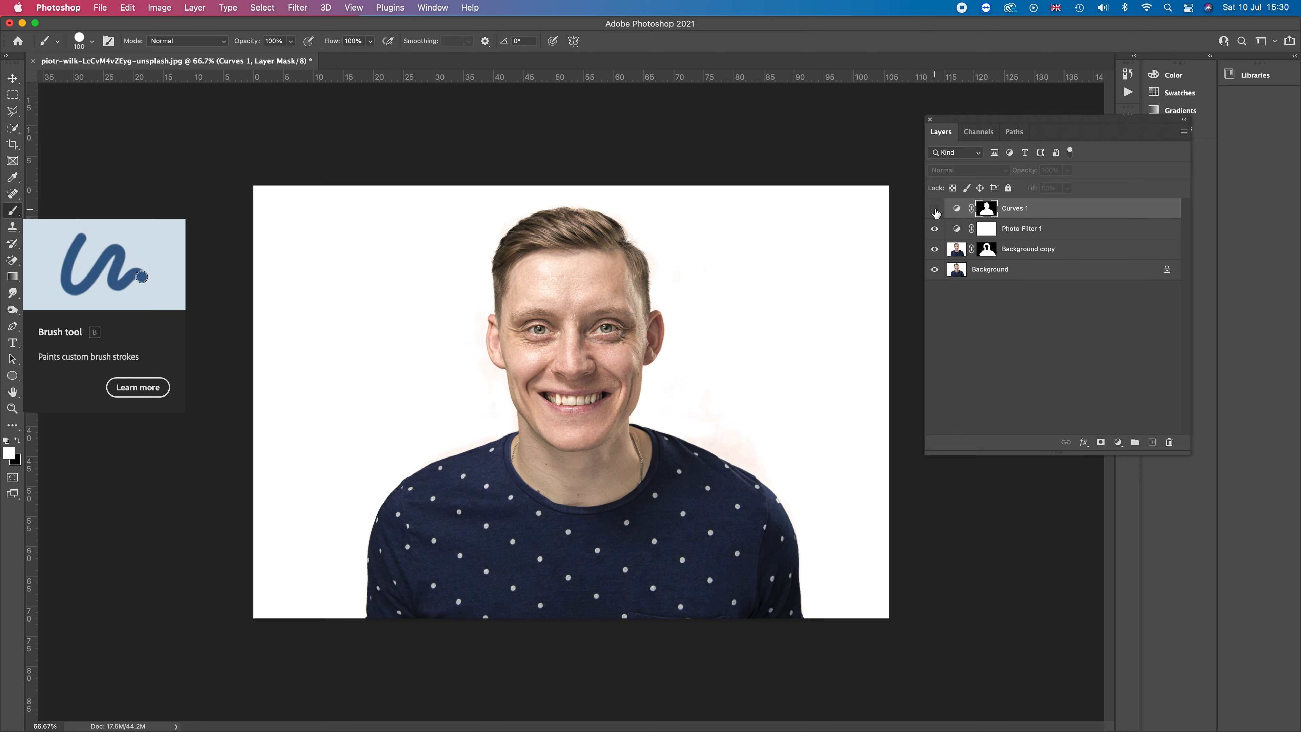
{"action": "left_click", "coordinate": [935, 250]}
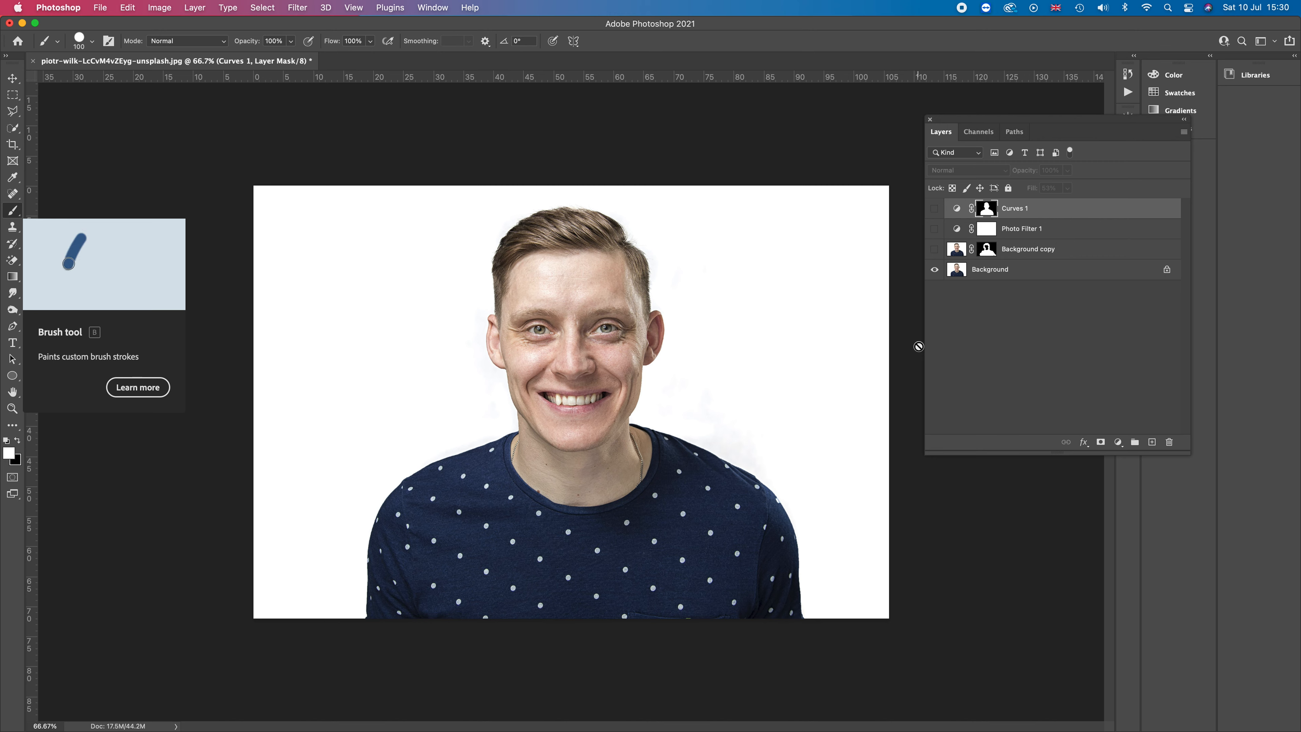
{"action": "left_click", "coordinate": [935, 250]}
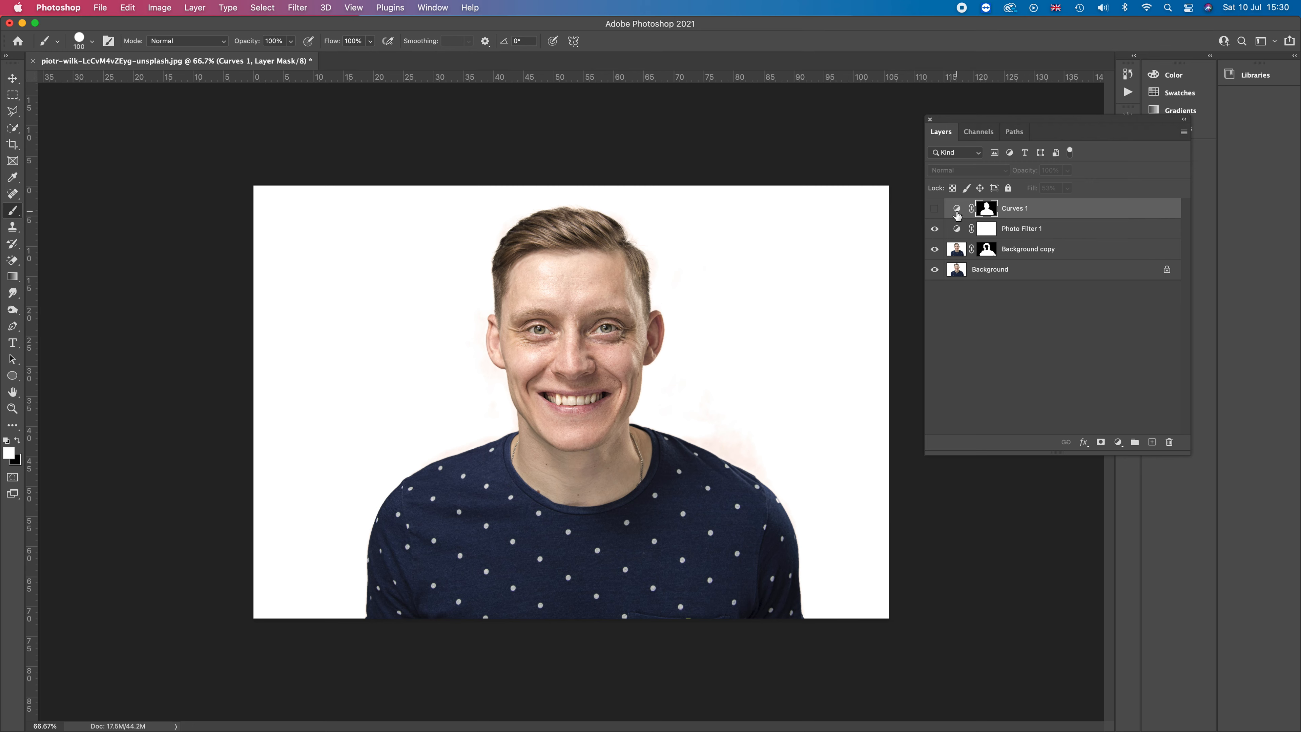
{"action": "left_click", "coordinate": [935, 209]}
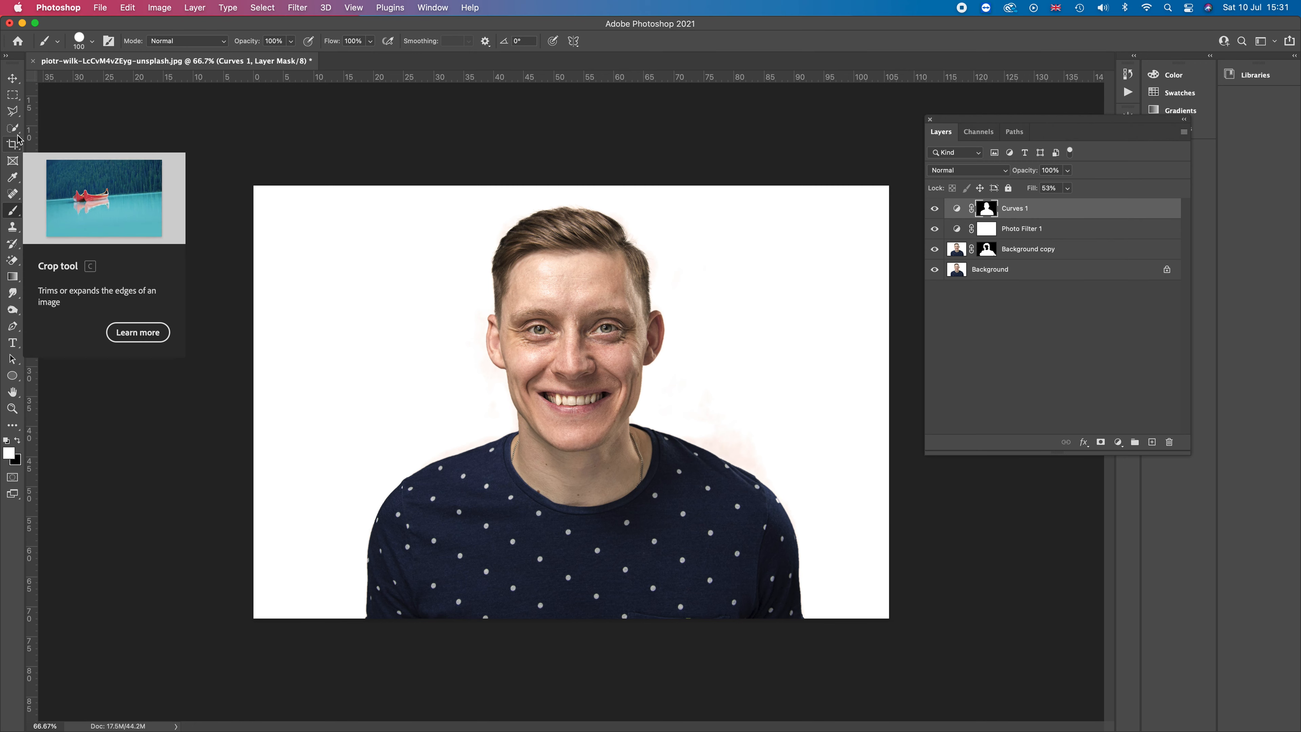
{"action": "left_click", "coordinate": [21, 103]}
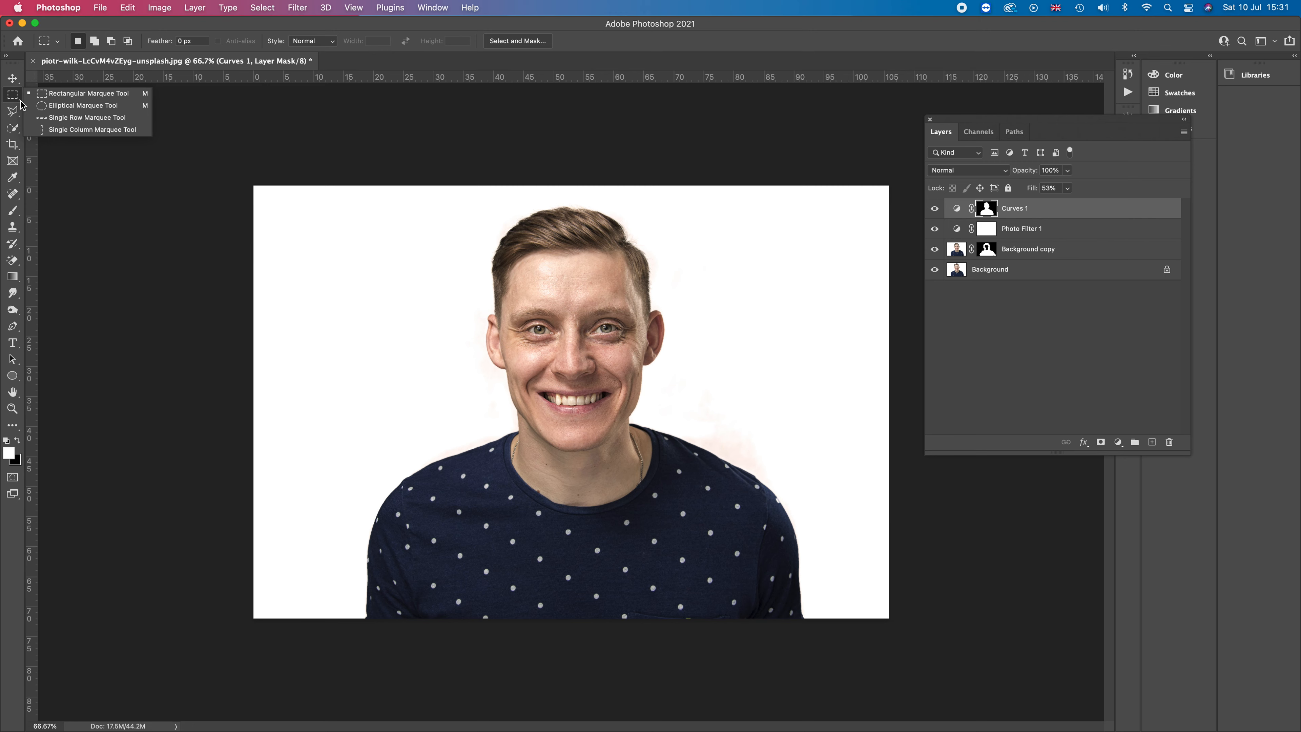
{"action": "left_click", "coordinate": [19, 132]}
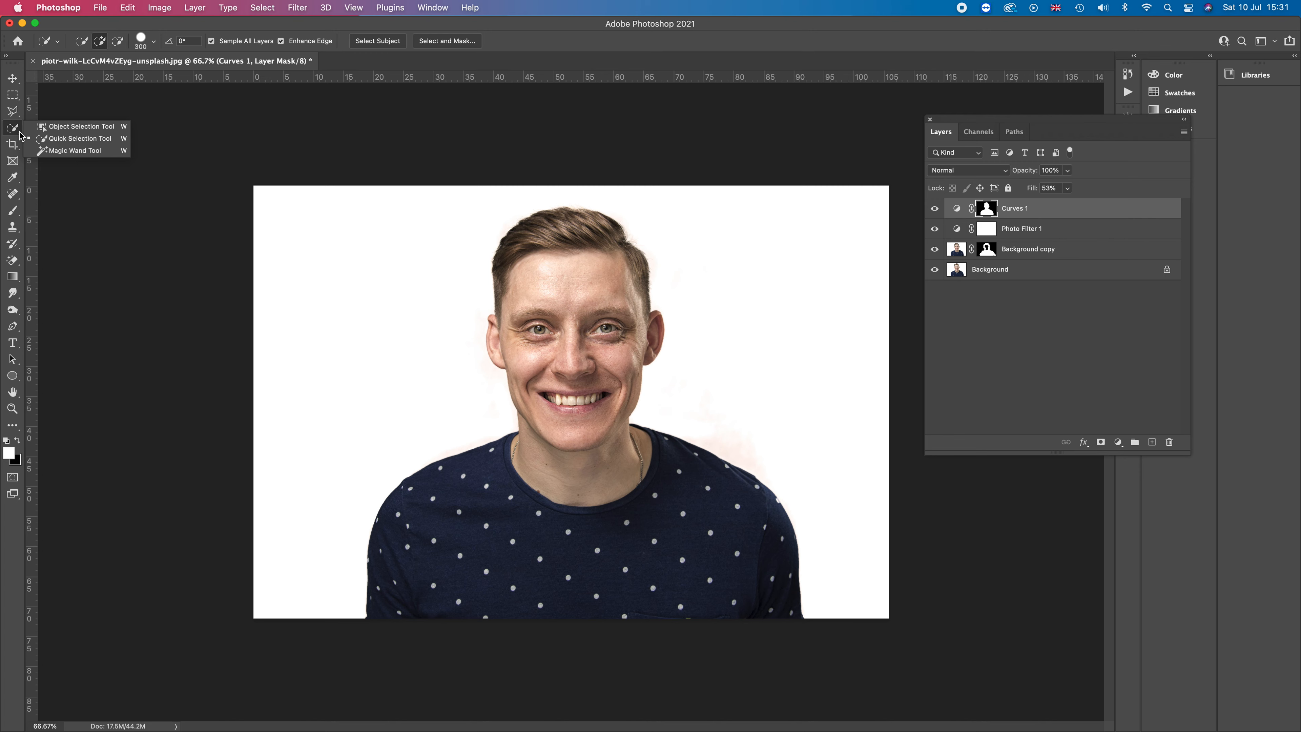
{"action": "left_click", "coordinate": [99, 226]}
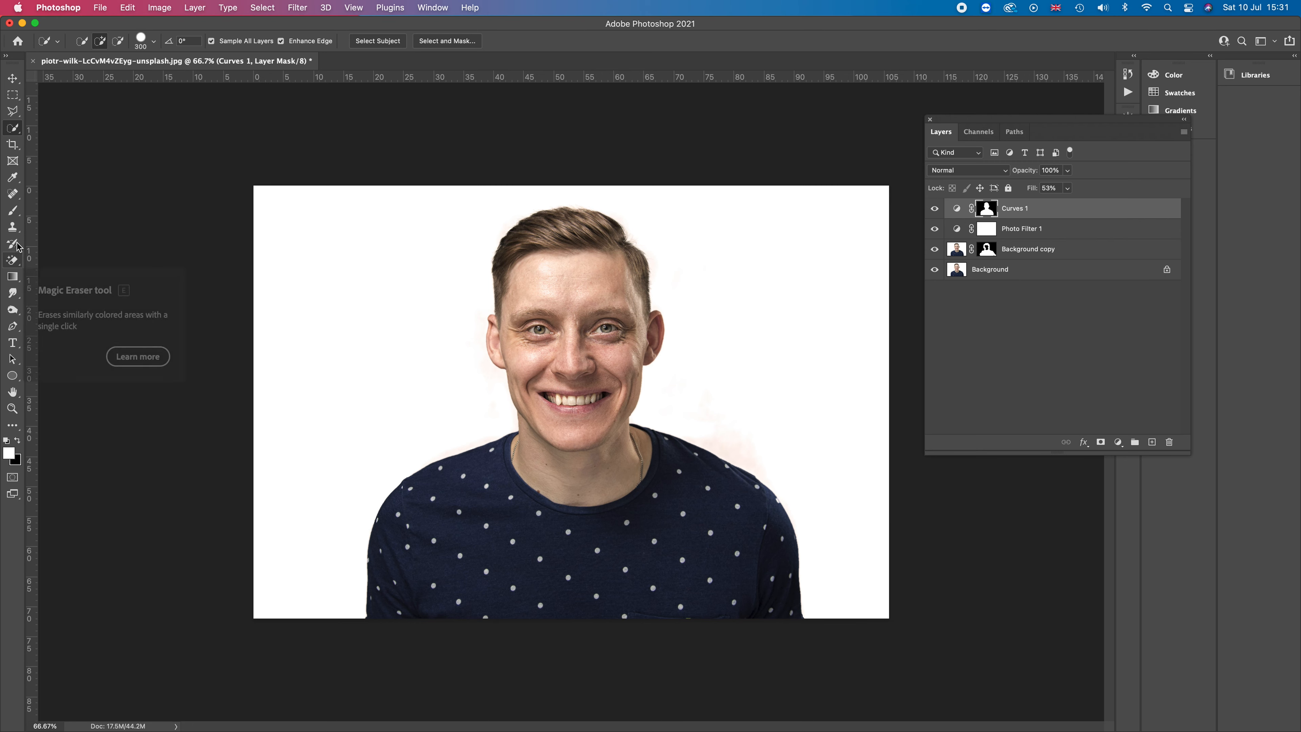
{"action": "left_click", "coordinate": [13, 228]}
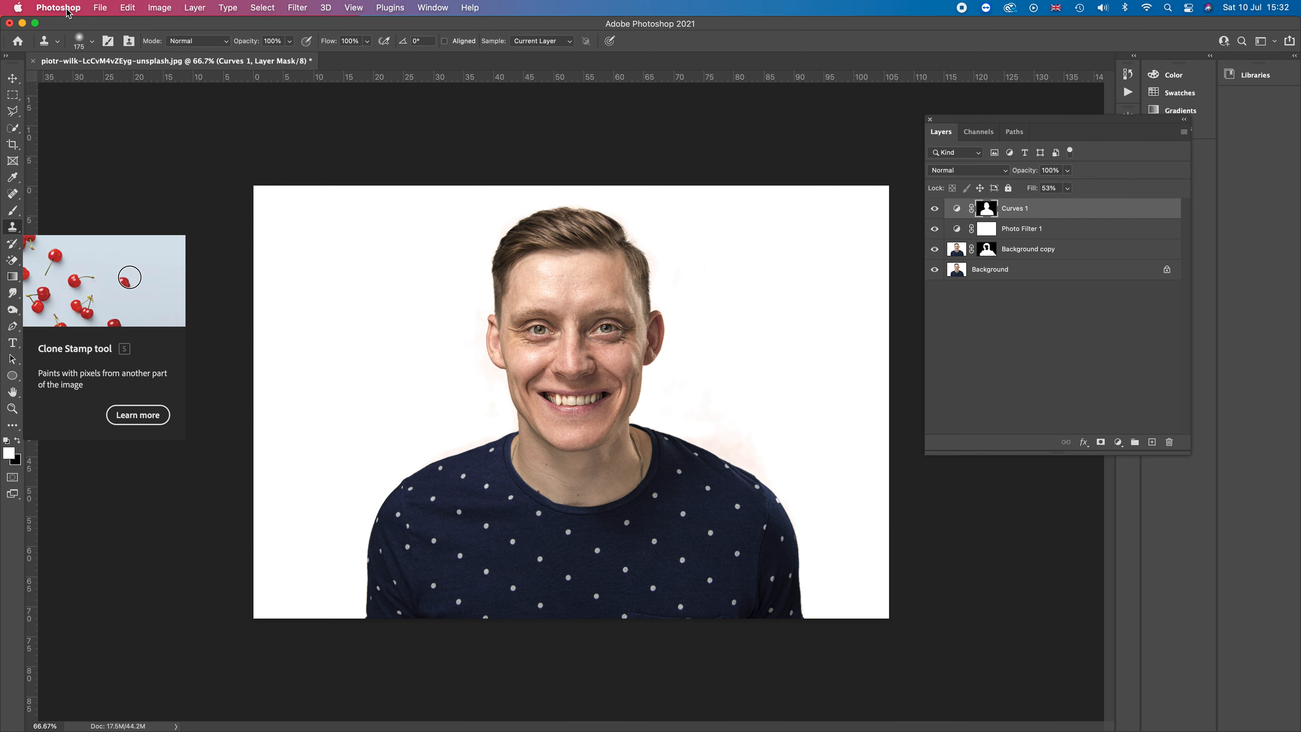
Step the document history back to the Open state to view the original photo, and return to the latest Quick Selection state.
{"action": "left_click", "coordinate": [439, 12]}
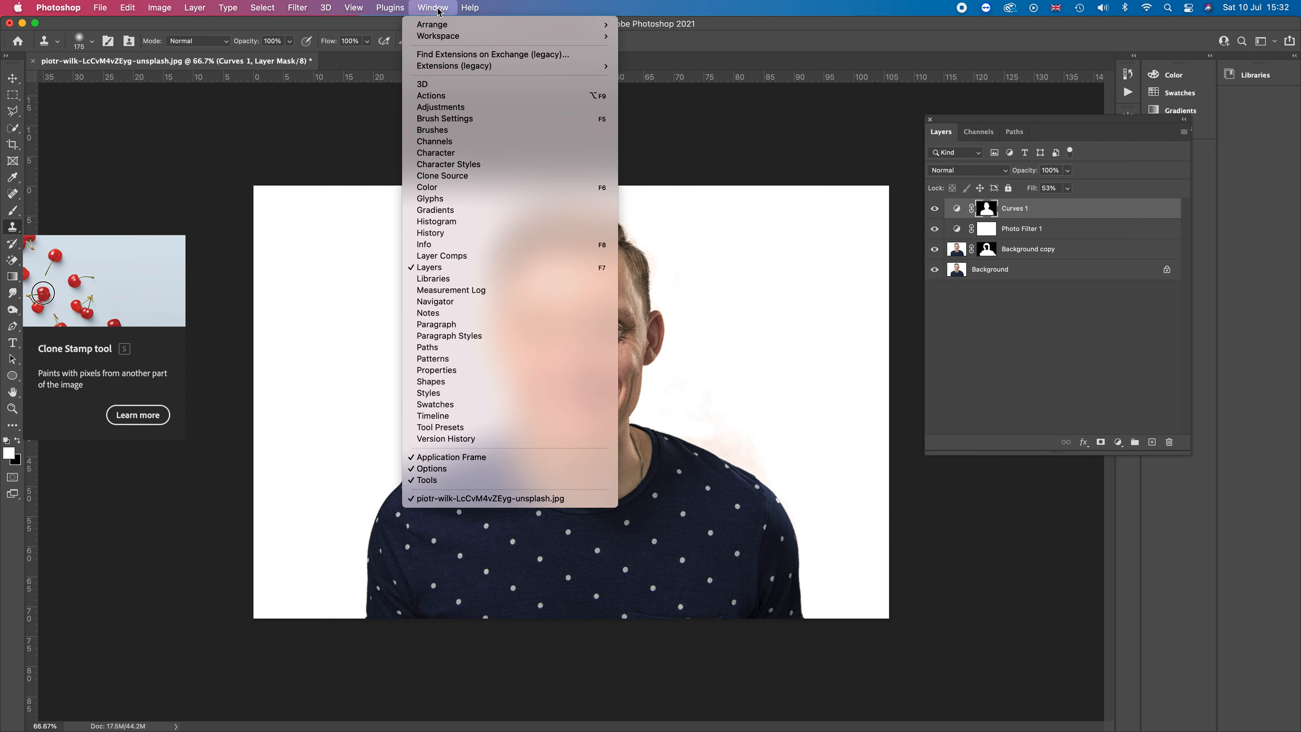
{"action": "left_click", "coordinate": [433, 233]}
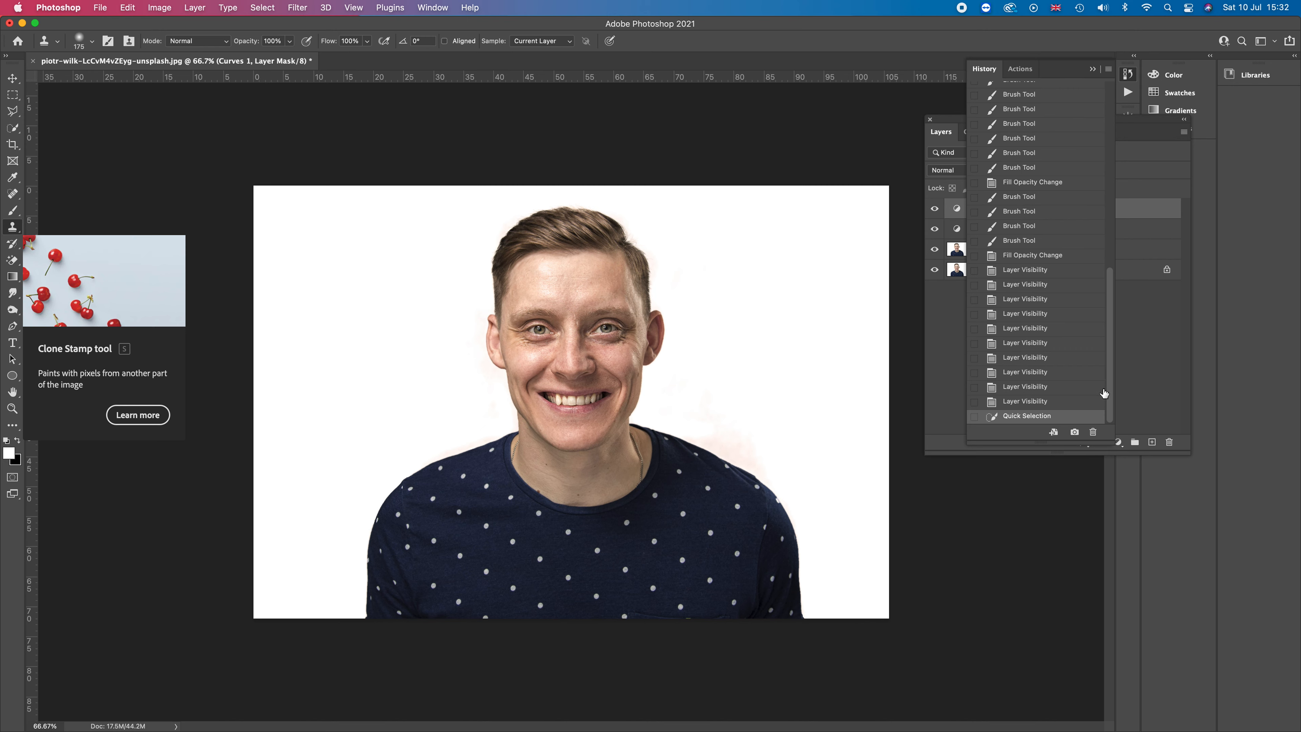
{"action": "left_click_drag", "start_coordinate": [1111, 394], "coordinate": [1112, 232]}
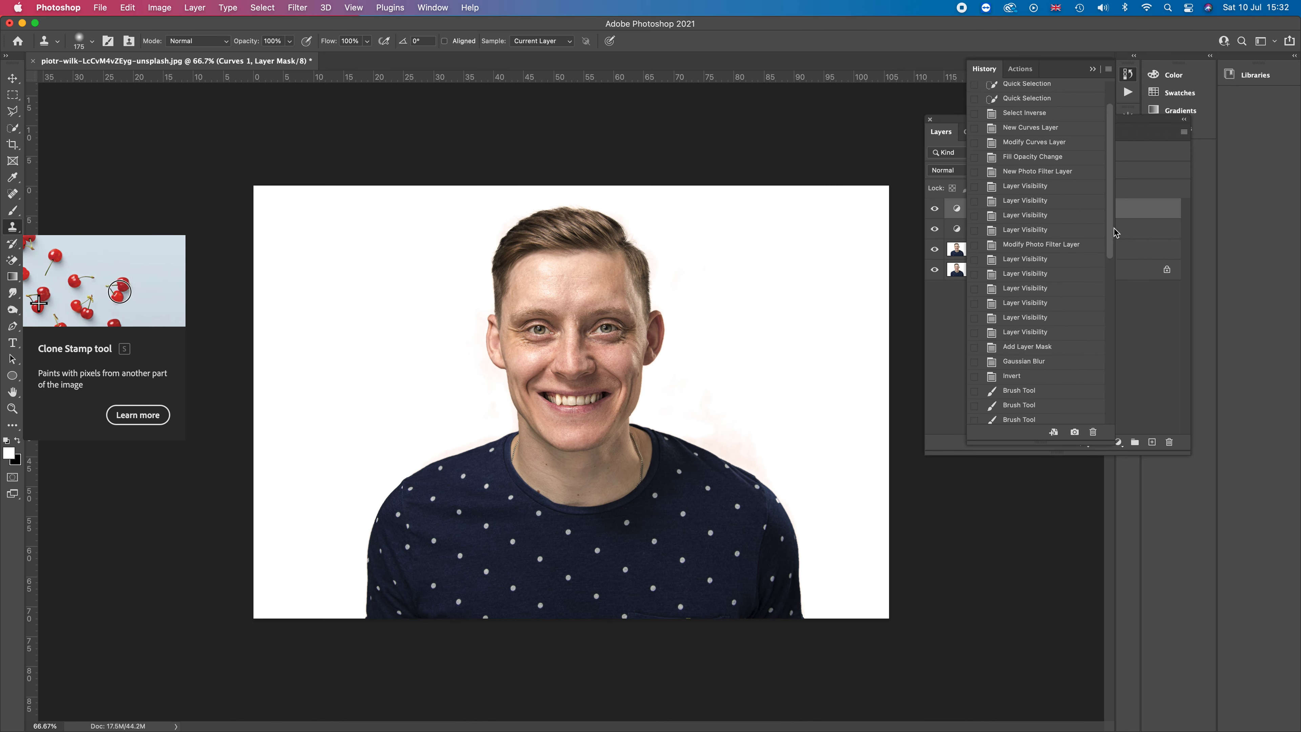
{"action": "scroll", "coordinate": [1112, 225], "scroll_direction": "up", "scroll_amount": 3}
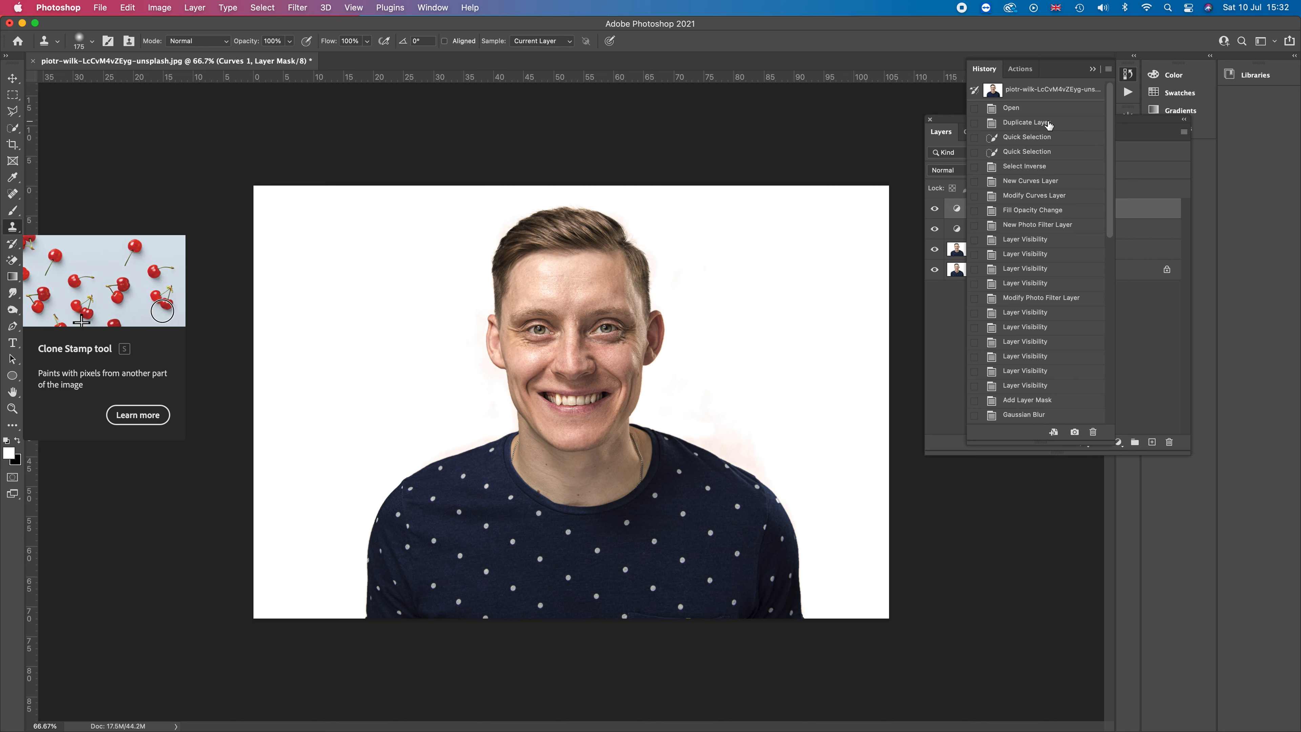
{"action": "left_click", "coordinate": [1036, 109]}
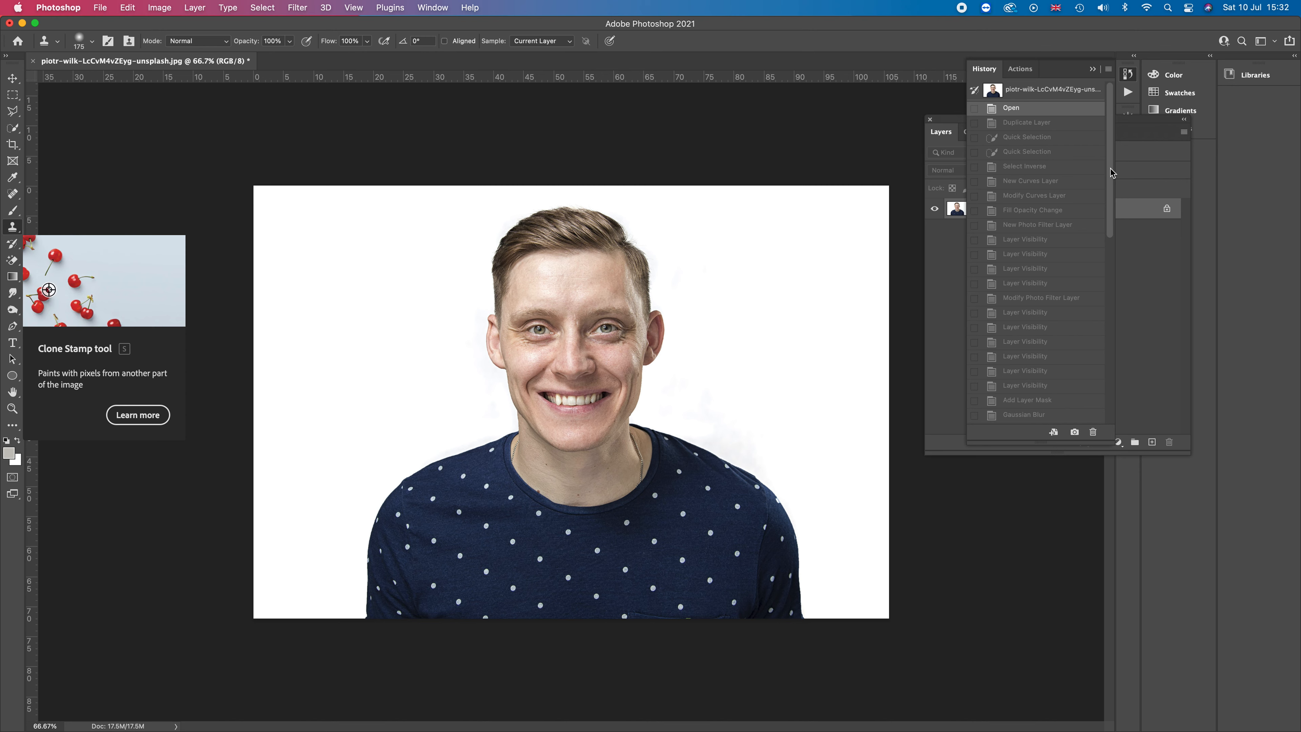
{"action": "left_click_drag", "start_coordinate": [1110, 172], "coordinate": [1107, 375]}
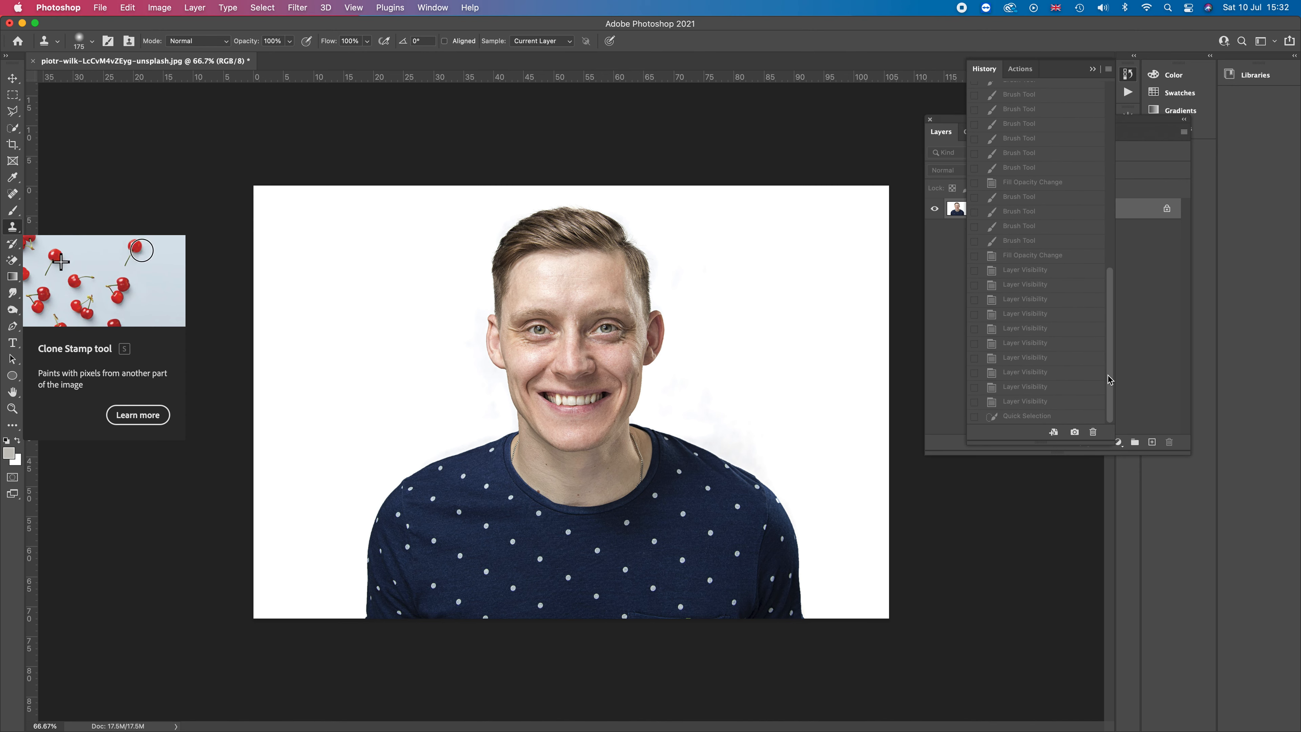
{"action": "left_click", "coordinate": [1037, 416]}
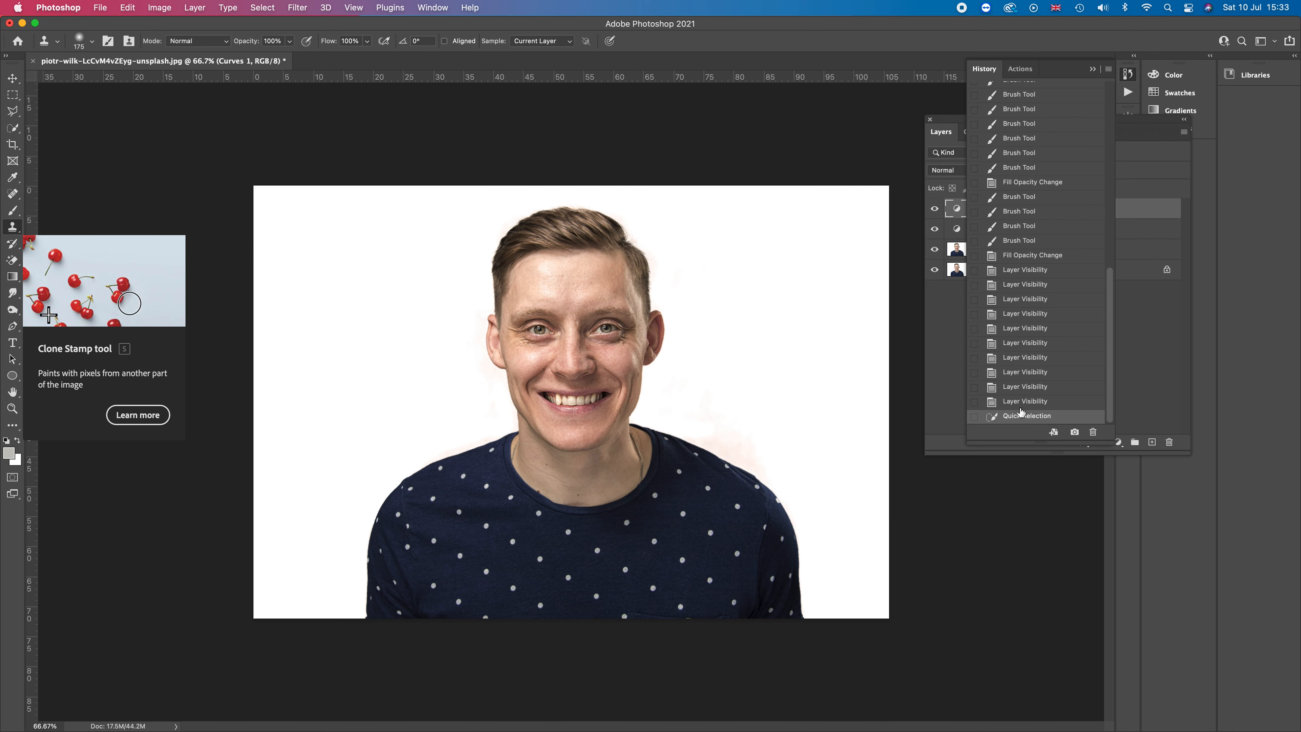
Select the Background layer, switch to the Move tool and inspect the retouched portrait at 100% zoom.
{"action": "left_click", "coordinate": [940, 354]}
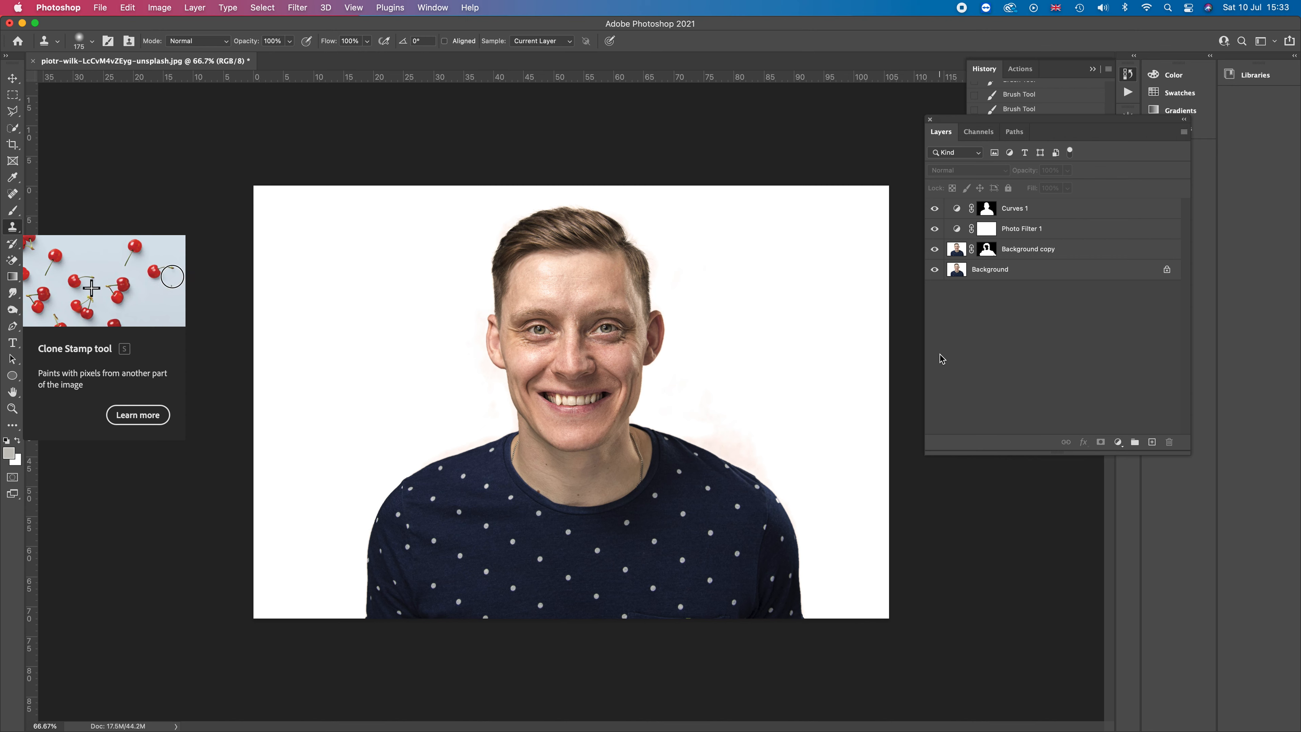
{"action": "left_click", "coordinate": [1021, 272]}
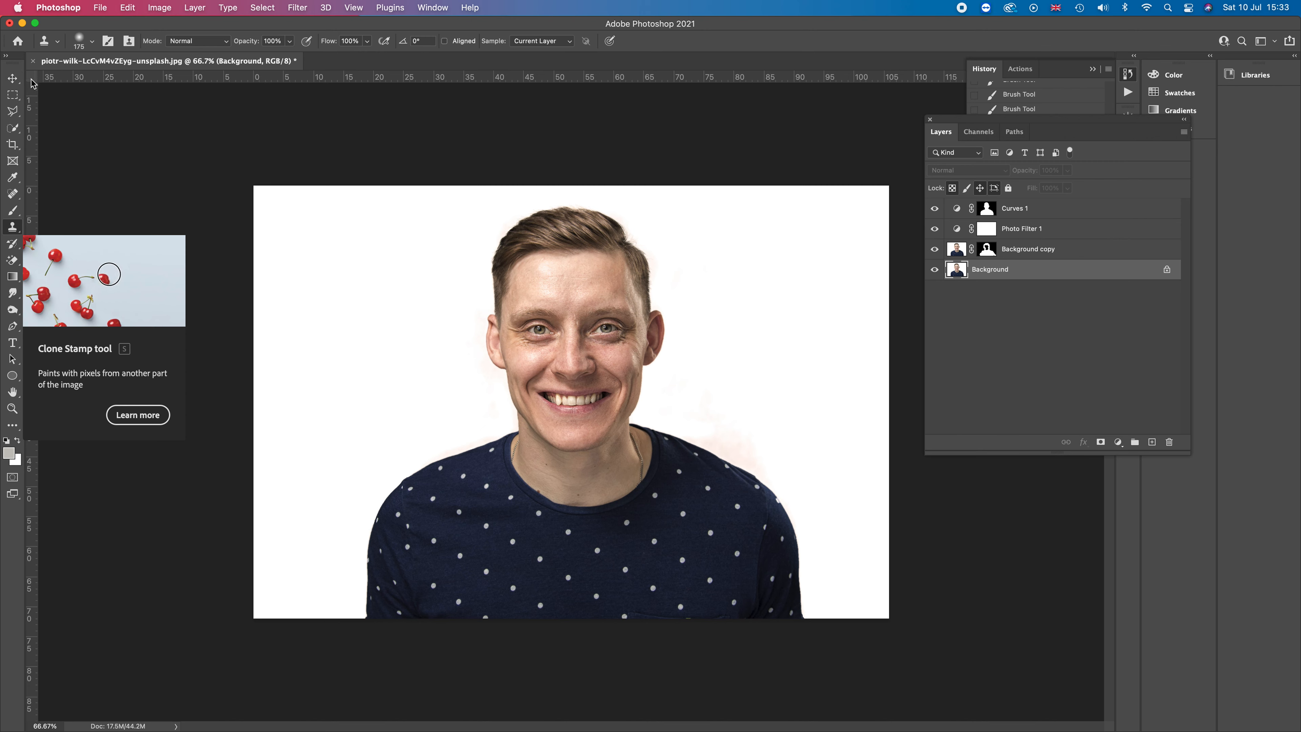
{"action": "left_click", "coordinate": [14, 79]}
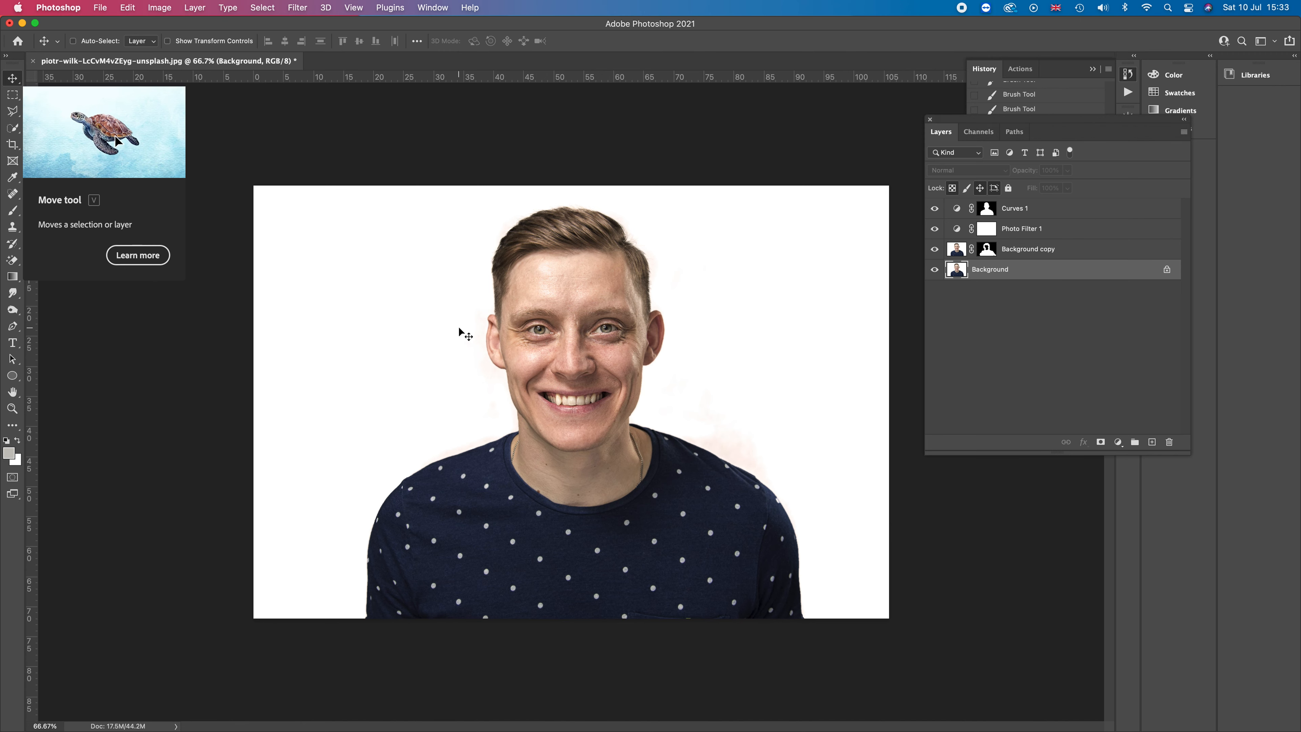
{"action": "key", "text": "super+1"}
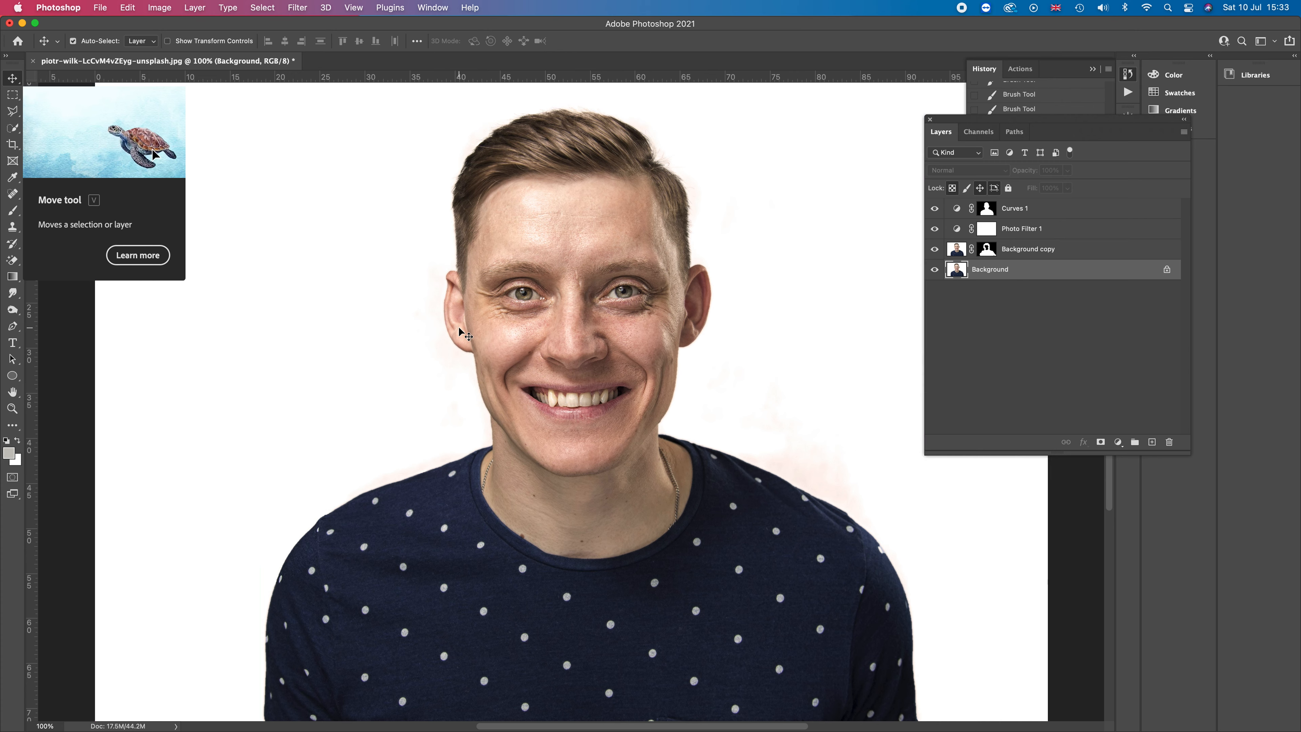